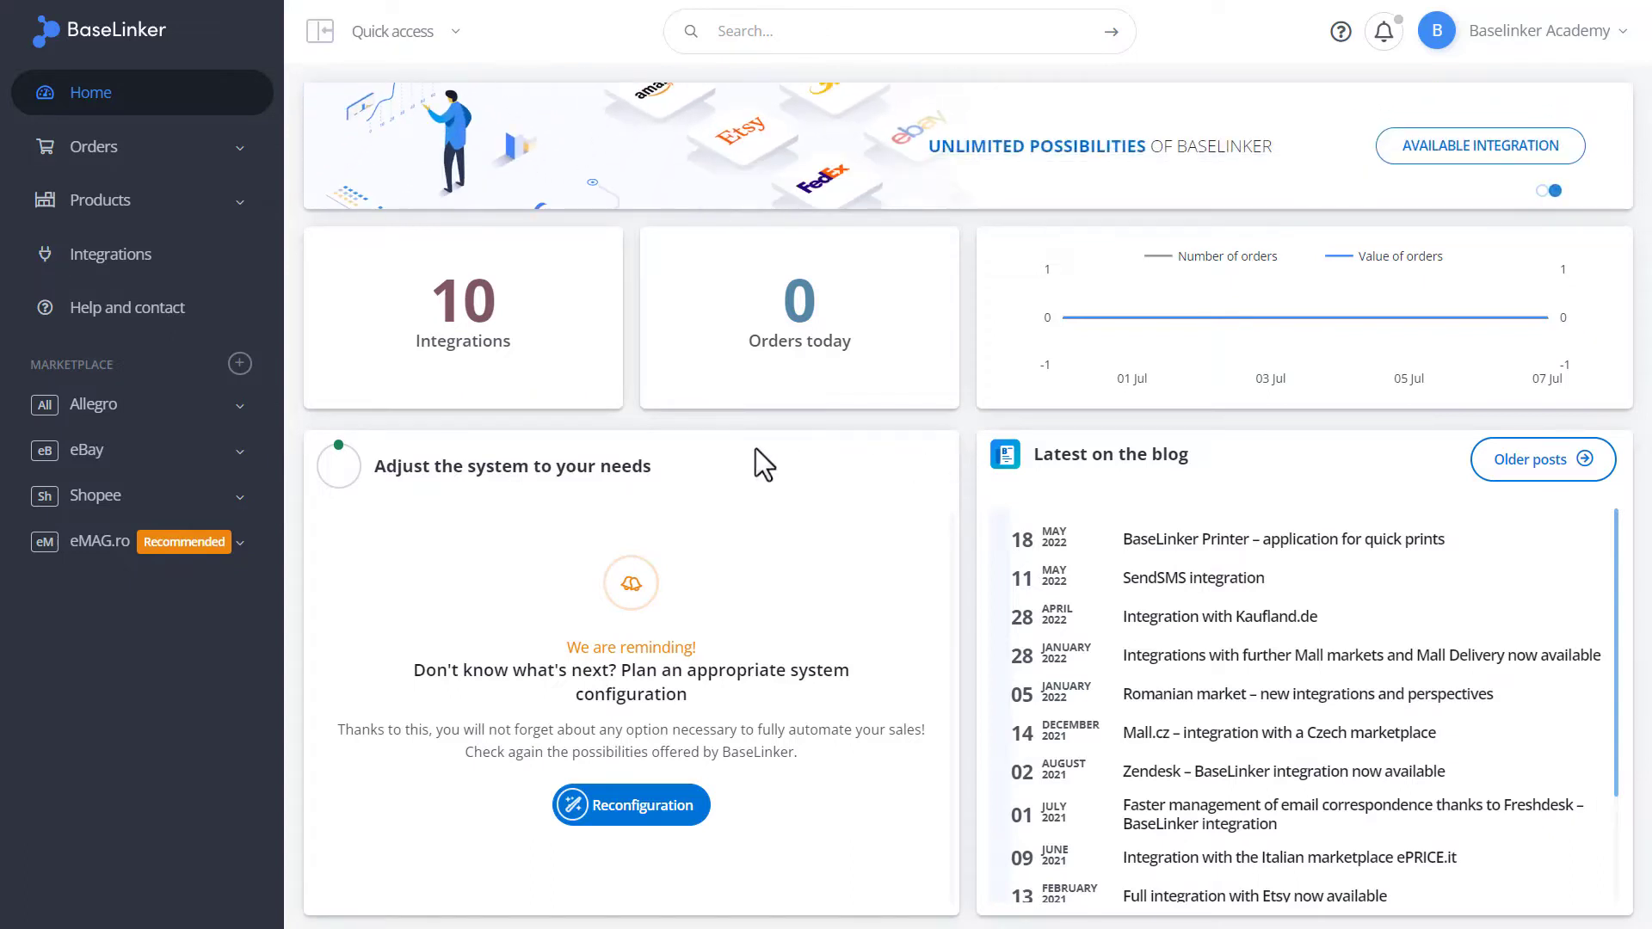
Expand the eBay entry under Marketplace in the sidebar to reveal its sub-pages
left_click(242, 451)
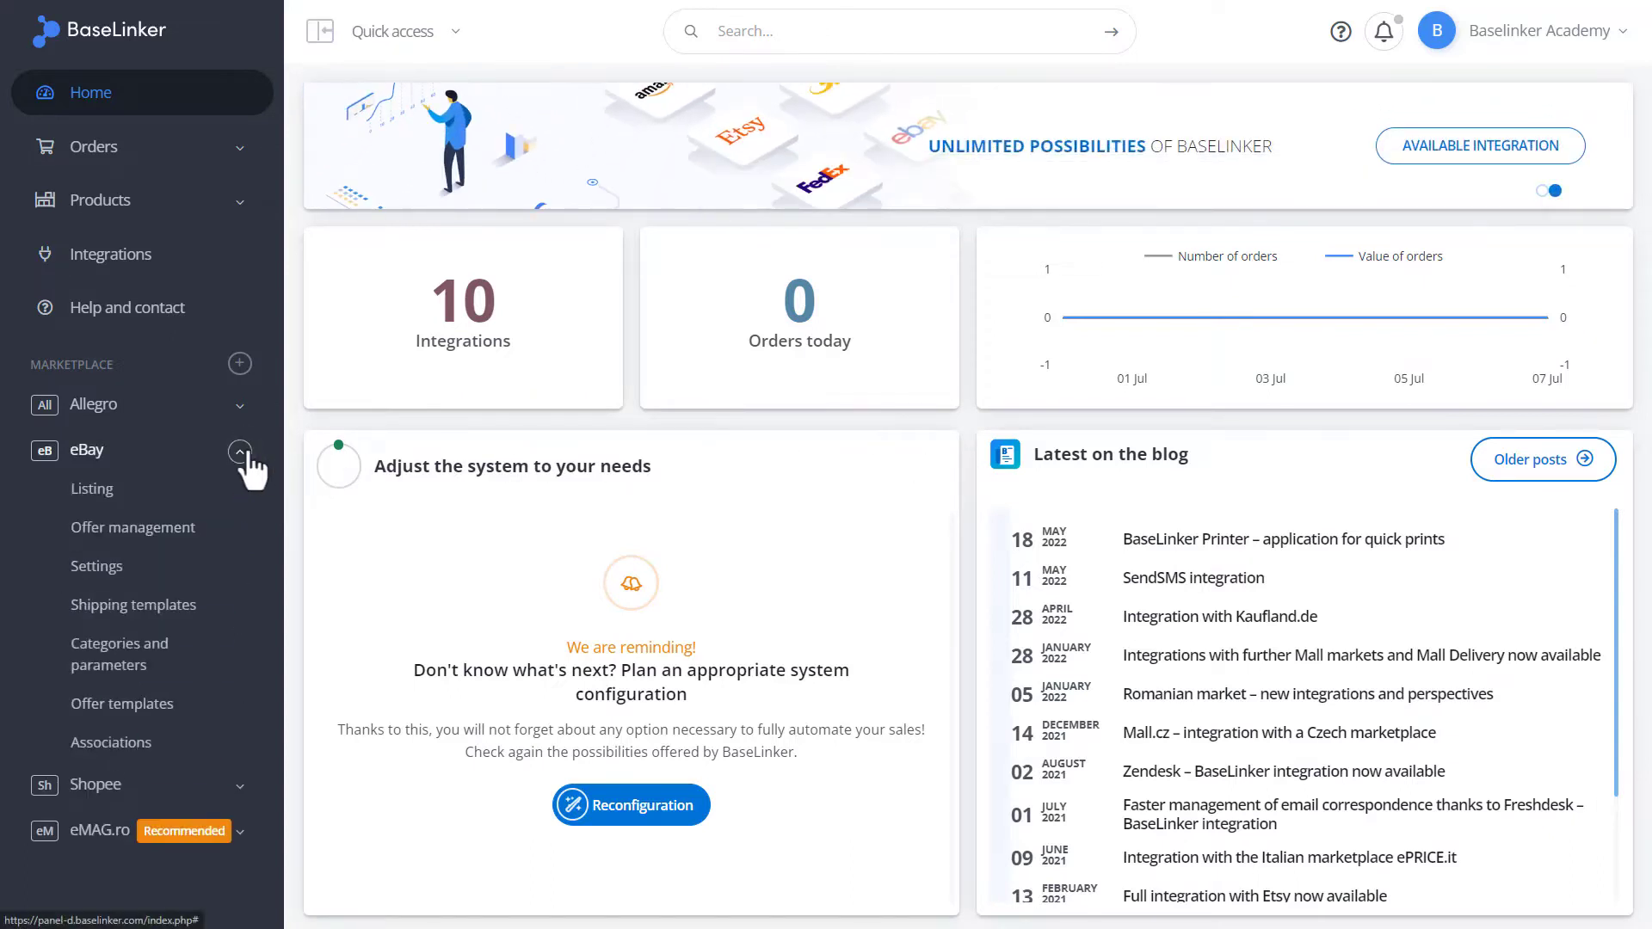
Go to the eBay Listing page and set the category to Show all items
left_click(195, 484)
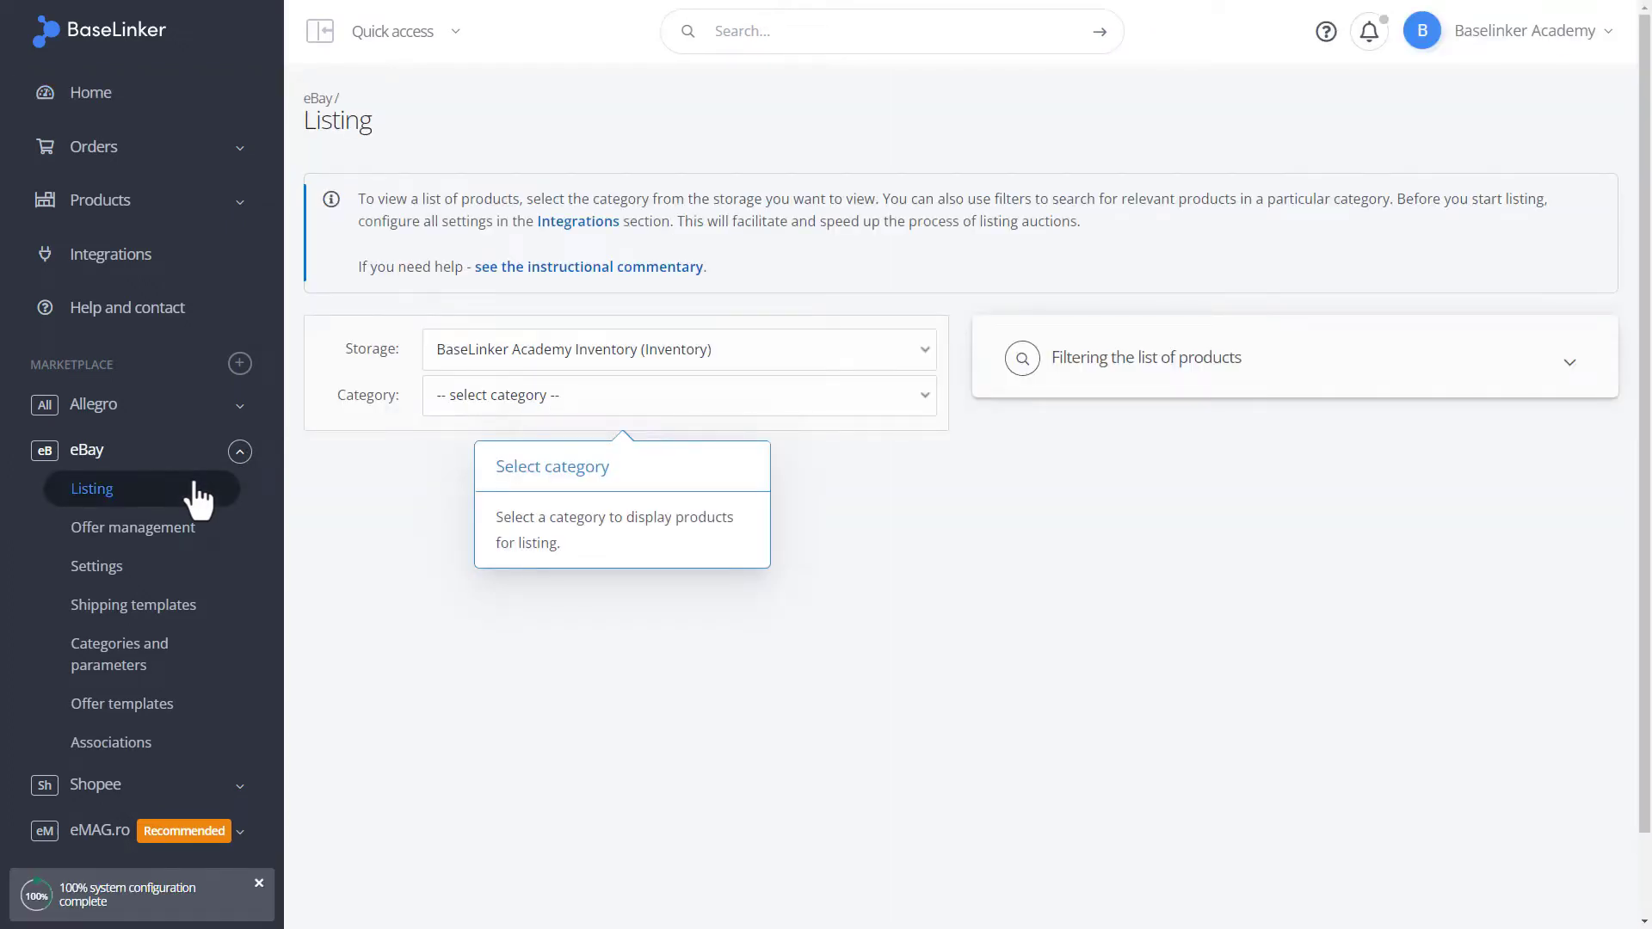
left_click(497, 405)
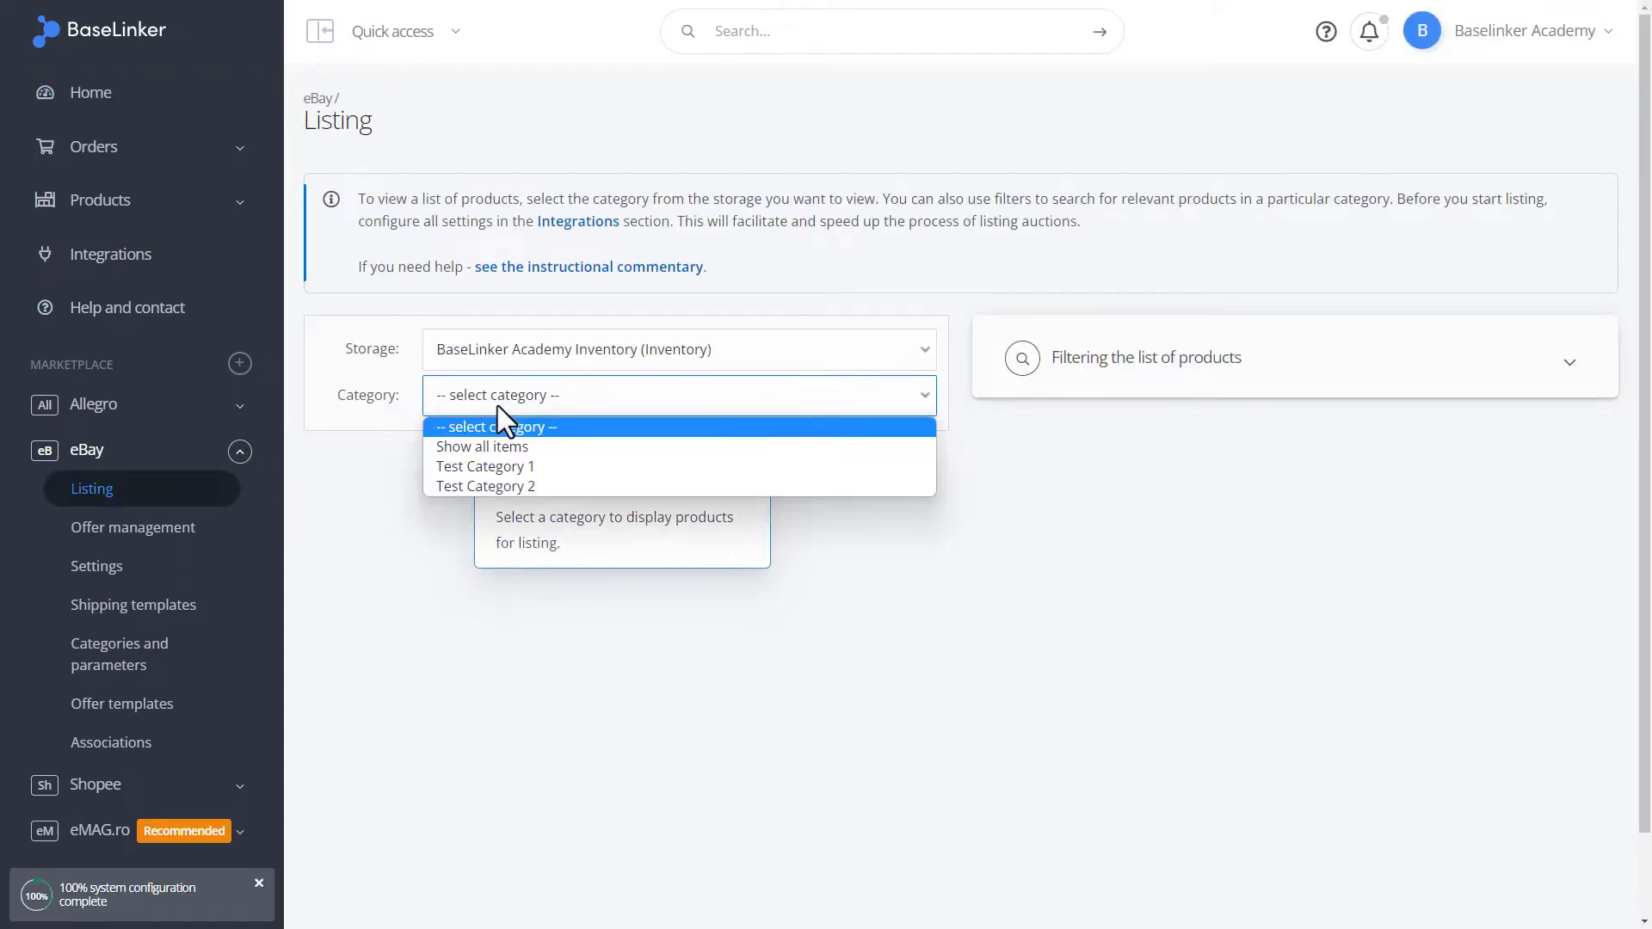
key("Up")
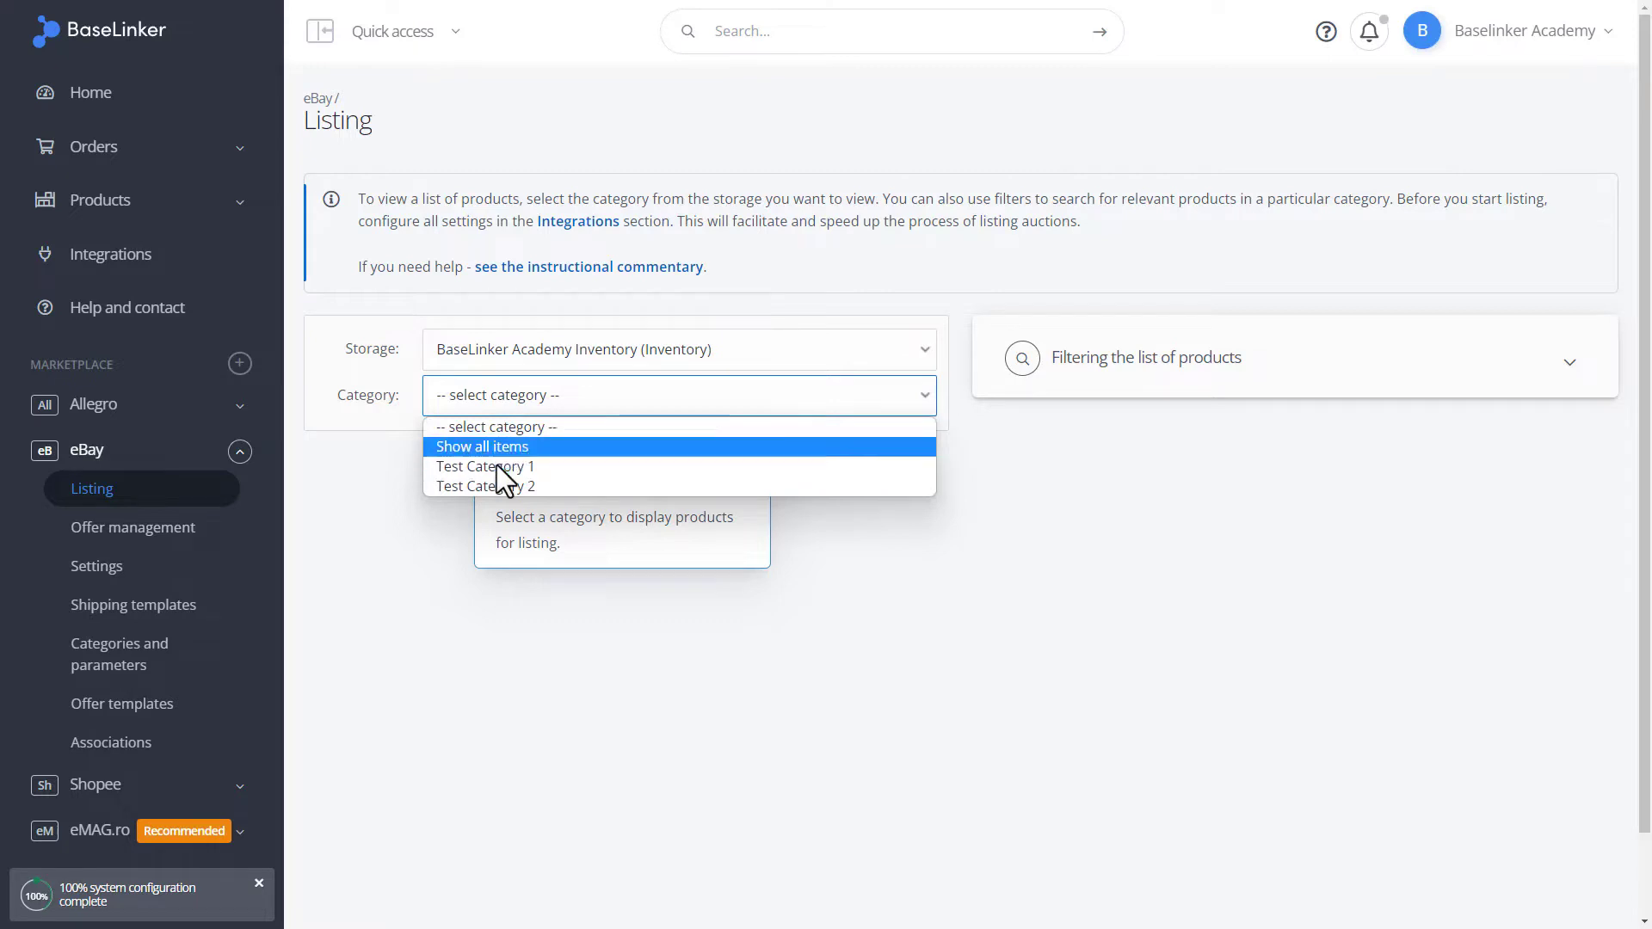
key("Down")
key("Down")
key("Up")
key("Up")
key("Return")
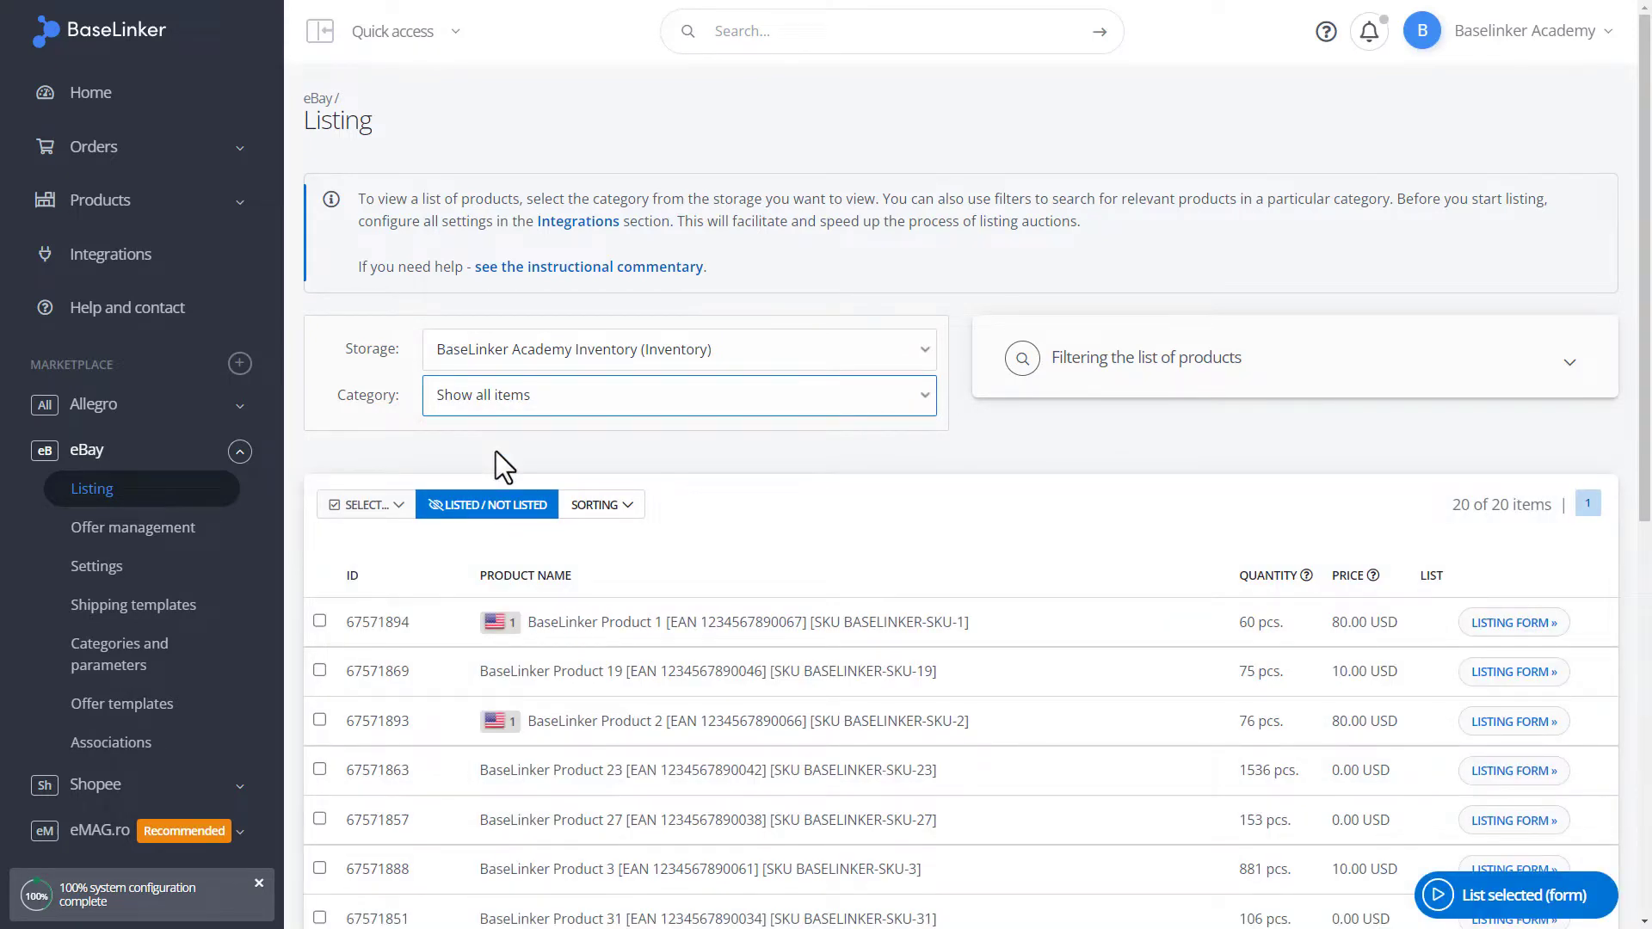
Filter the product list by product name "8" to show BaseLinker Product 8
left_click(1095, 357)
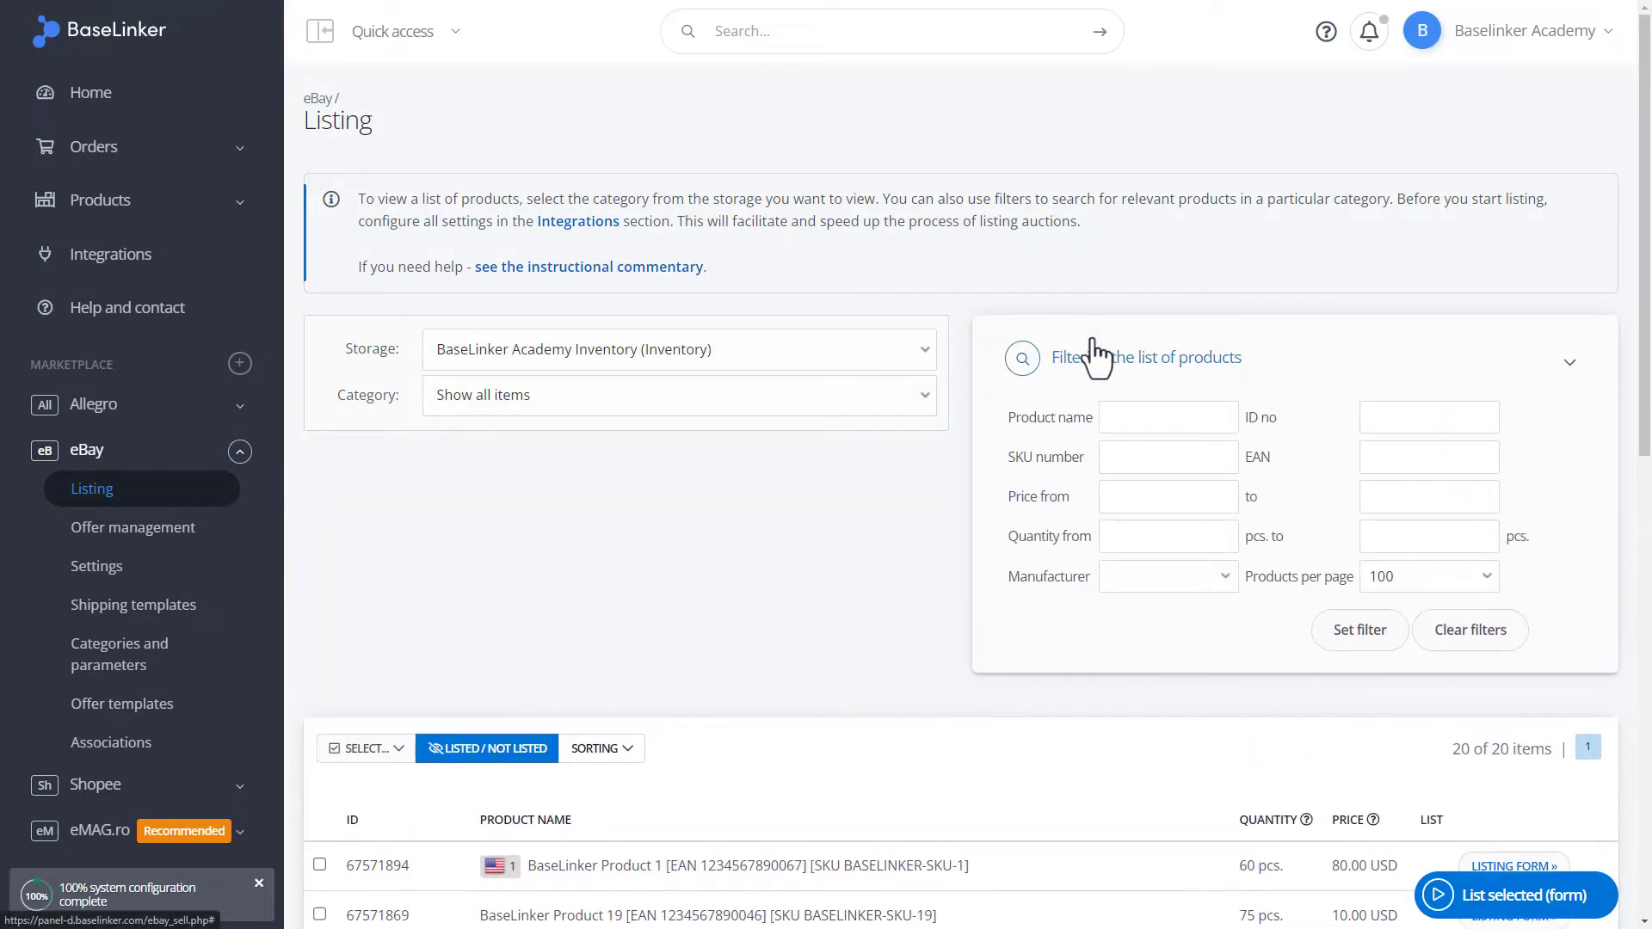
left_click(1122, 408)
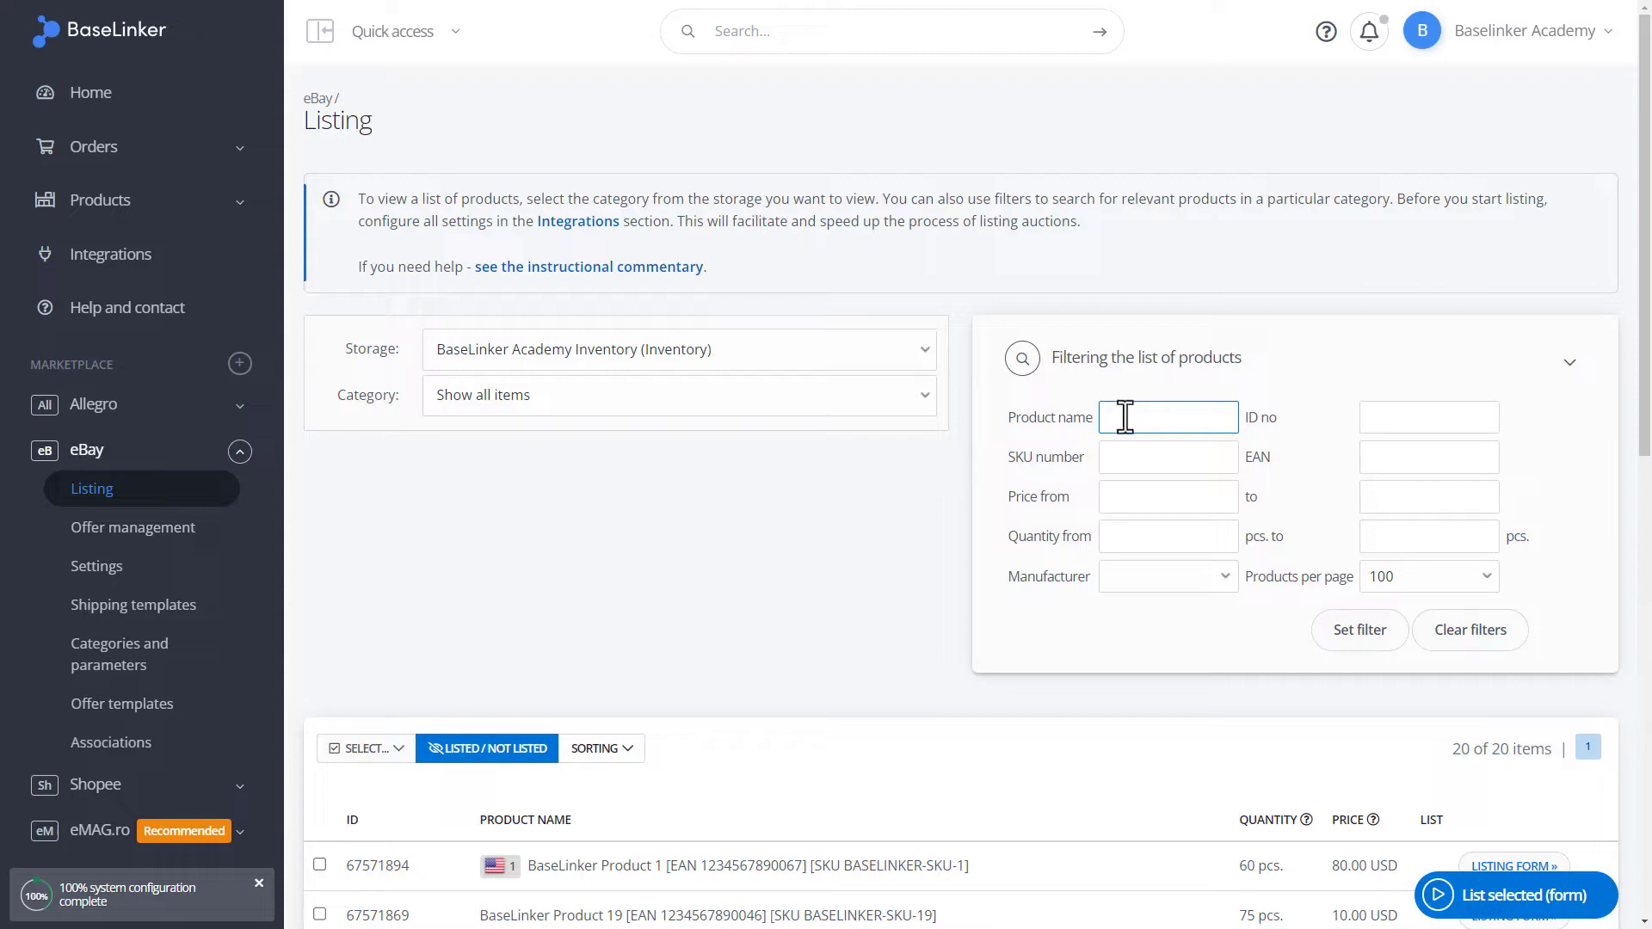
type("8")
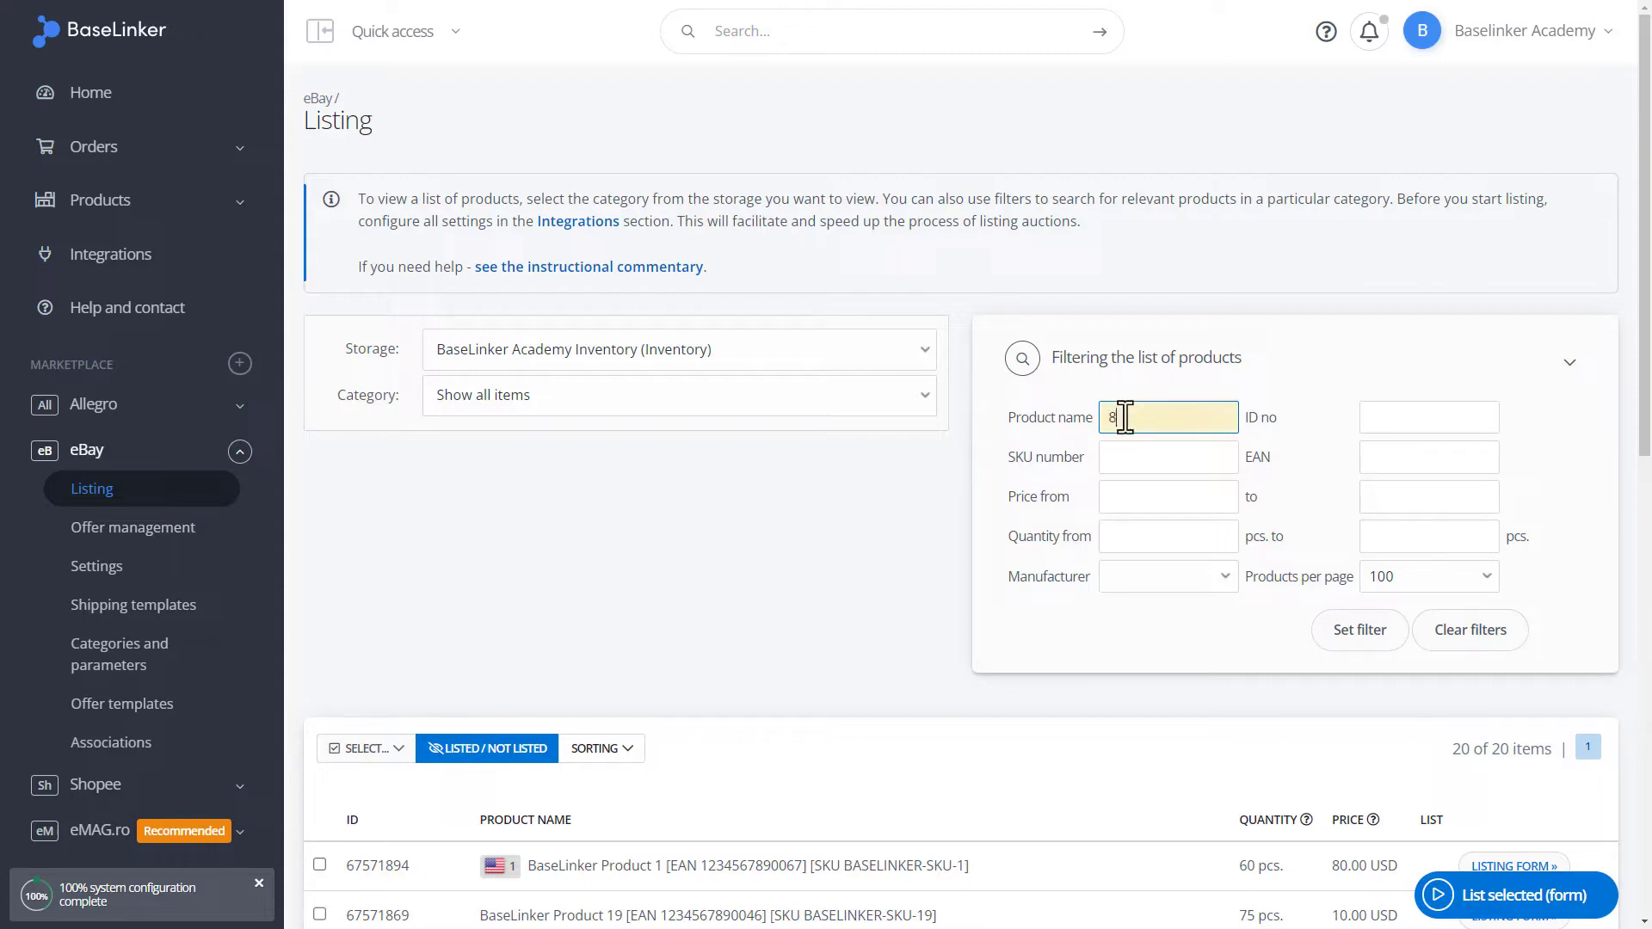
left_click(1330, 636)
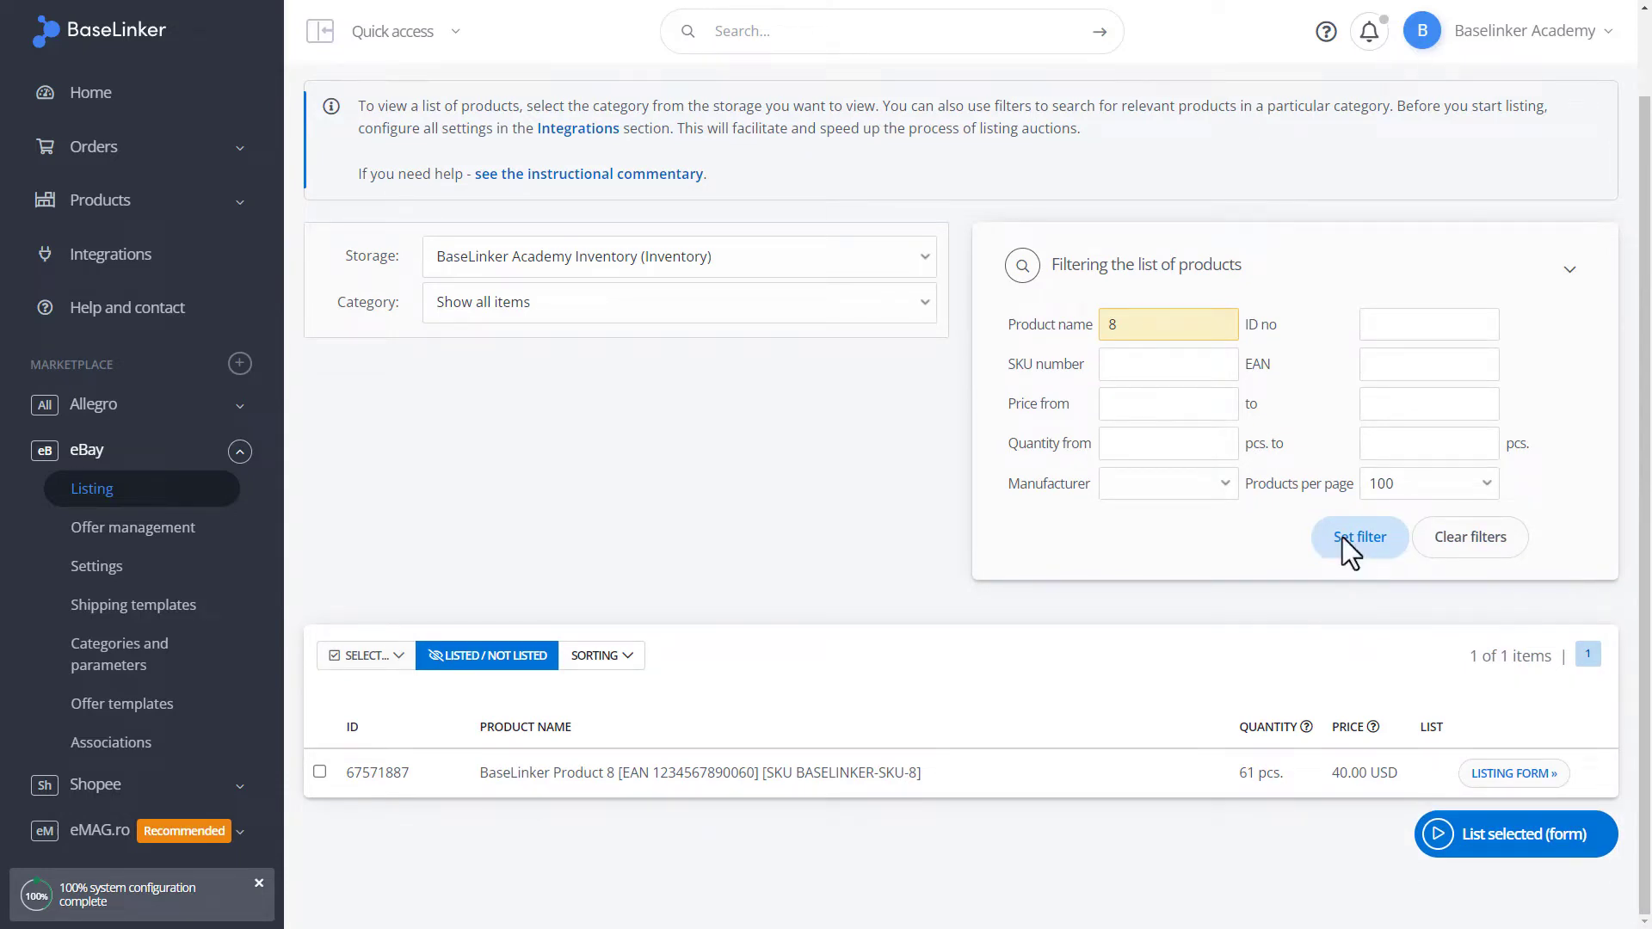
Select BaseLinker Product 8 and list it via the form on eBay.com
left_click(319, 771)
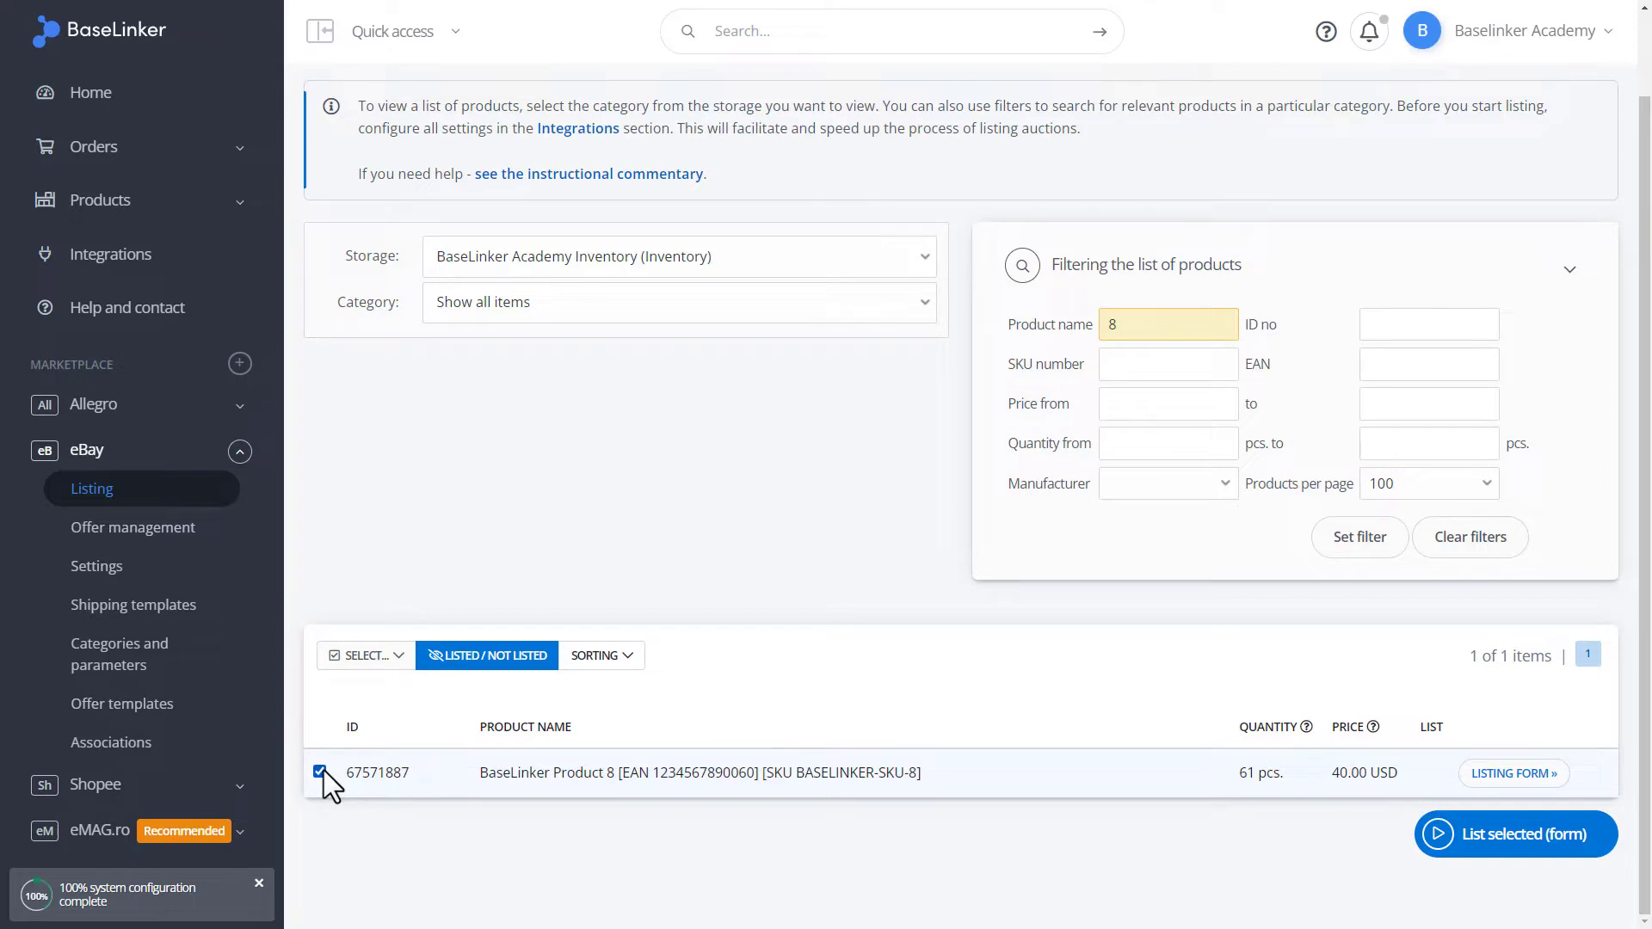
left_click(1444, 843)
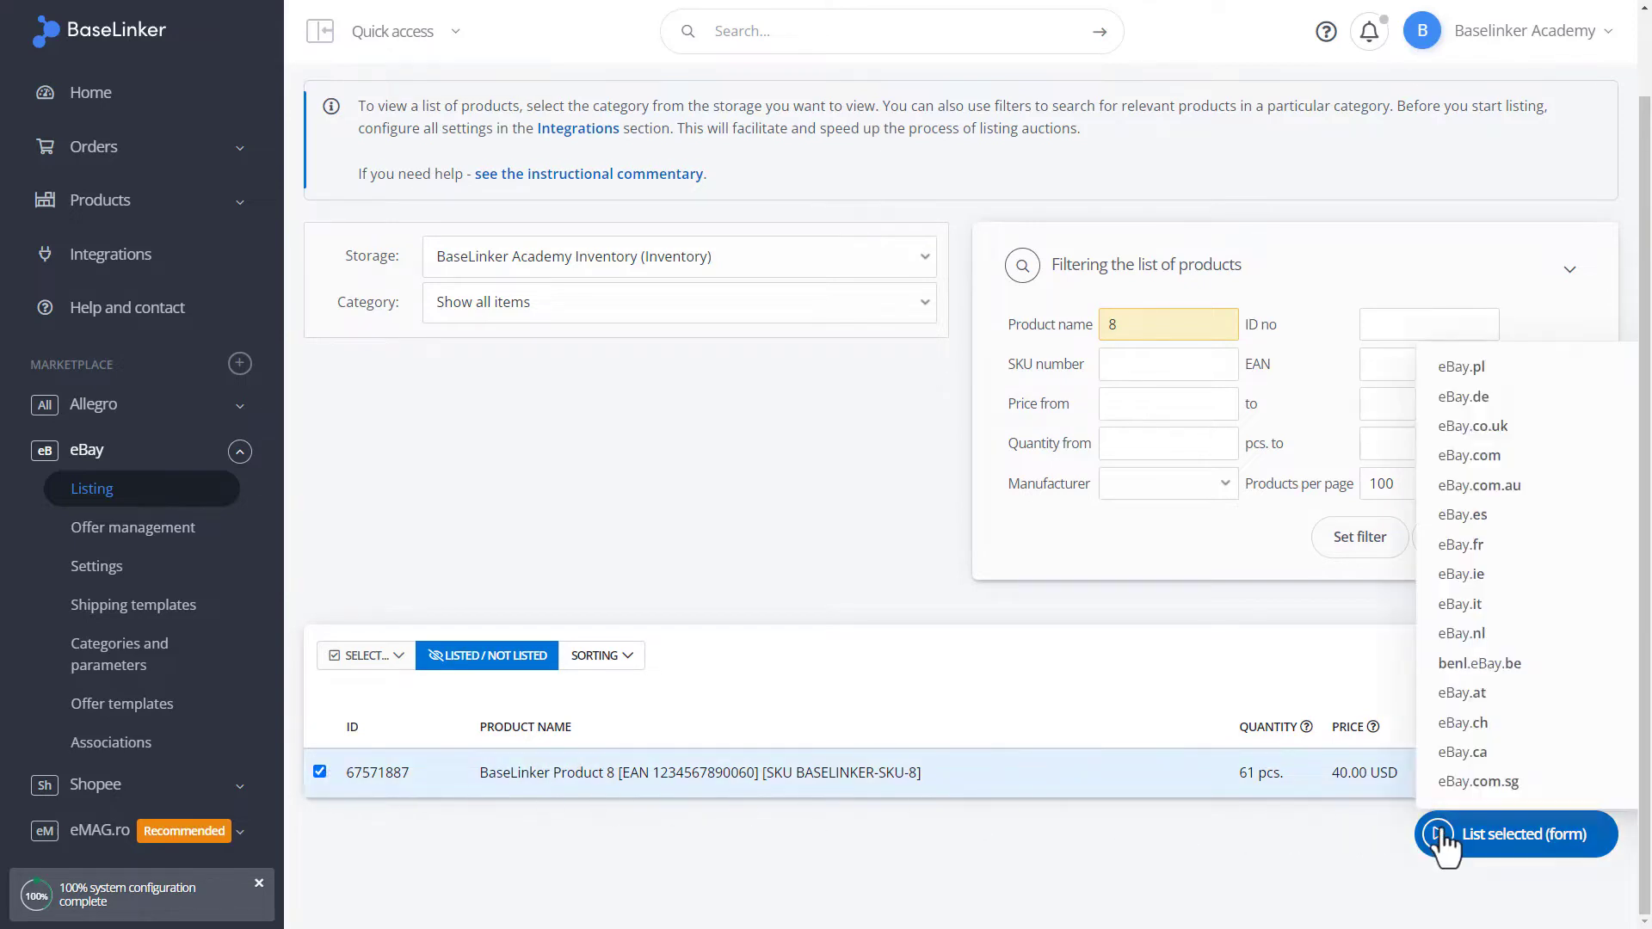
left_click(1481, 462)
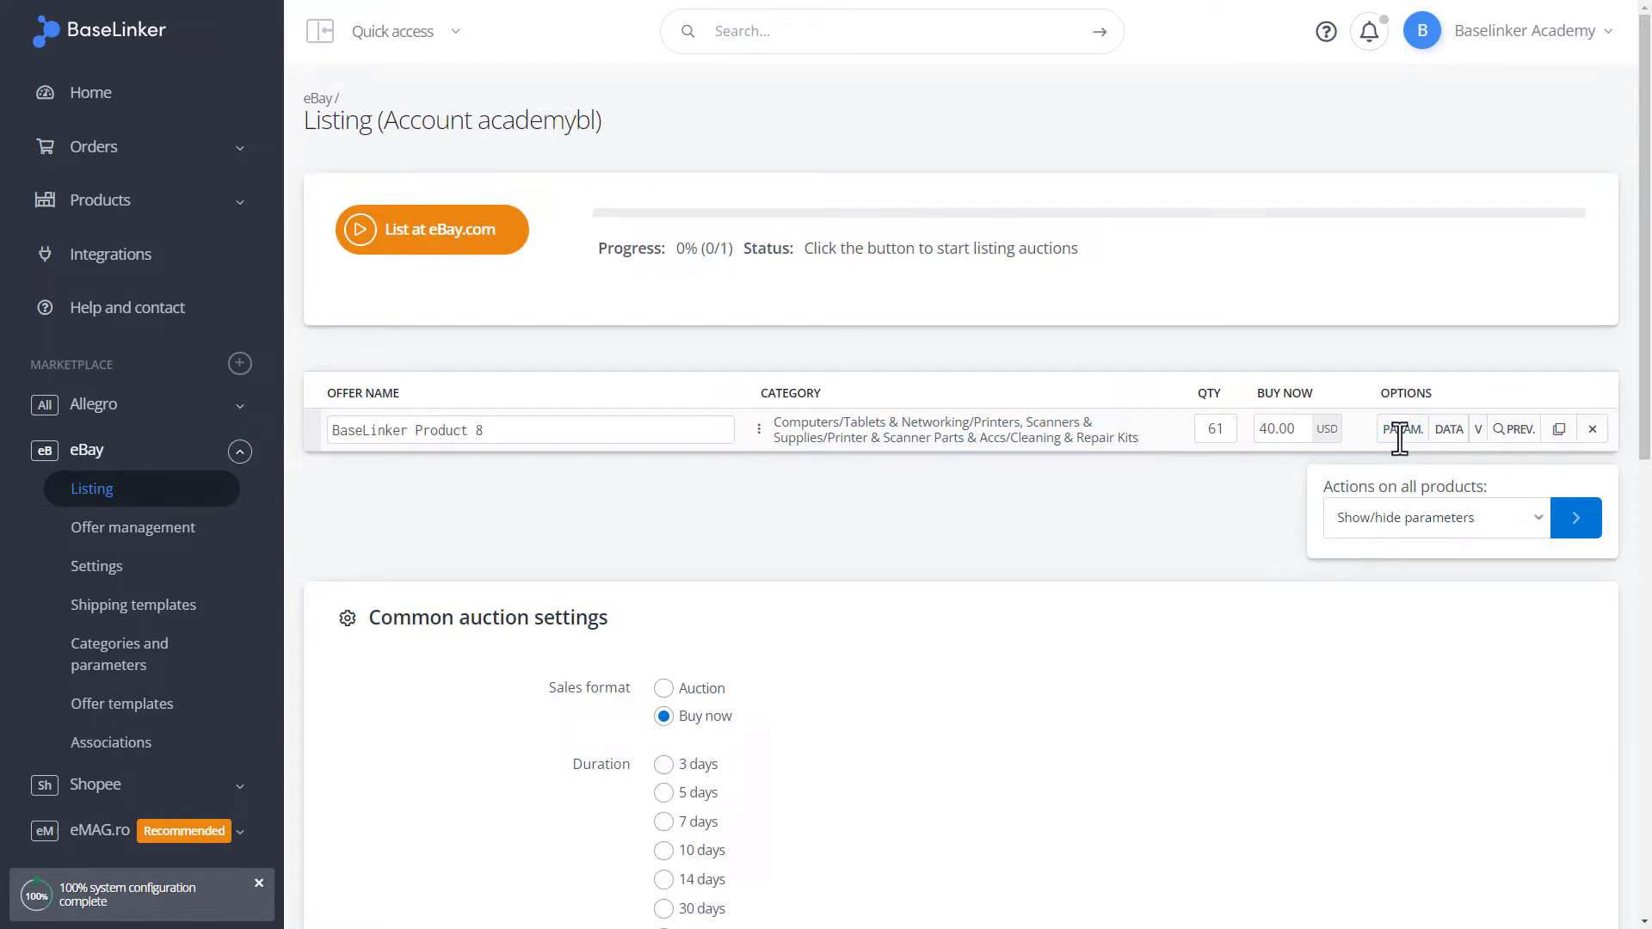
Keep the Cleaning & Repair Kits category and the 40.00 USD Buy Now price
left_click(1089, 423)
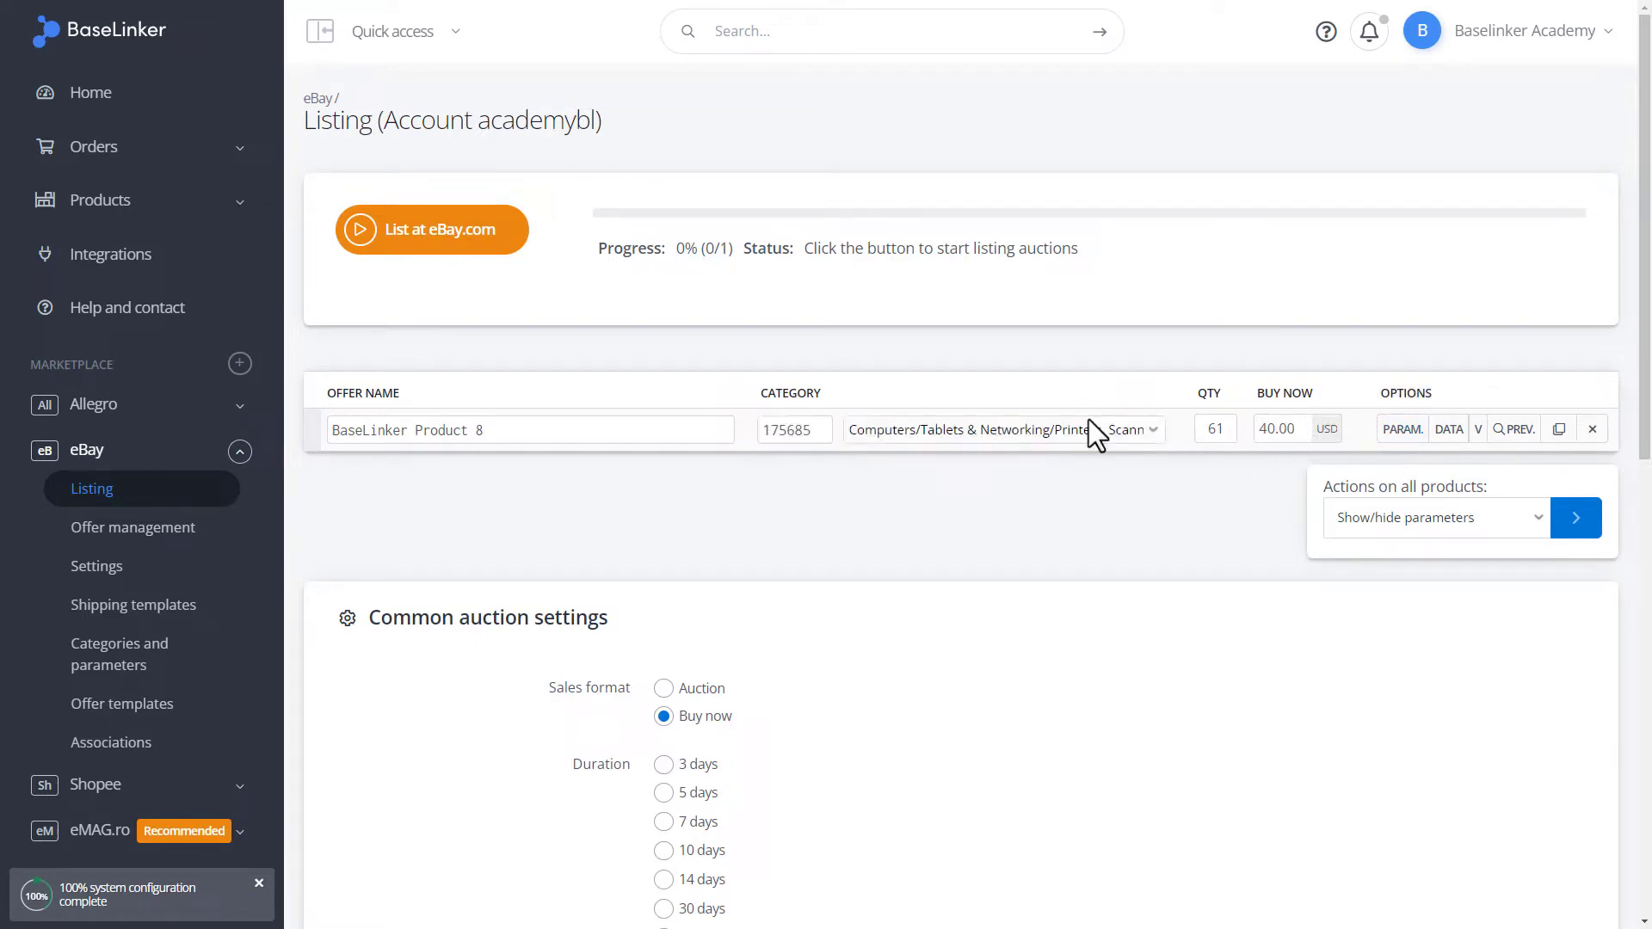
left_click(1150, 431)
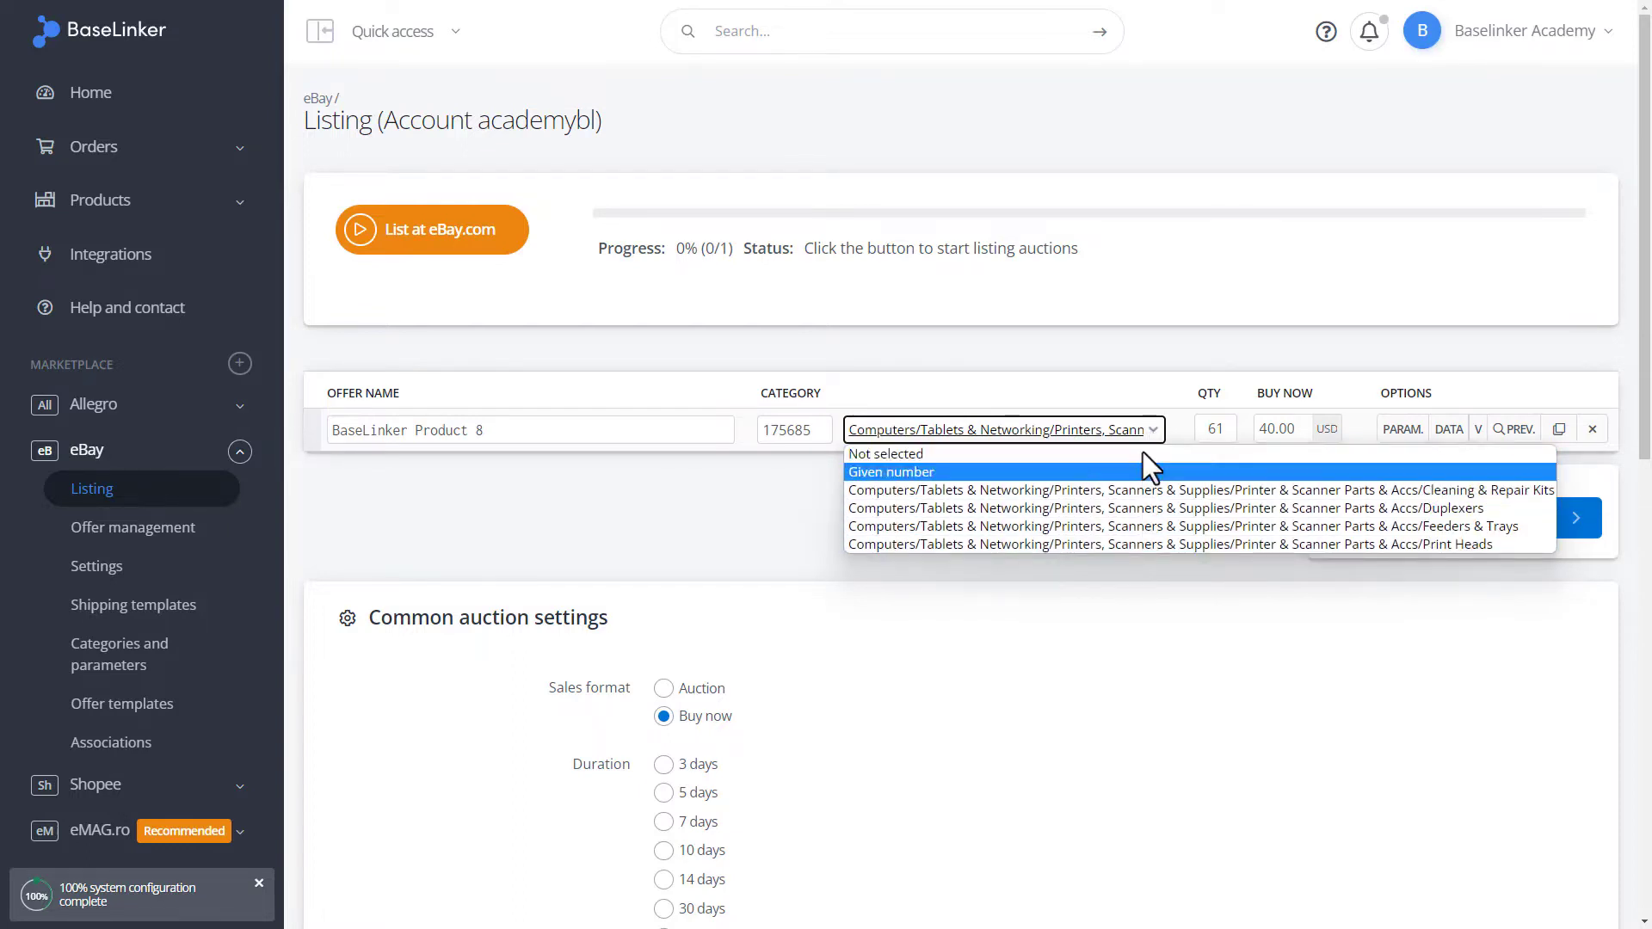
left_click(1150, 487)
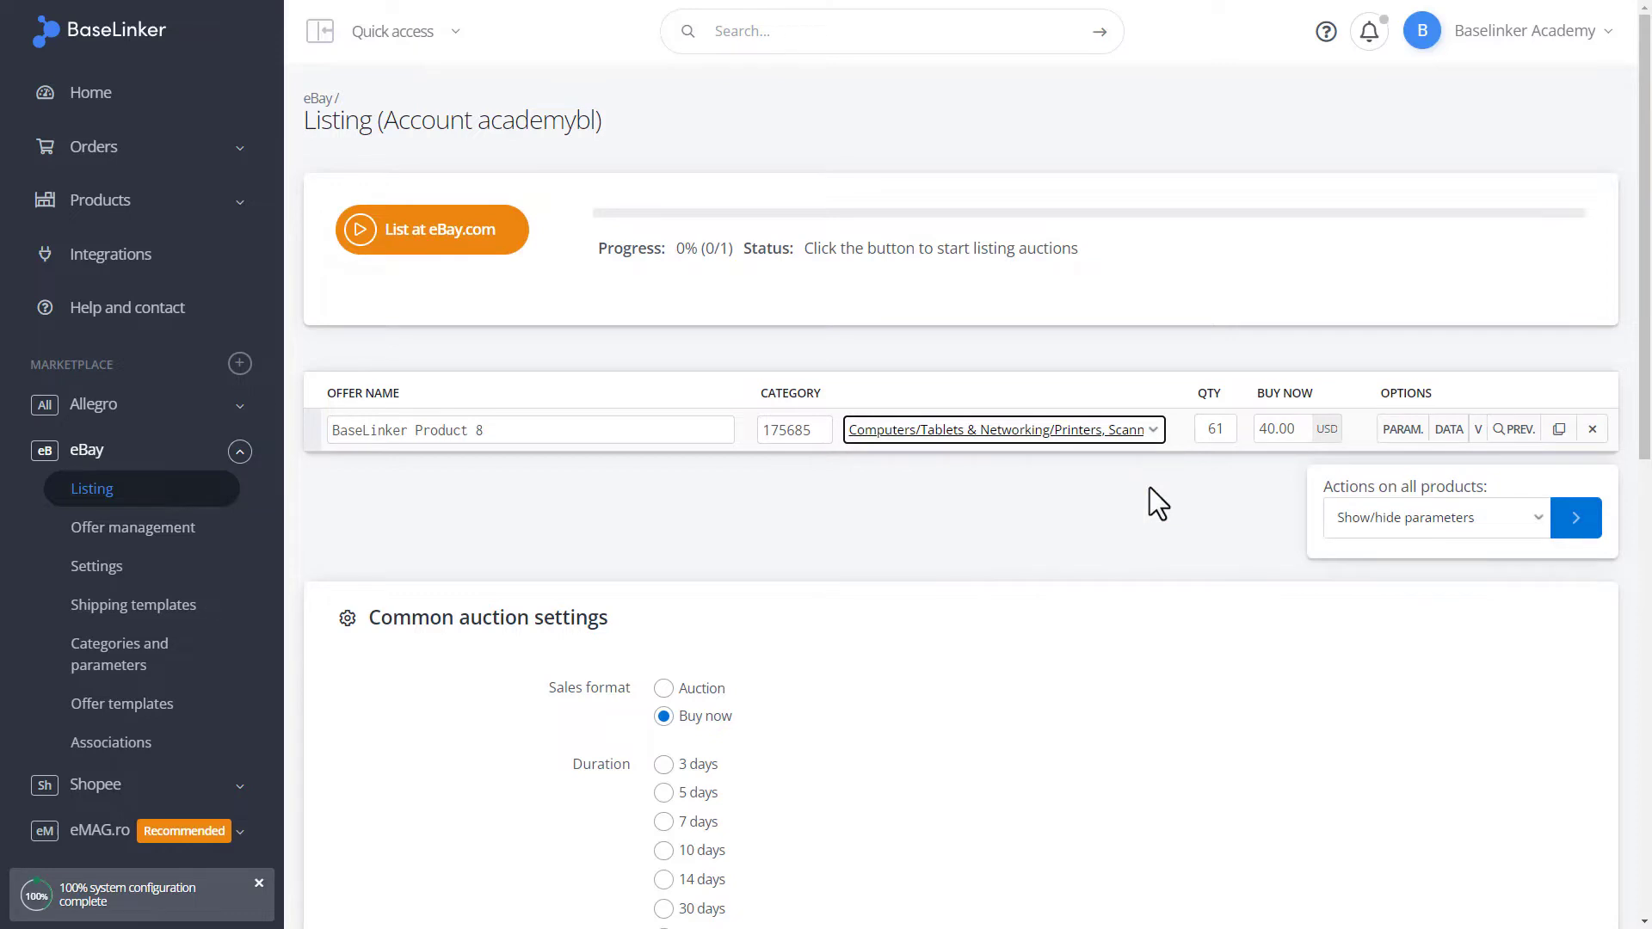
left_click(1356, 428)
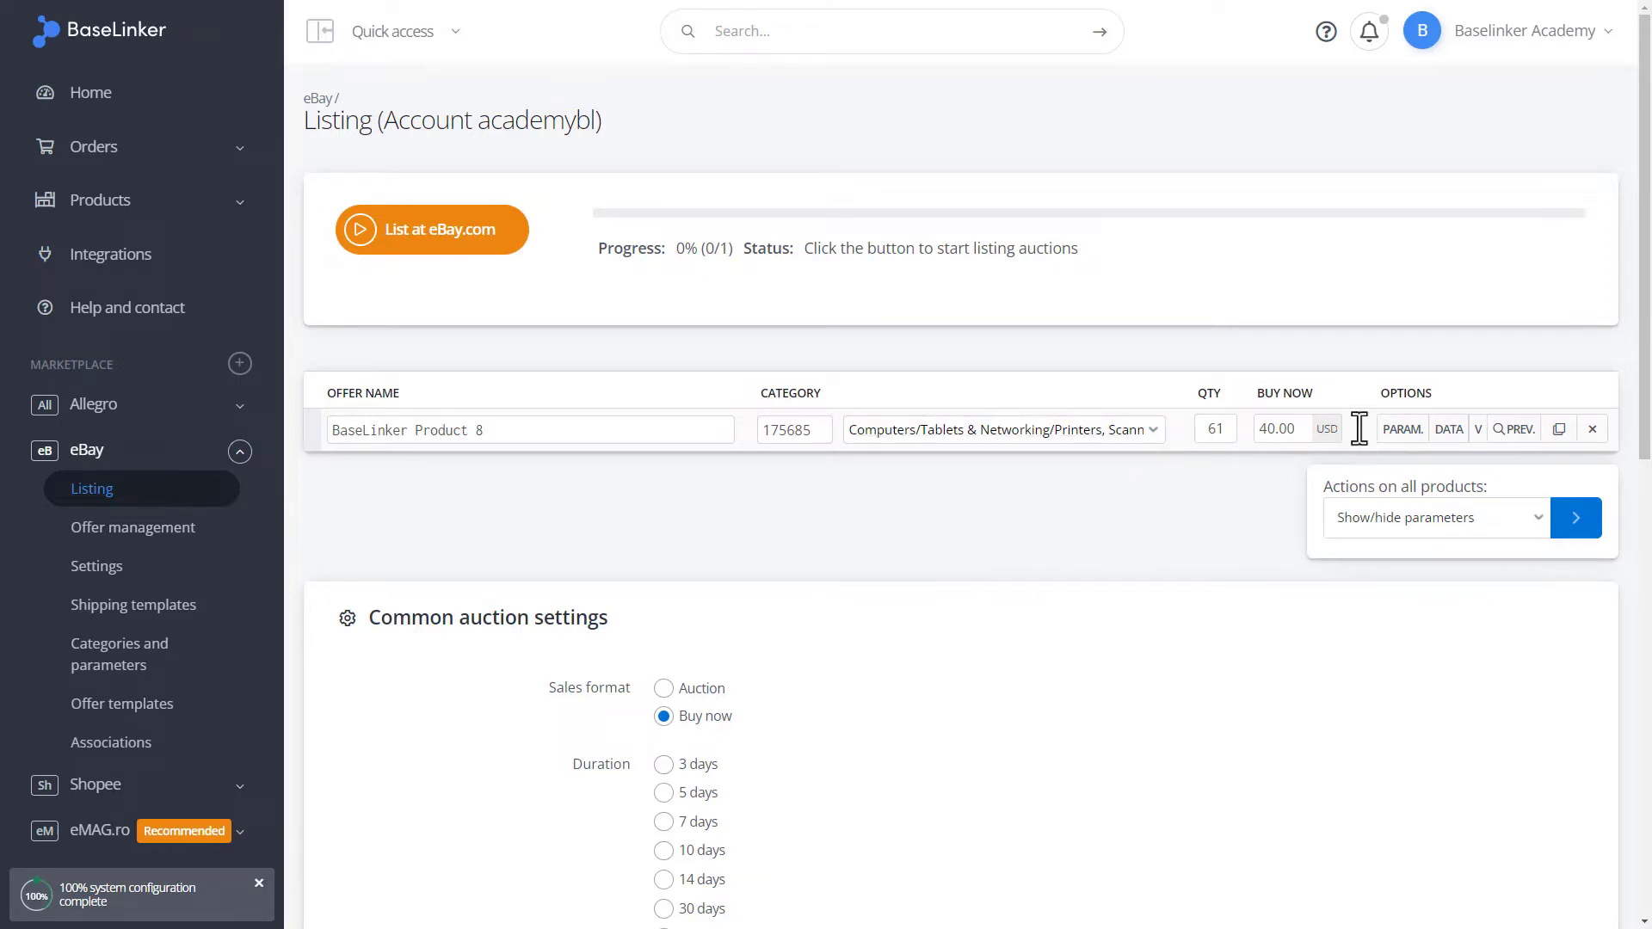
mouse_move(1232, 434)
double_click(1296, 430)
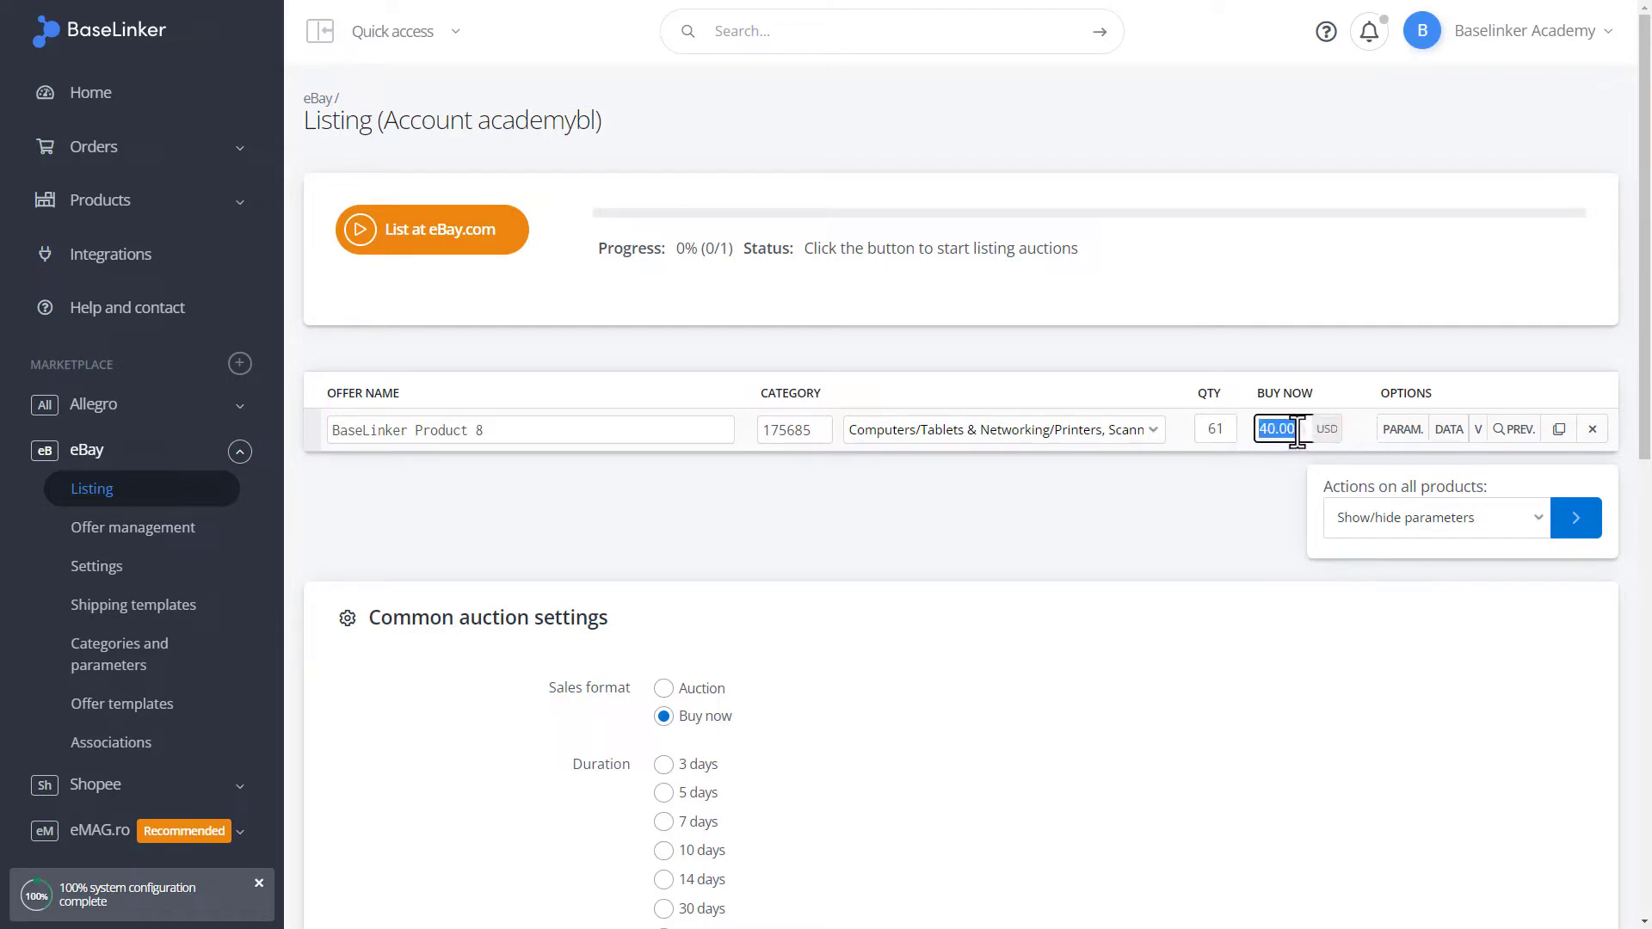
left_click(1354, 427)
Review Product 8's parameters from MPN to Condition, including Brand Unbranded and Condition New
left_click(1389, 431)
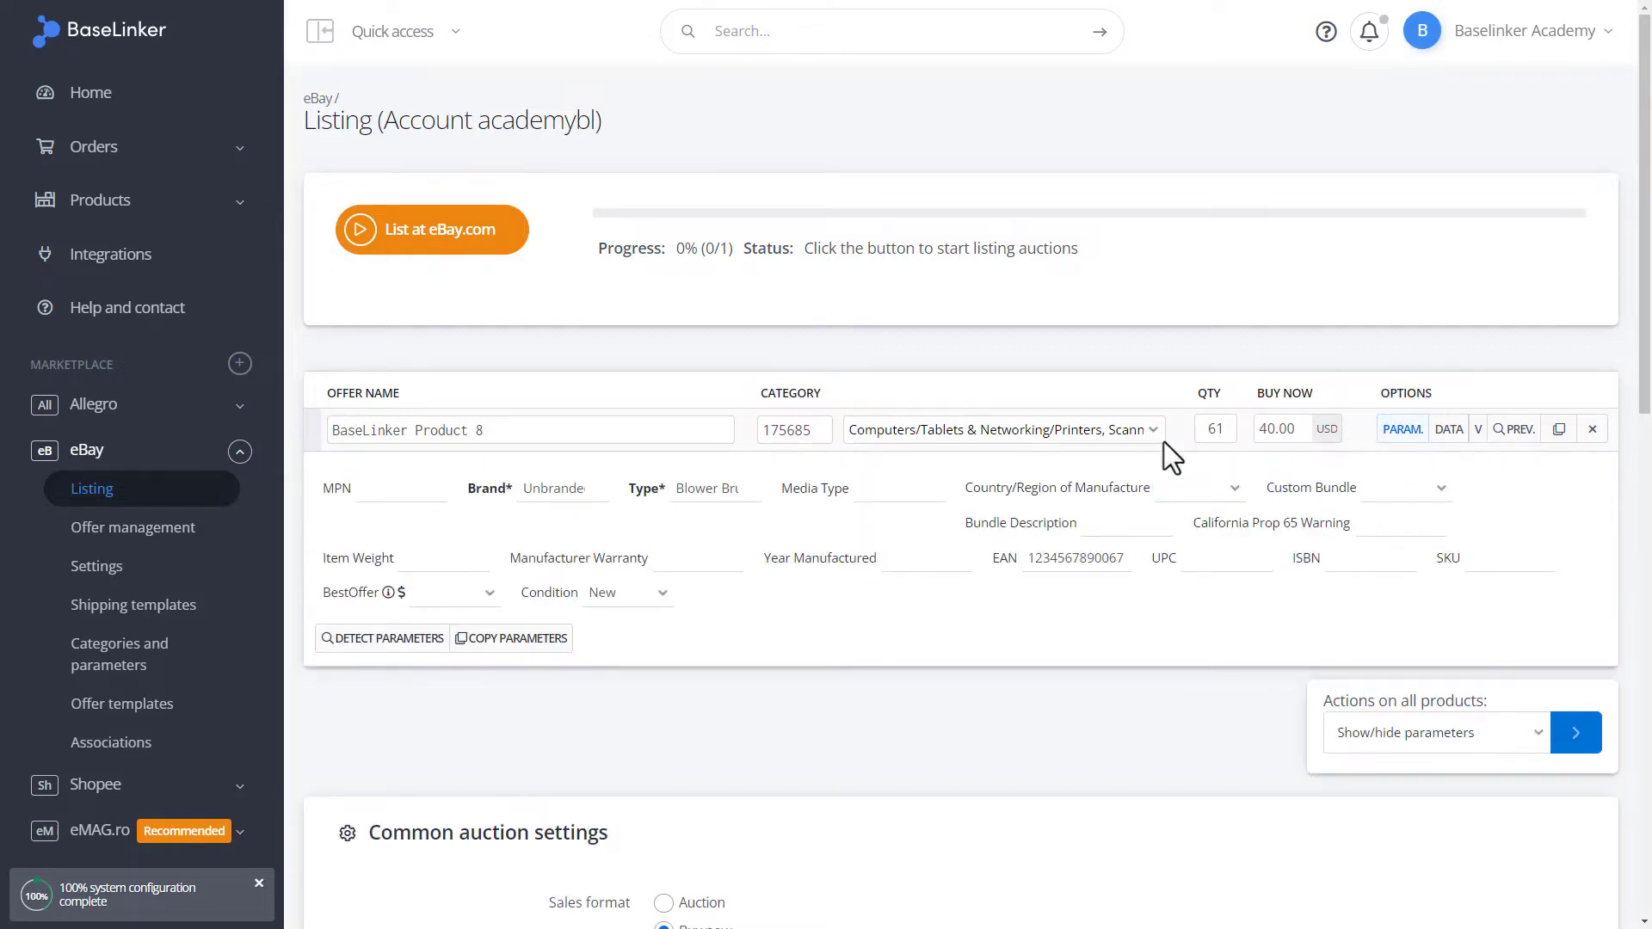
left_click(405, 489)
left_click(551, 494)
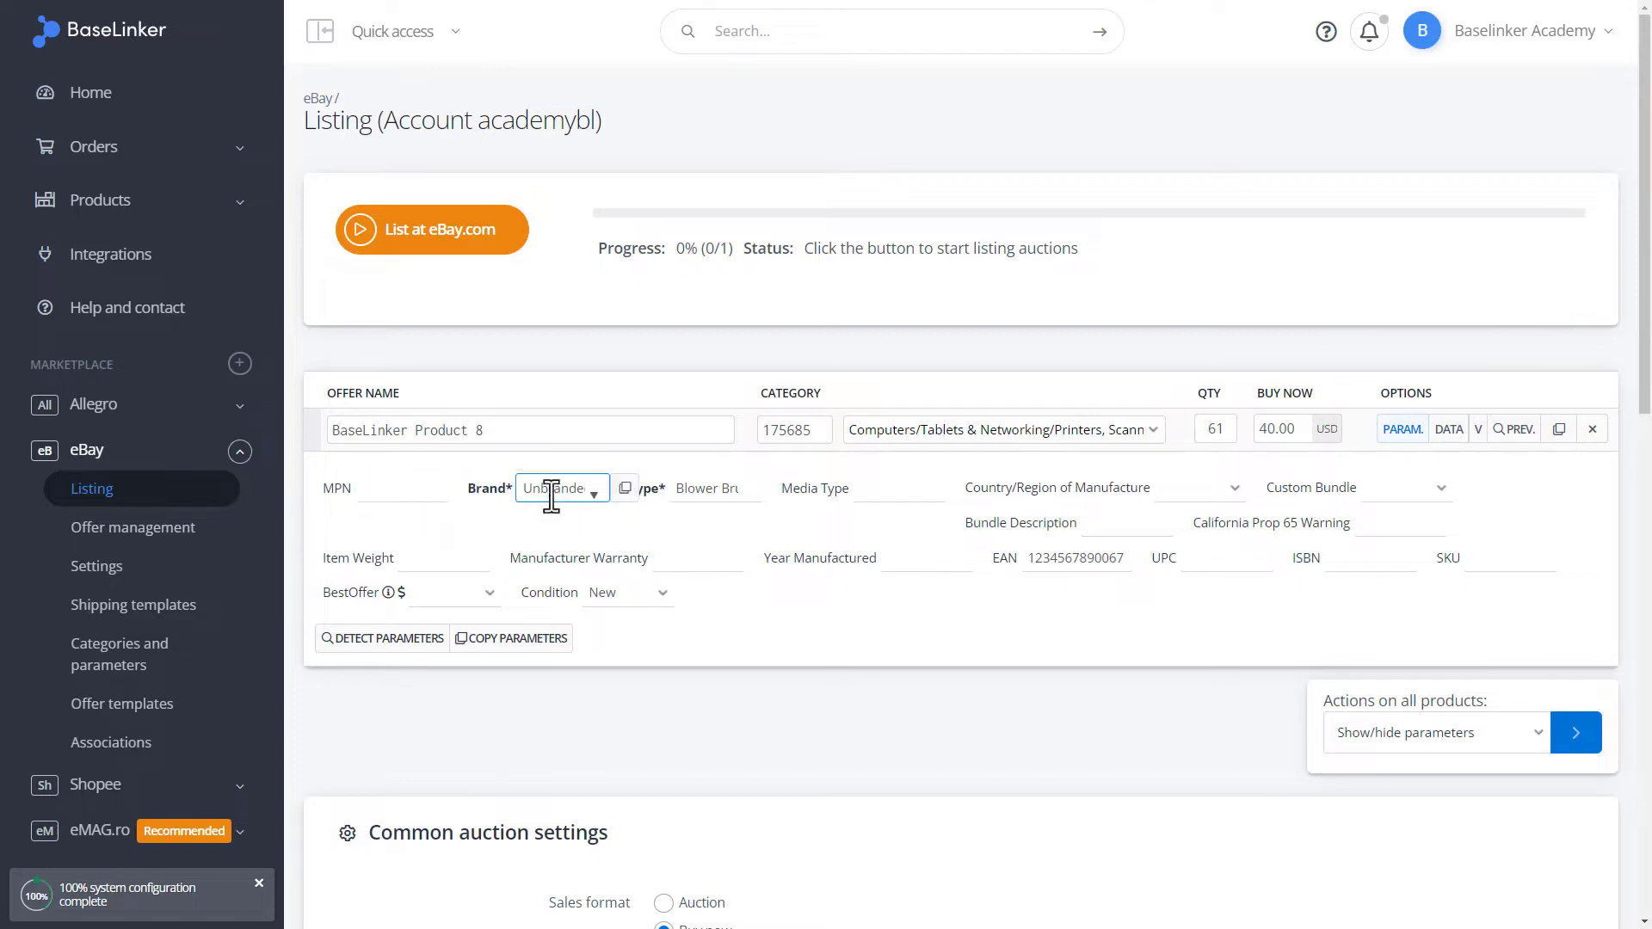
left_click(699, 491)
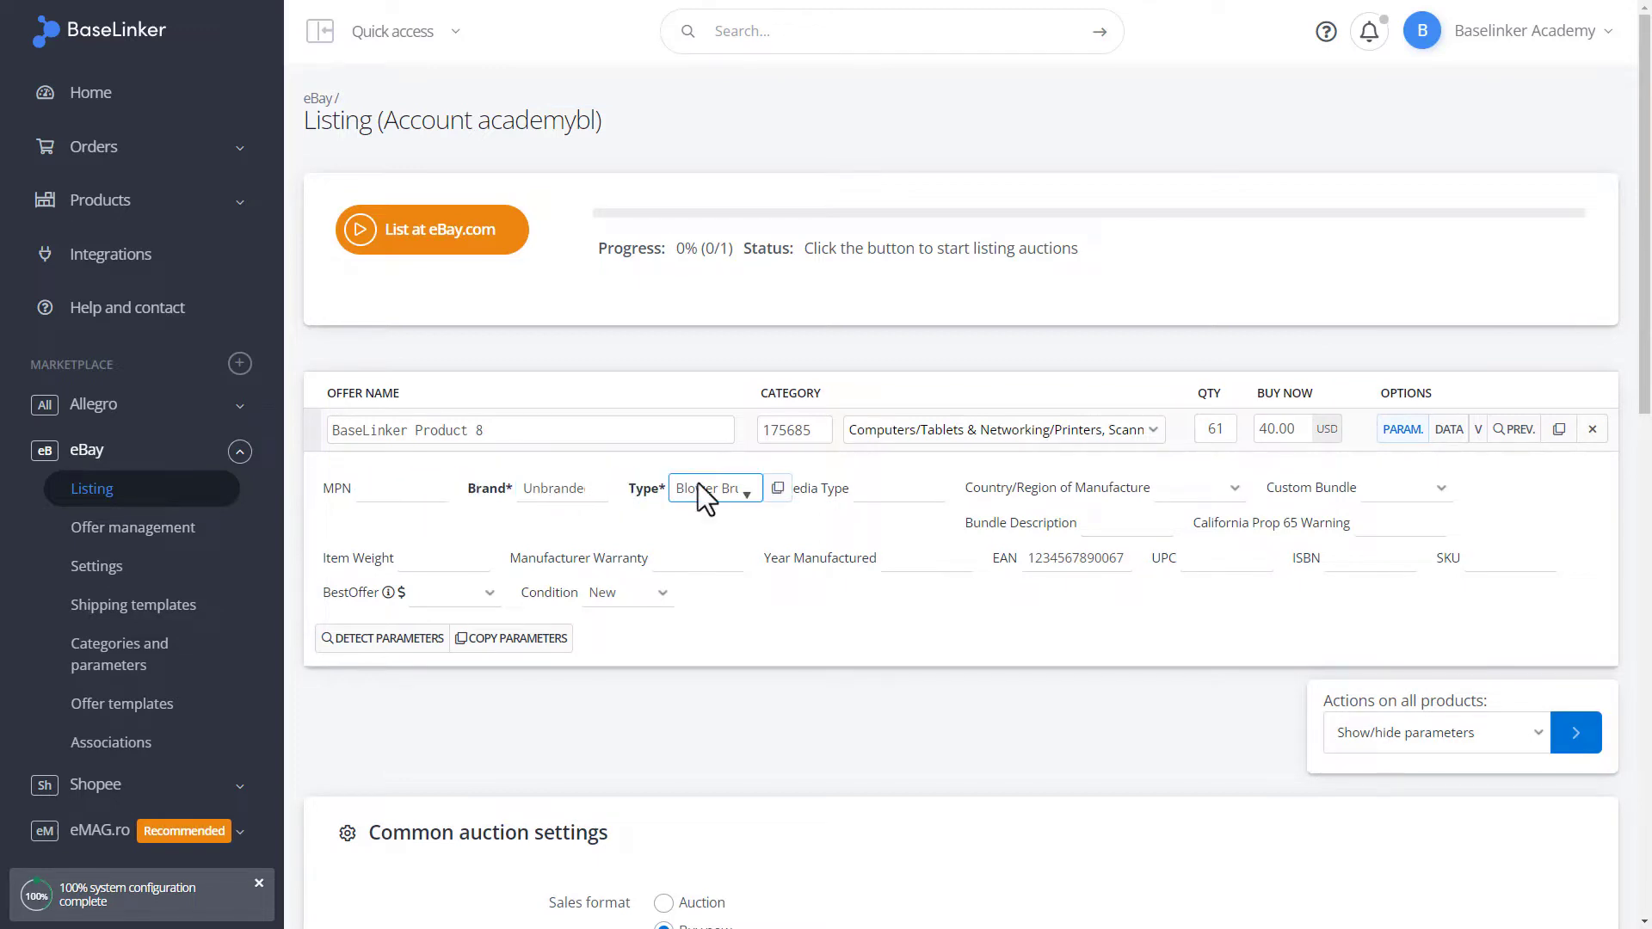
key("Tab")
key("Tab")
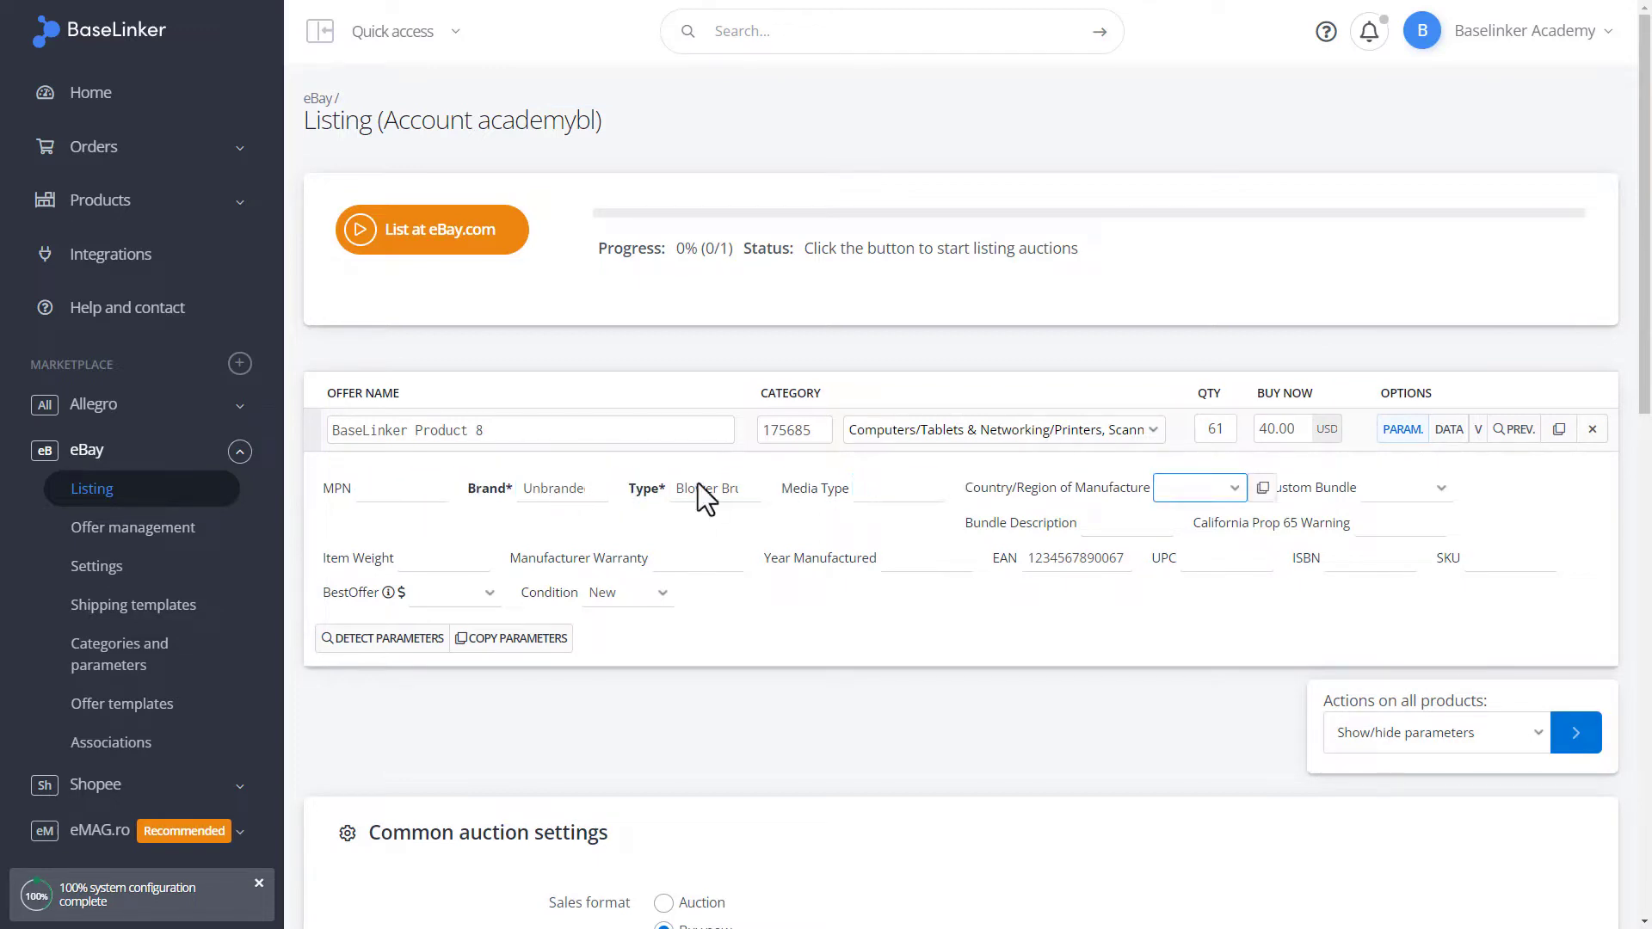
key("Tab")
key("Tab")
key("Tab")
key("Tab")
key("Tab")
key("Tab")
key("Tab")
key("Tab")
key("Tab")
key("Tab")
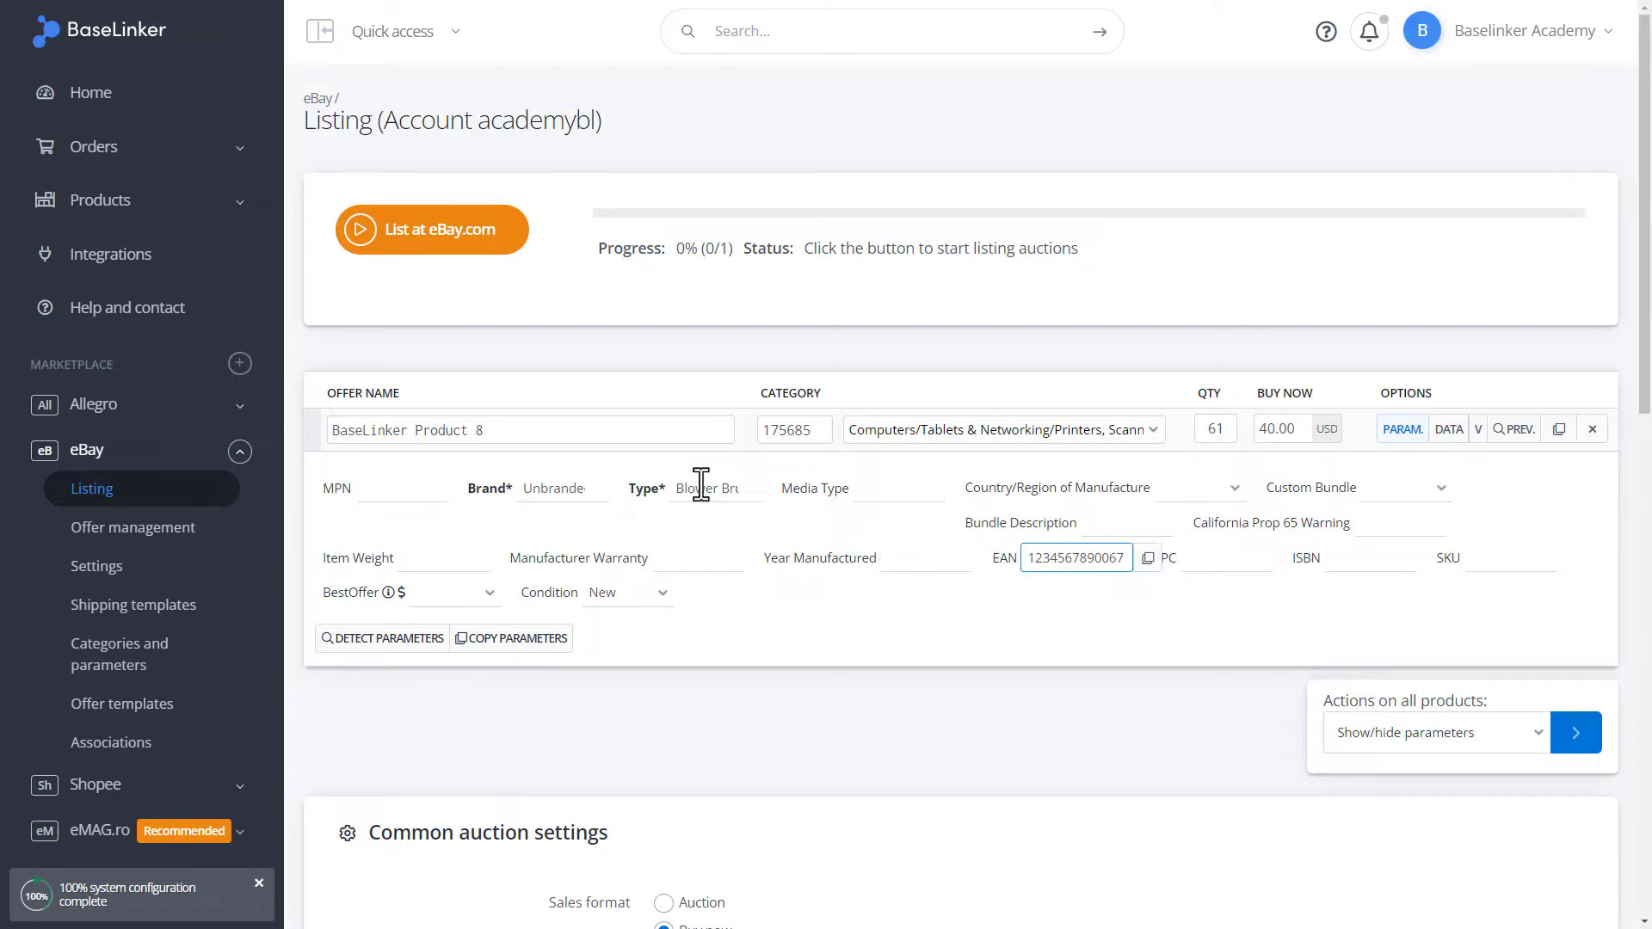
key("Tab")
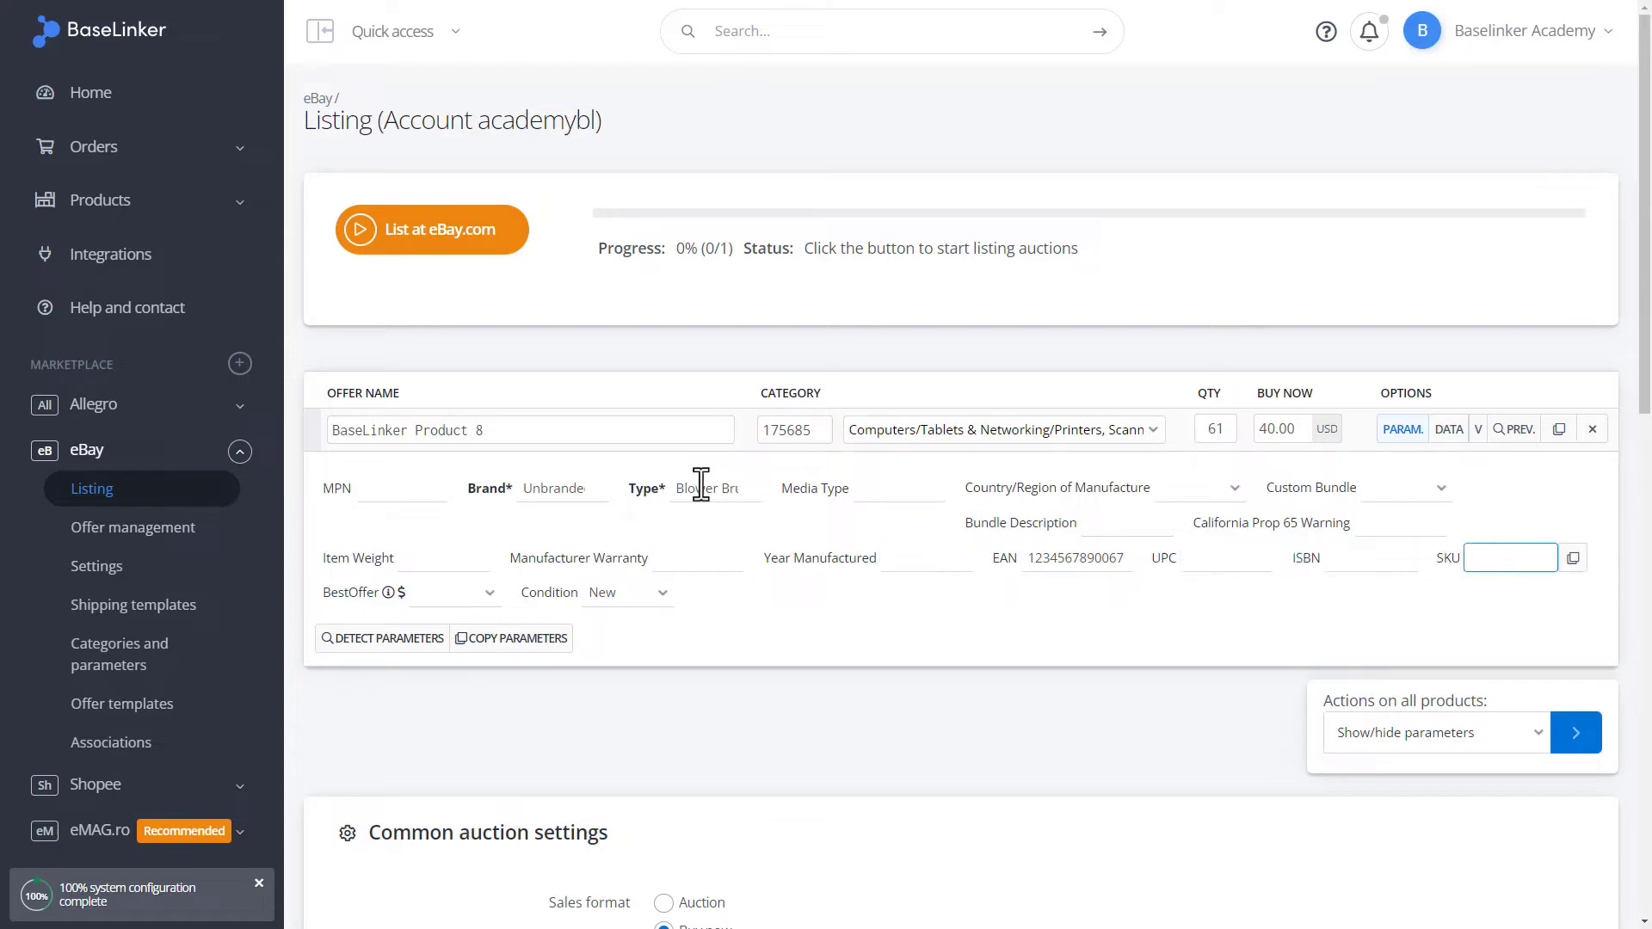
key("Tab")
key("Tab")
key("Tab")
key("Tab")
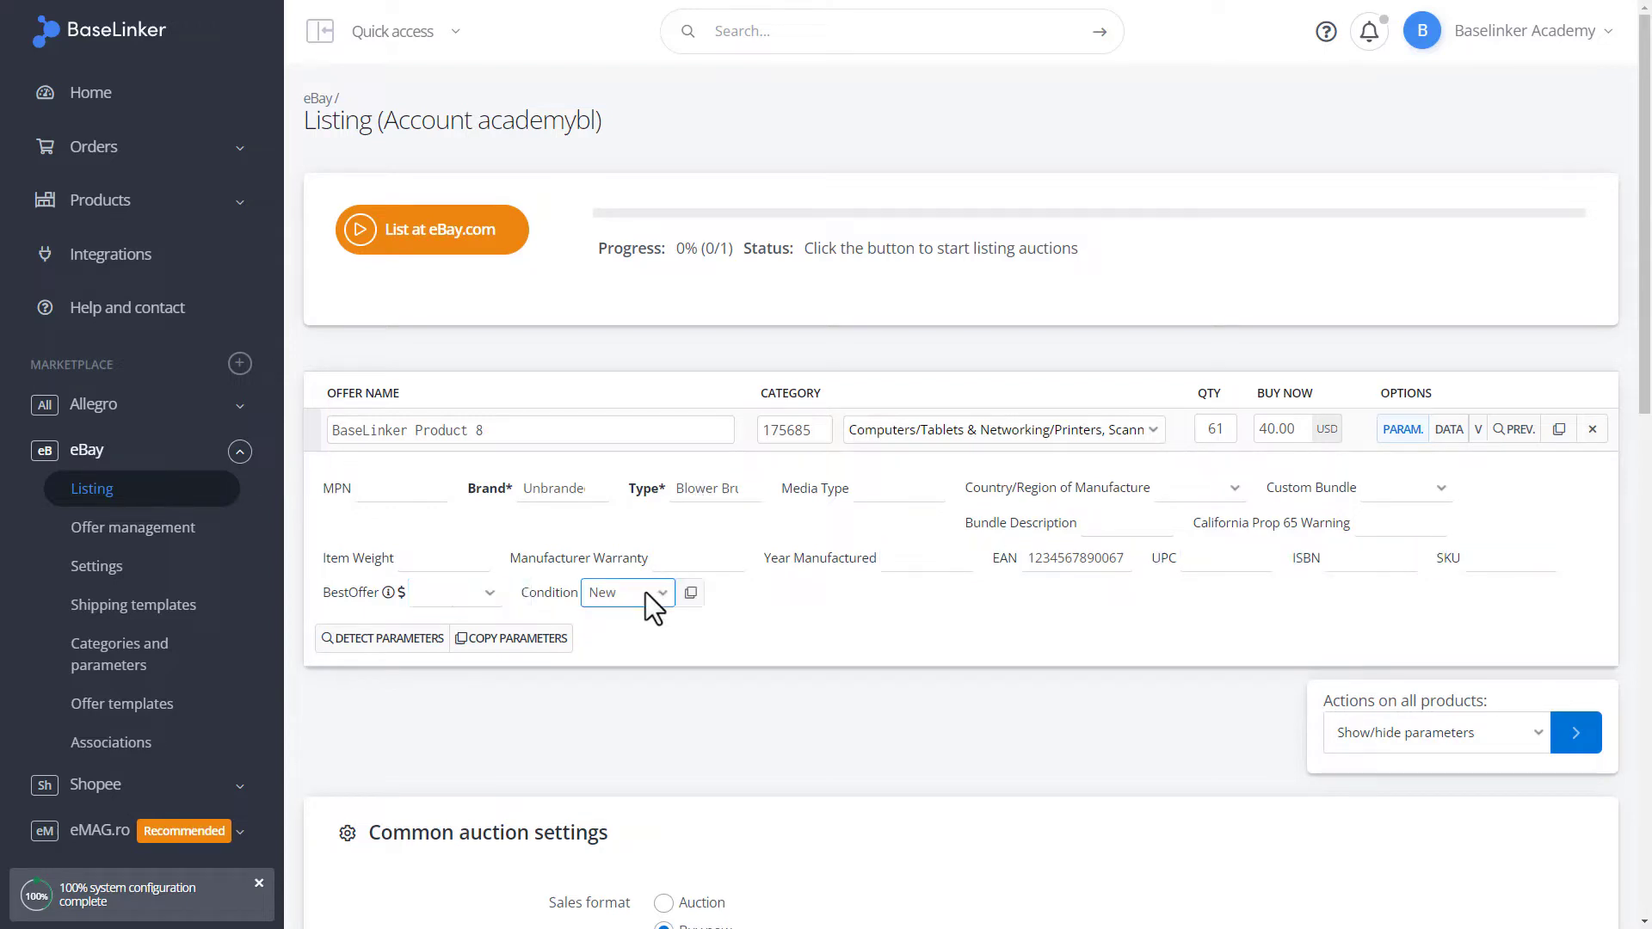
key("Tab")
In the offer's data section, set the shipment template to BaseLinker Academy - Shipping
left_click(1448, 429)
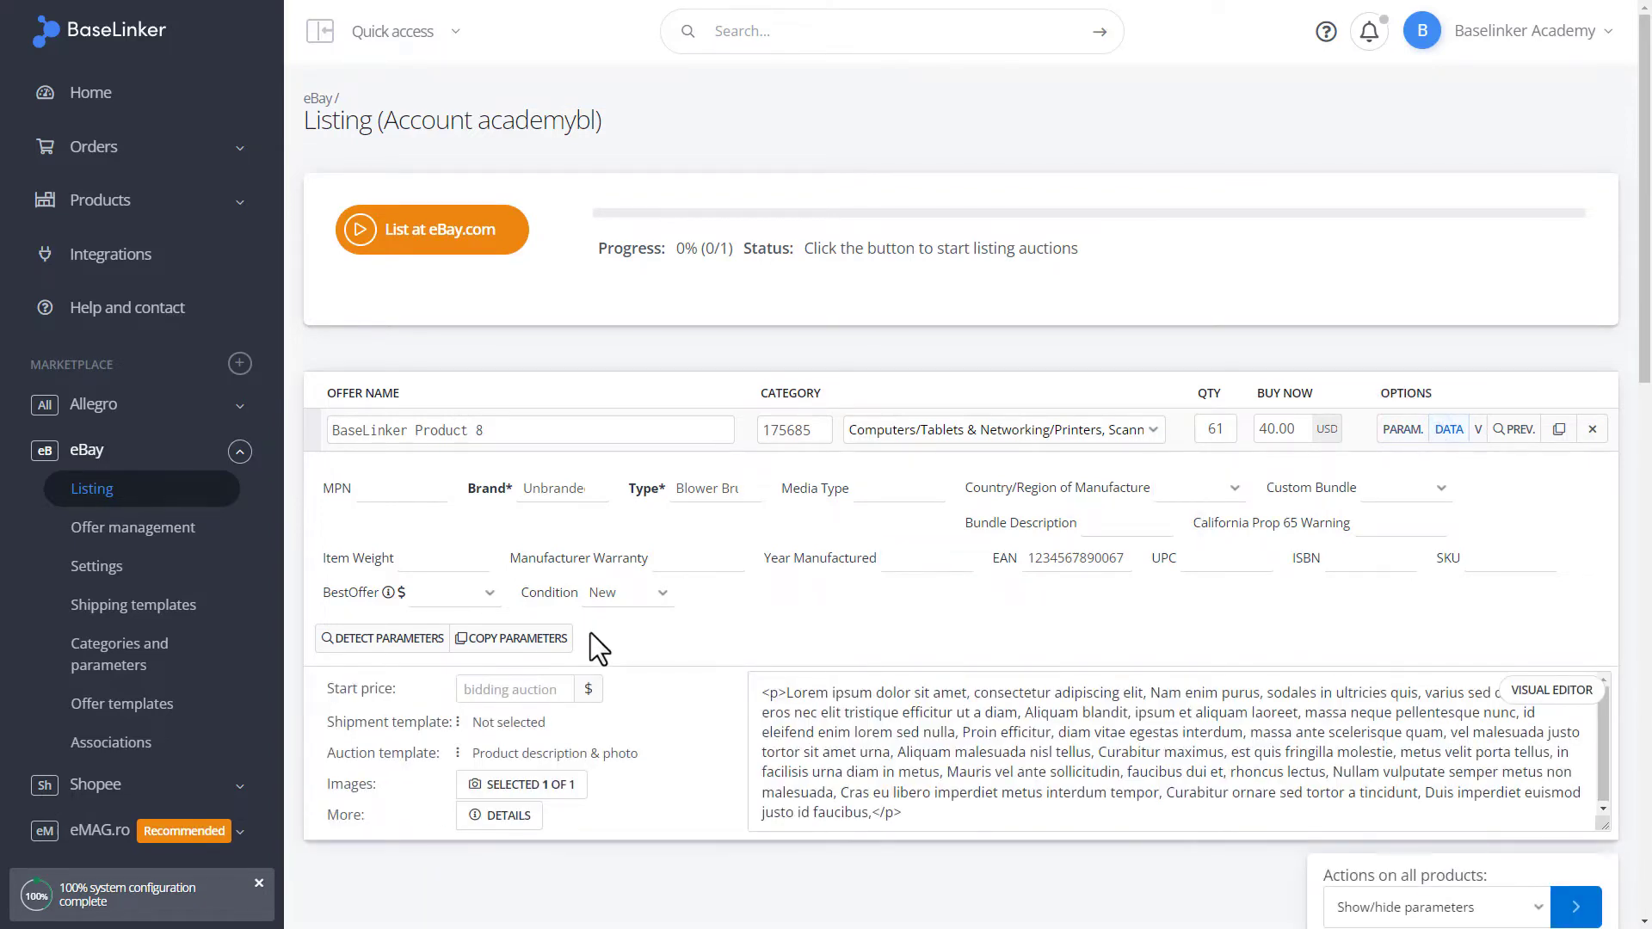
left_click(539, 723)
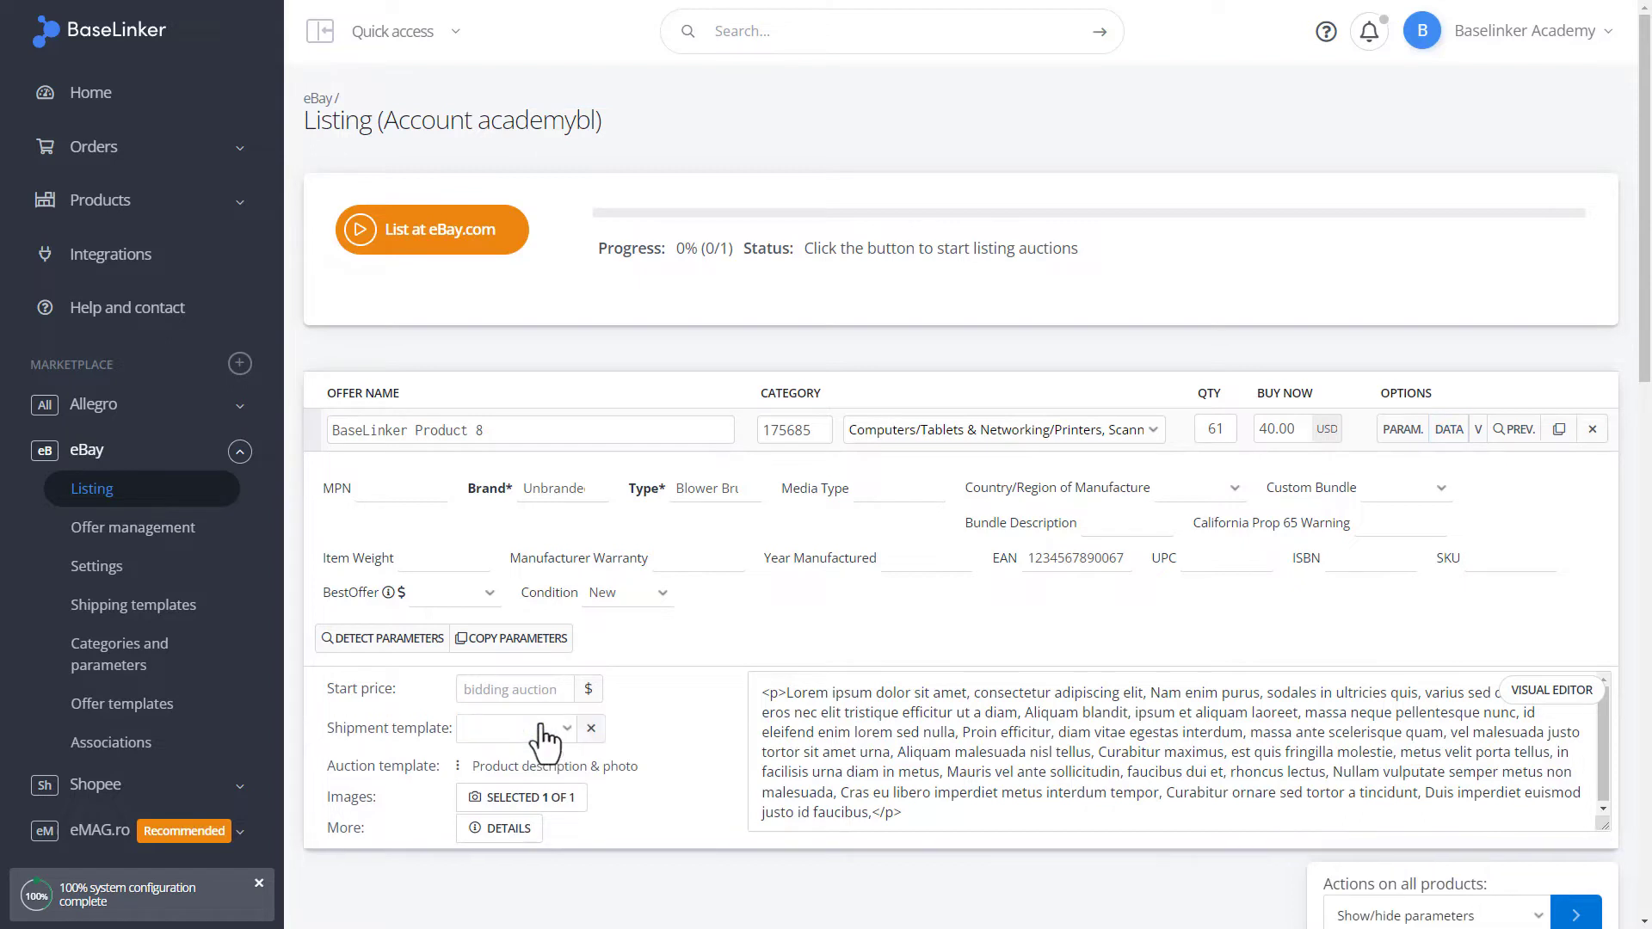
left_click(561, 728)
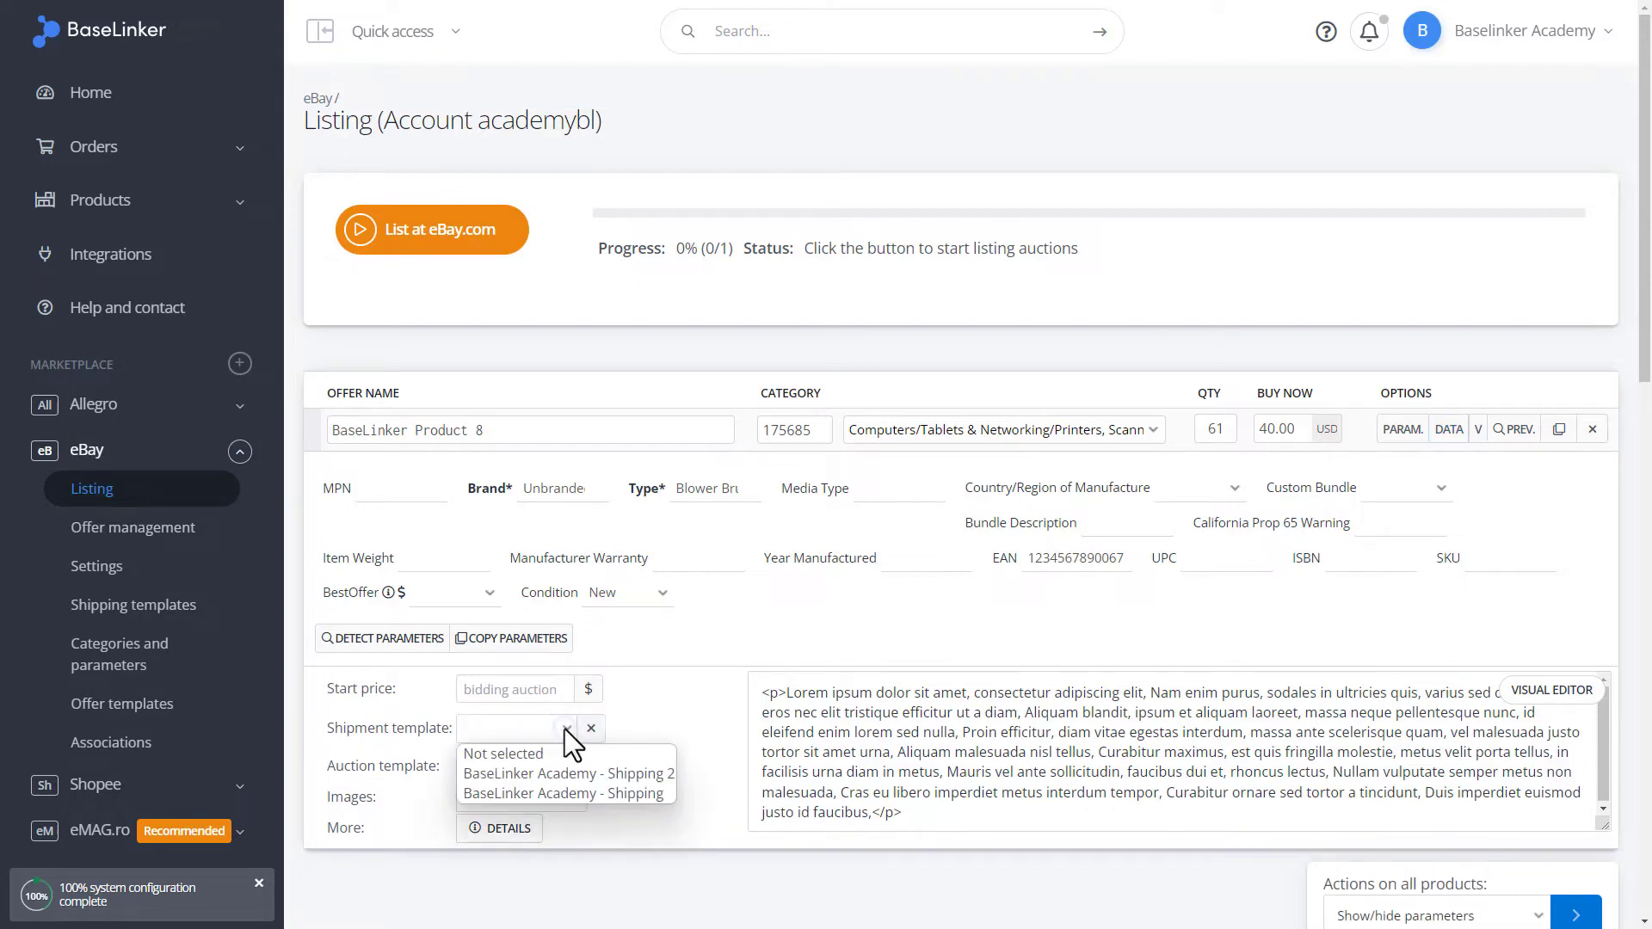
left_click(576, 792)
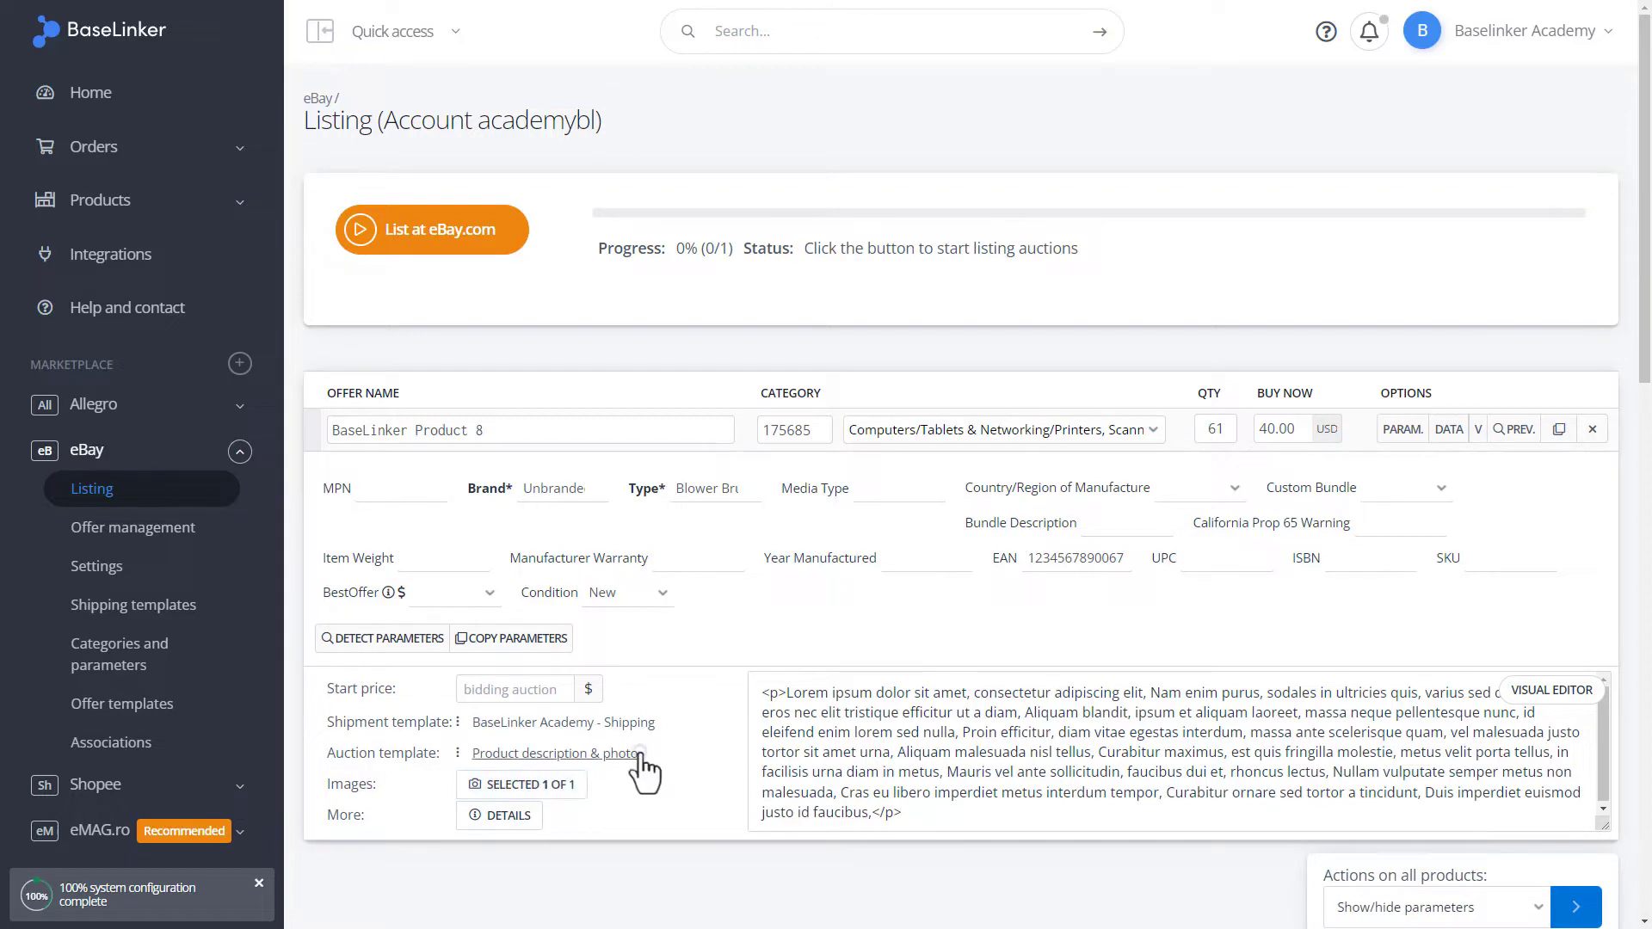
Set the auction template to BaseLinker Academy Template and confirm the single gallery image
left_click(566, 756)
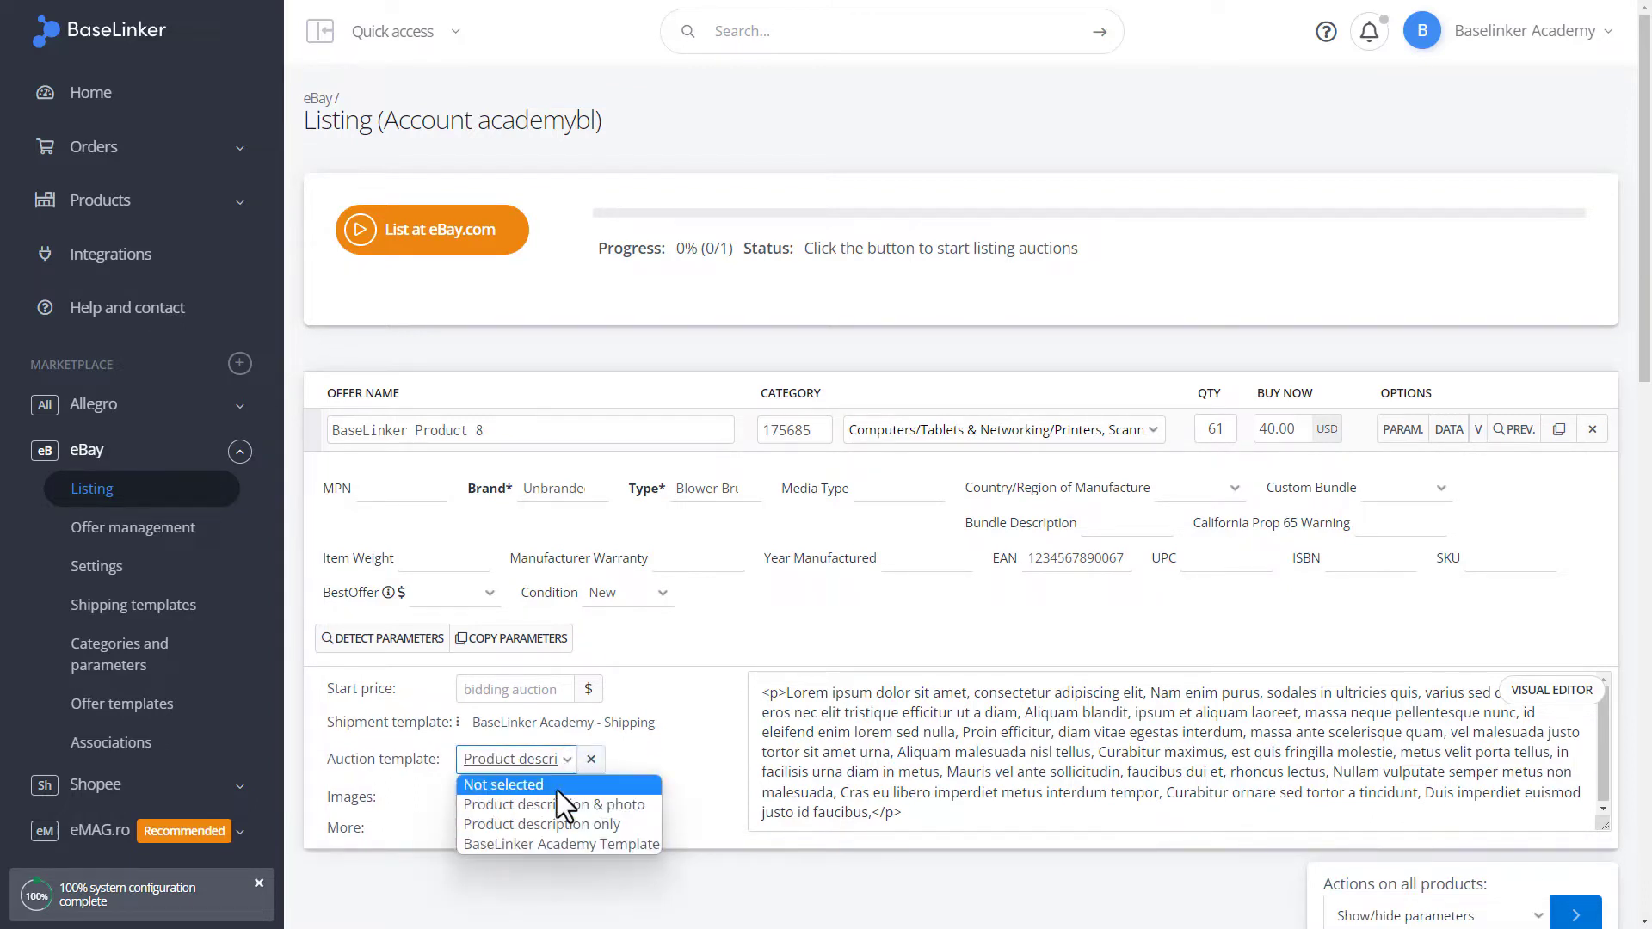
left_click(568, 840)
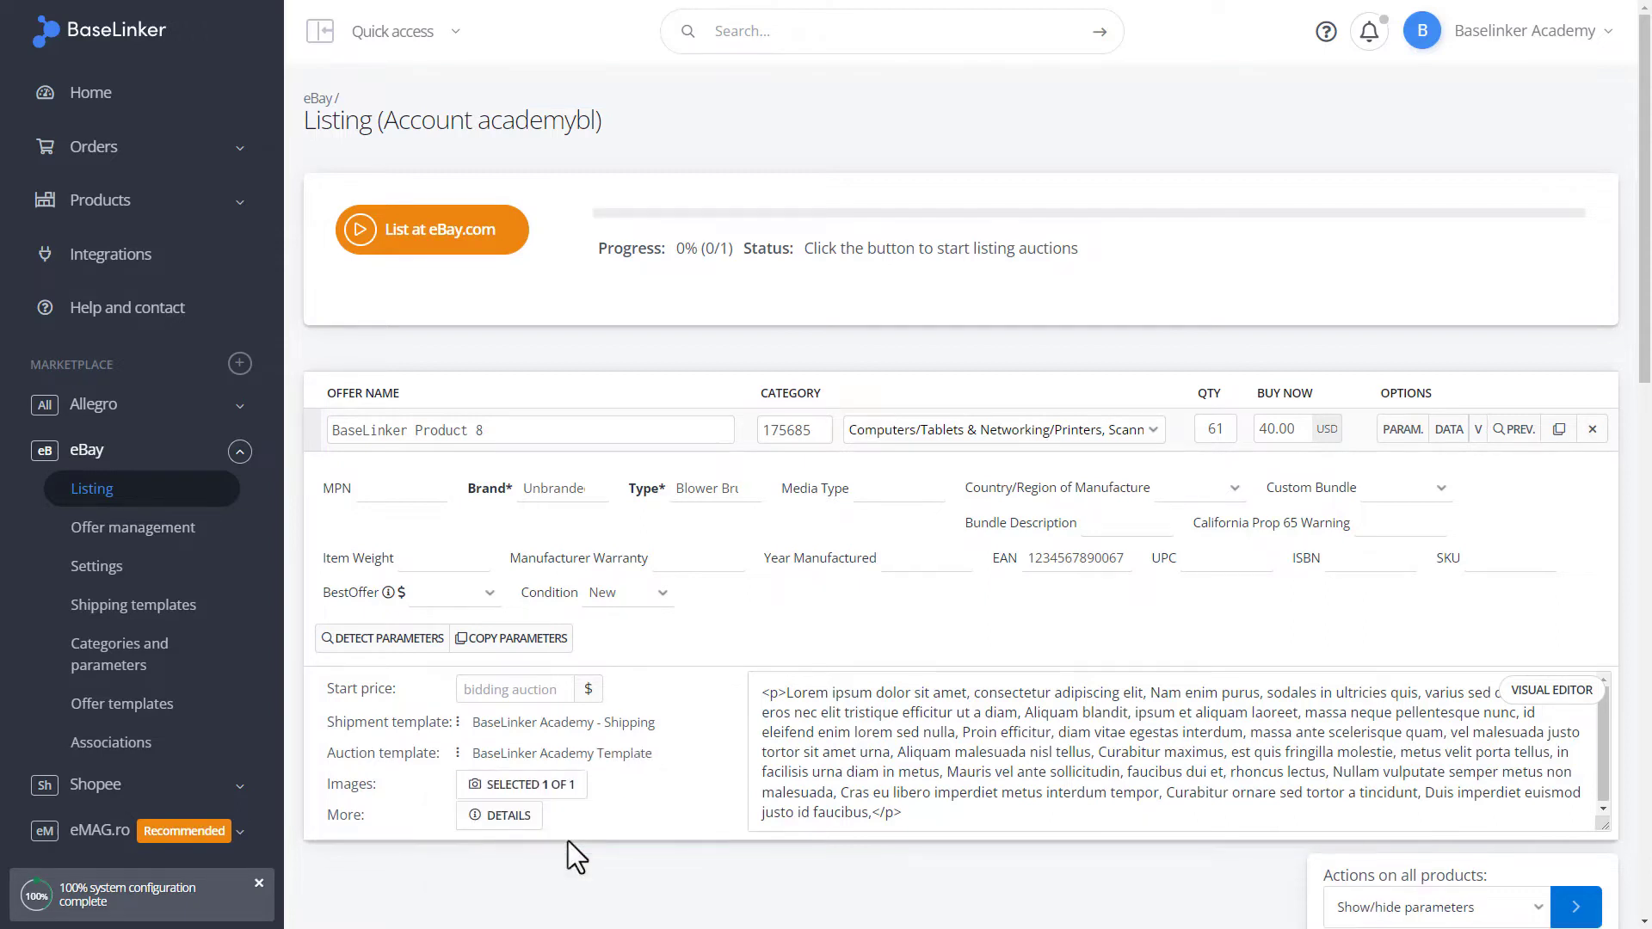
left_click(567, 786)
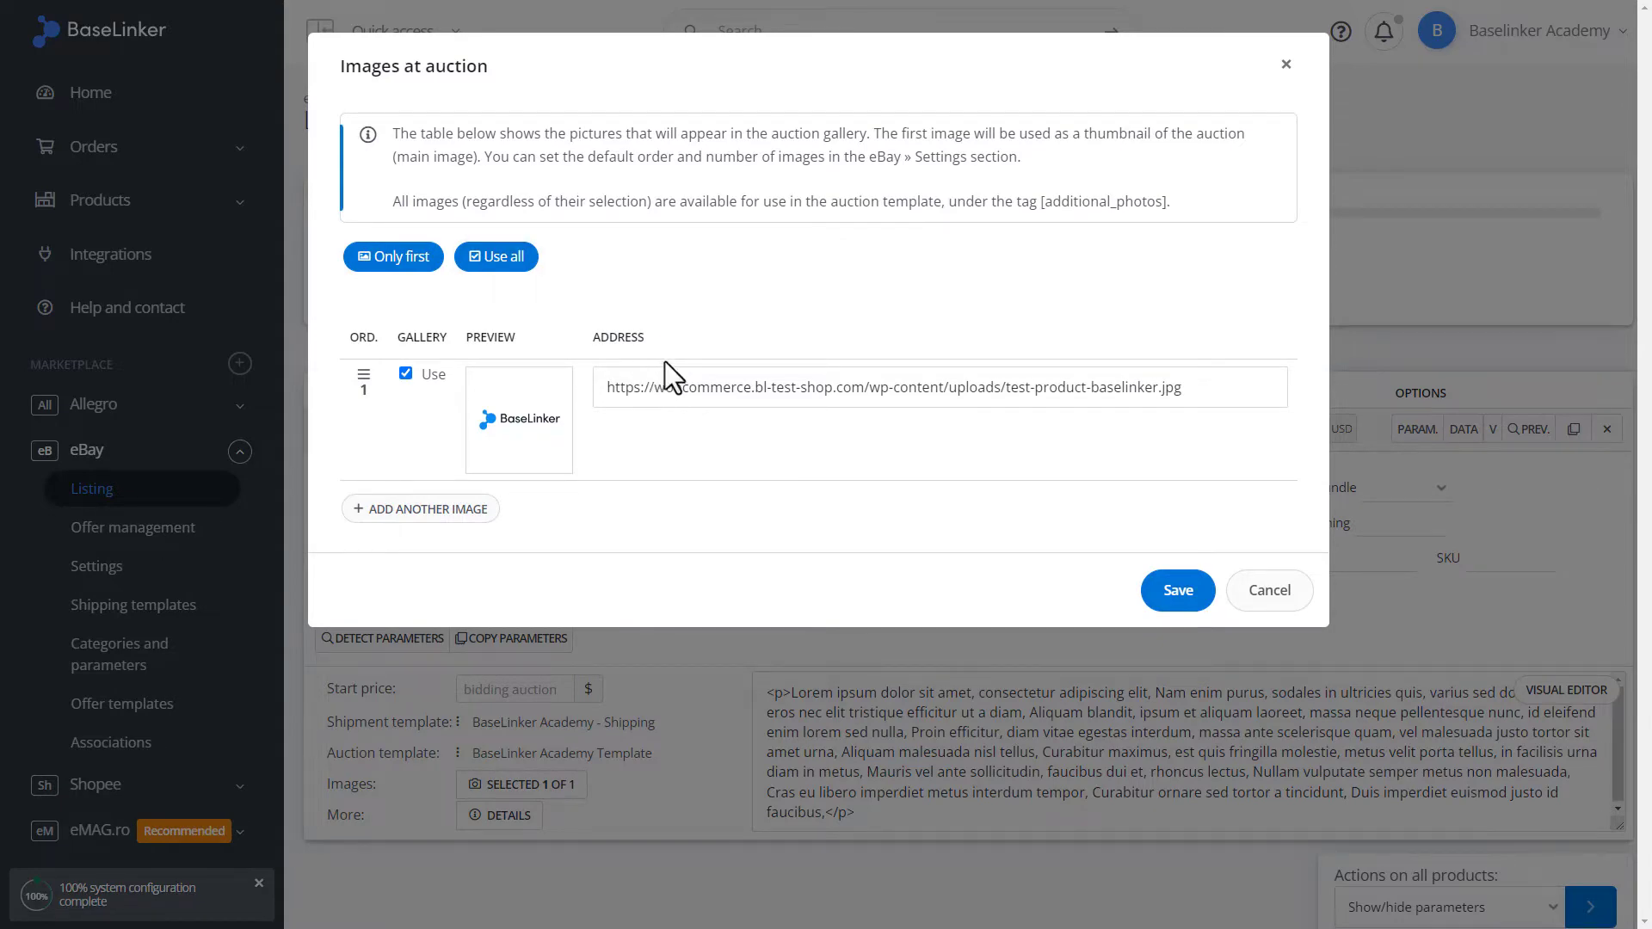
left_click(1285, 65)
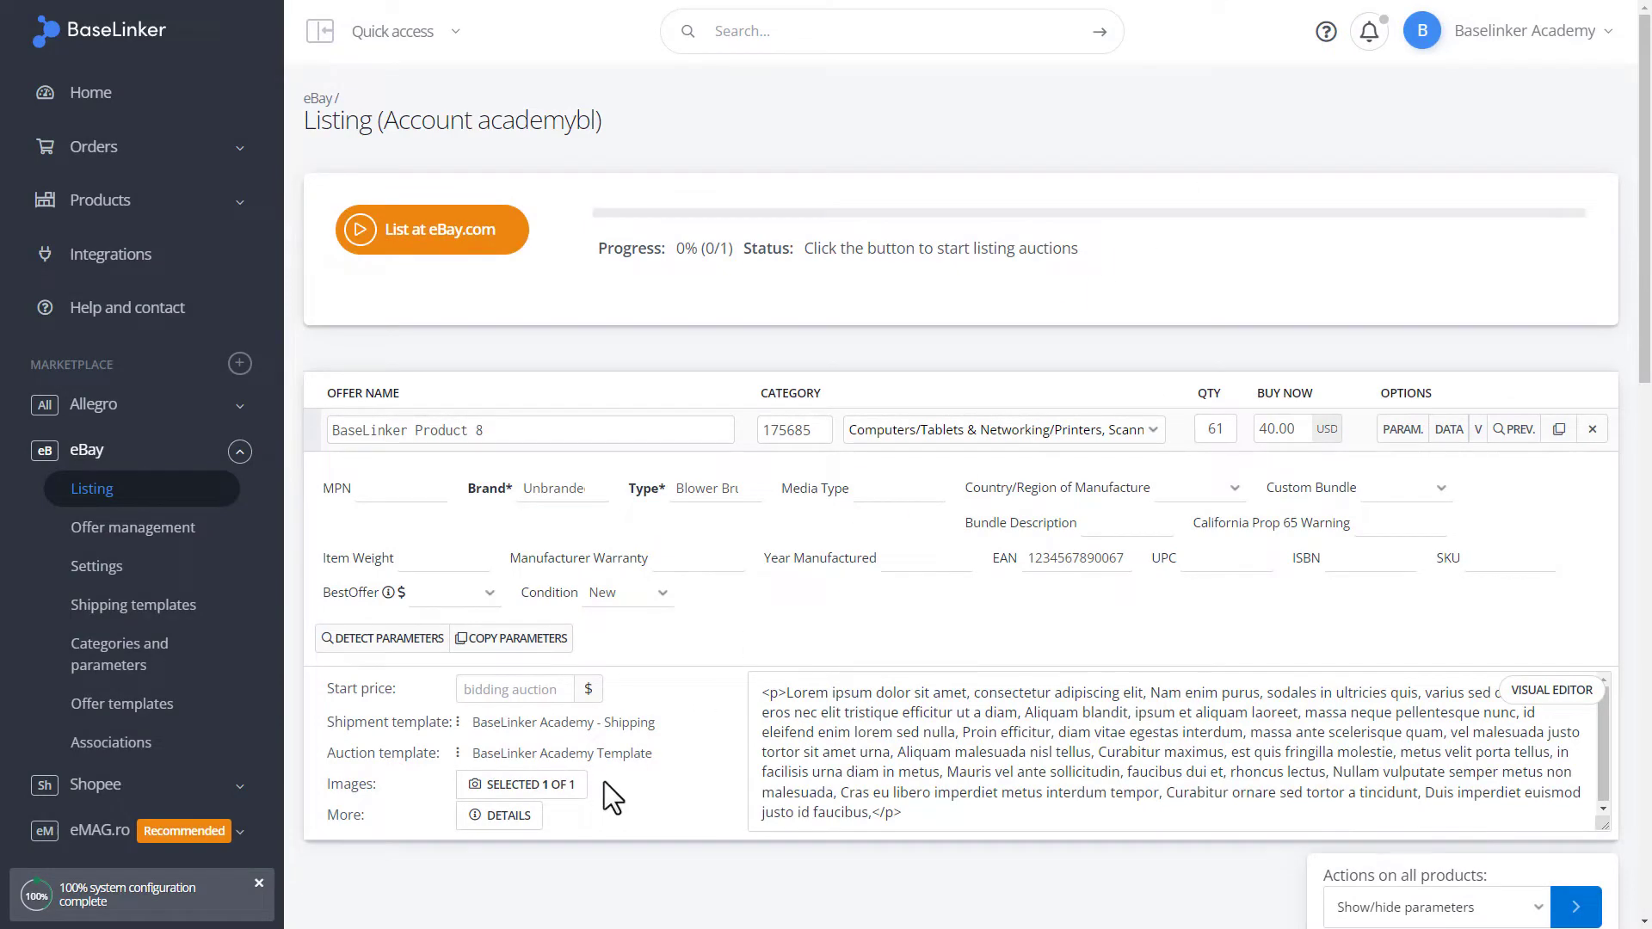
left_click(520, 828)
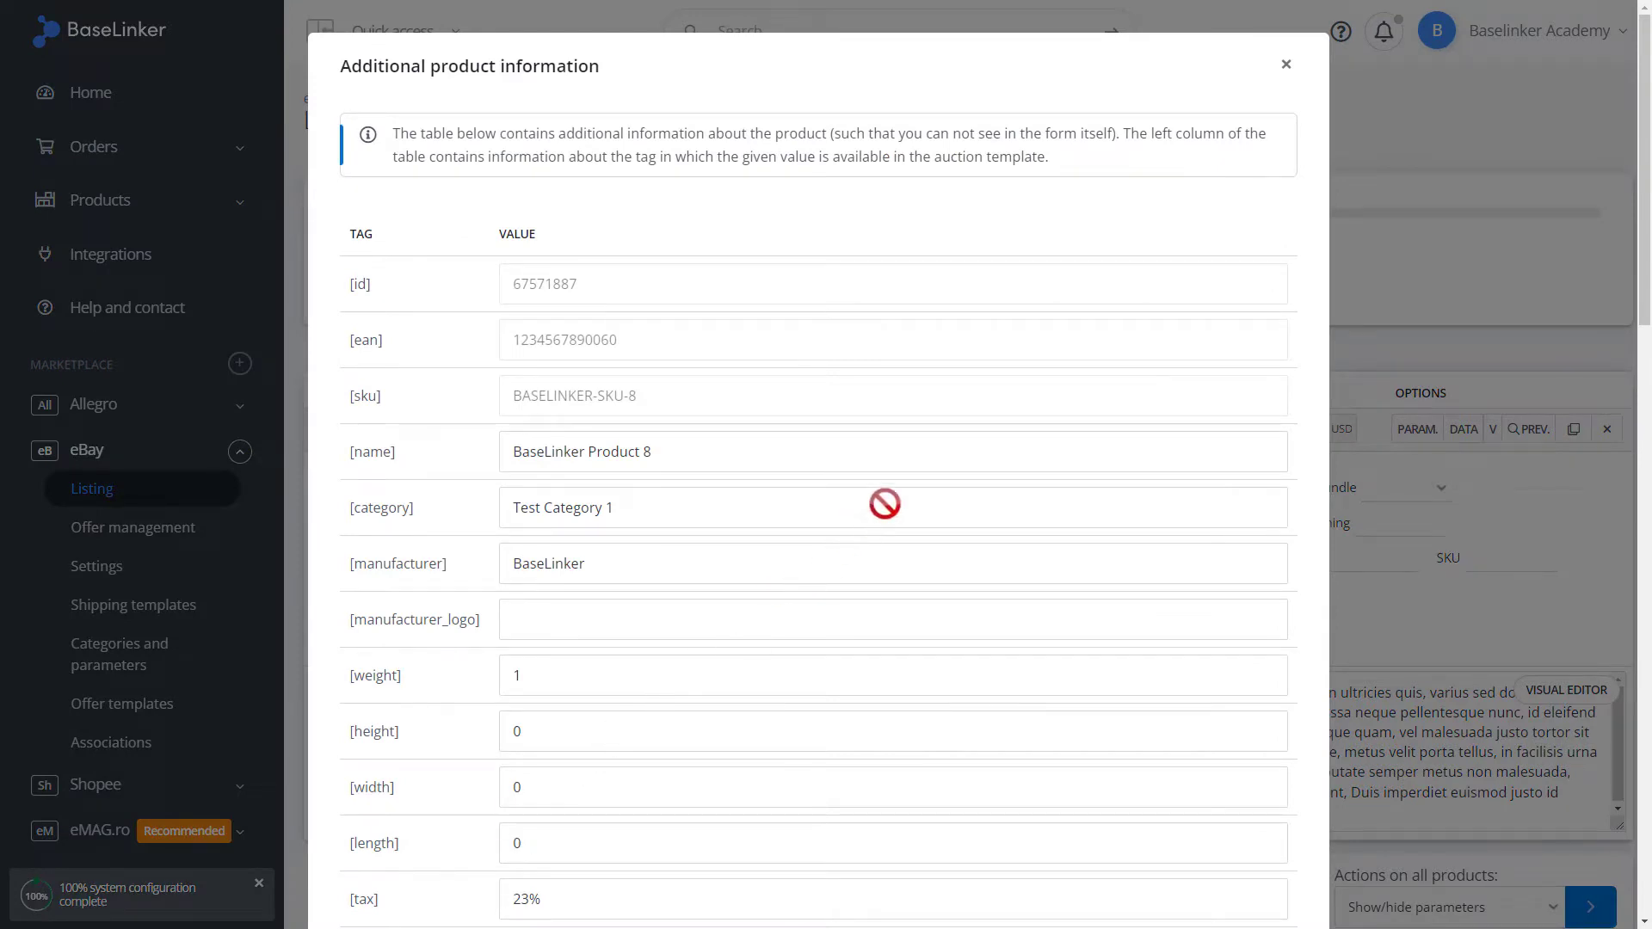
scroll(892, 501, "down", 5)
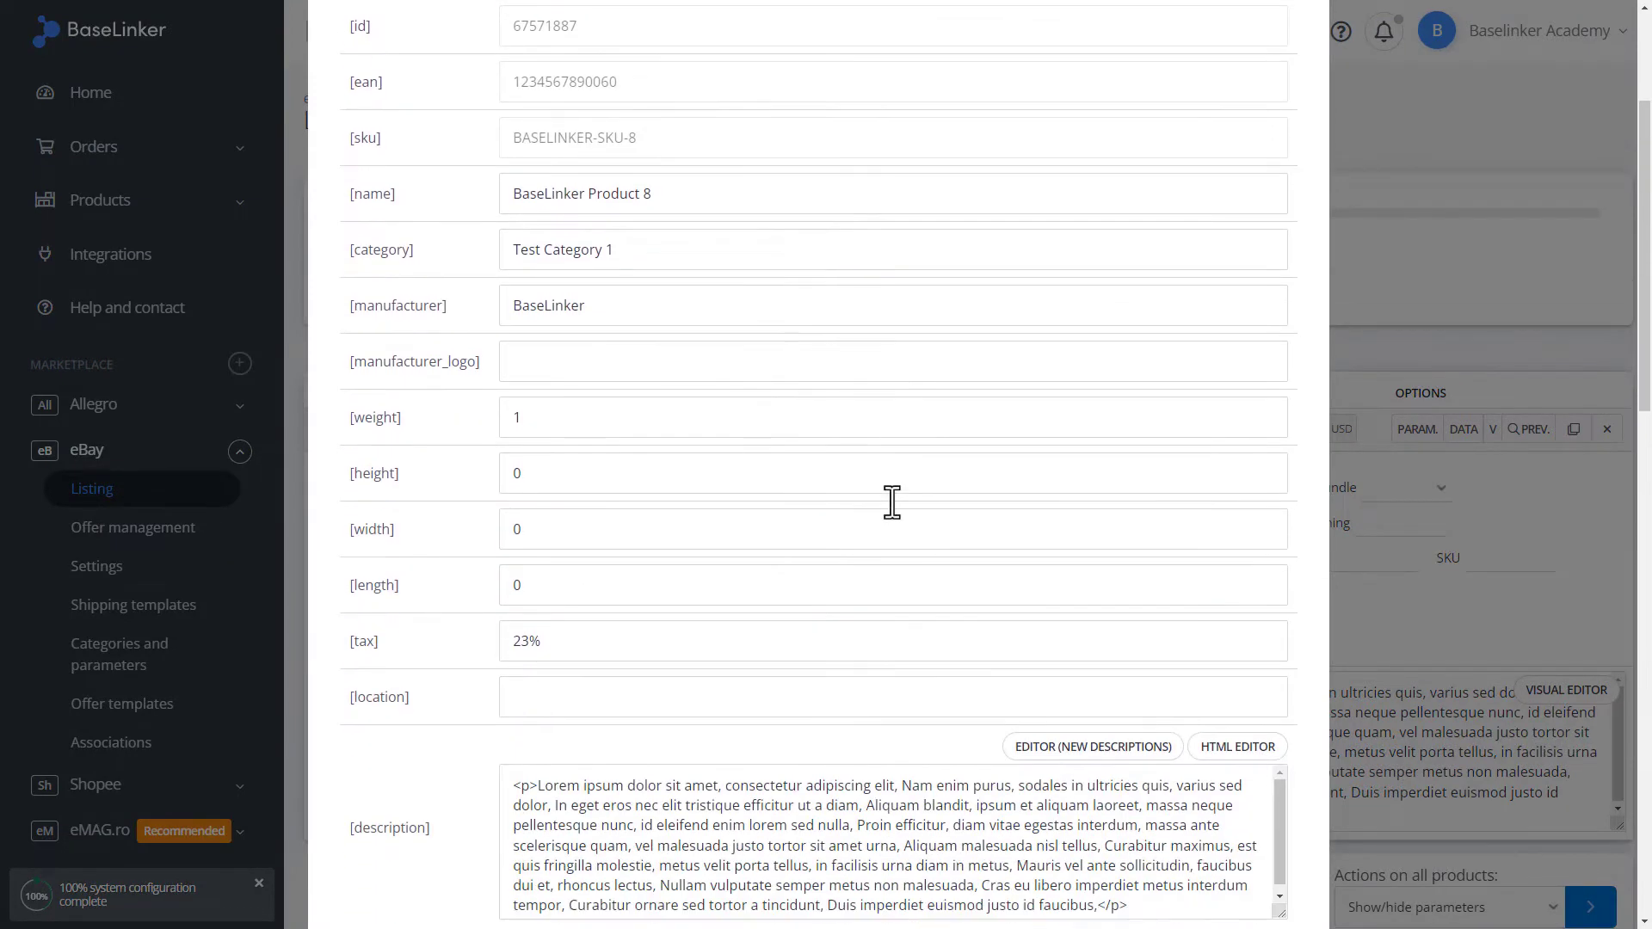
scroll(892, 501, "down", 3)
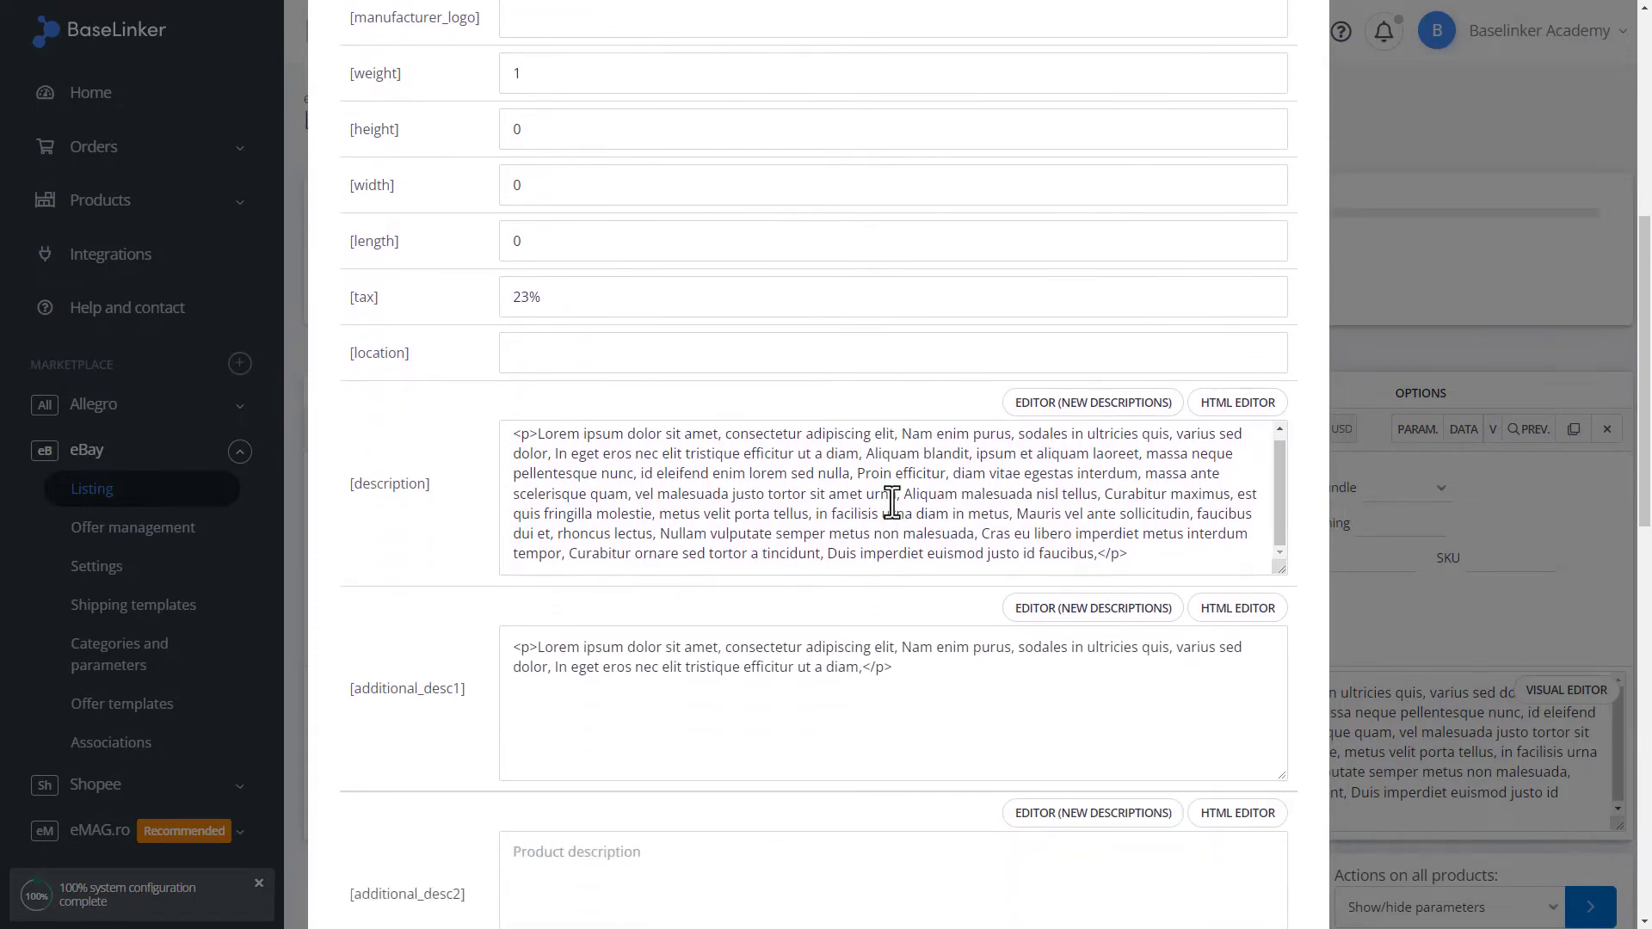
scroll(814, 629, "down", 7)
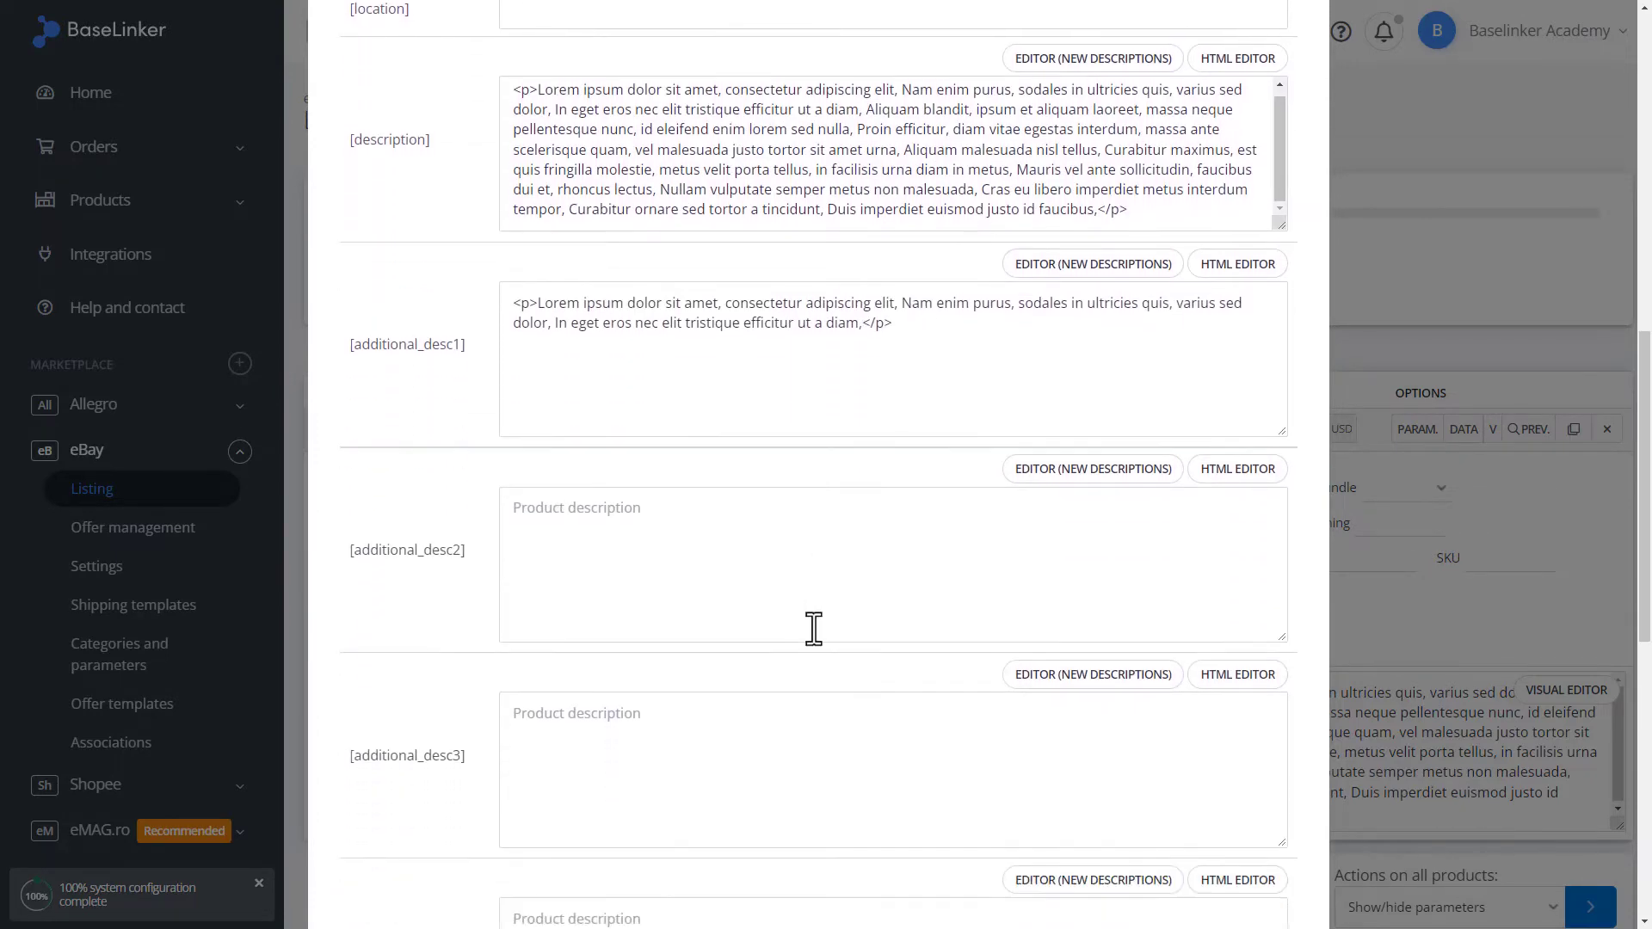
scroll(814, 629, "down", 6)
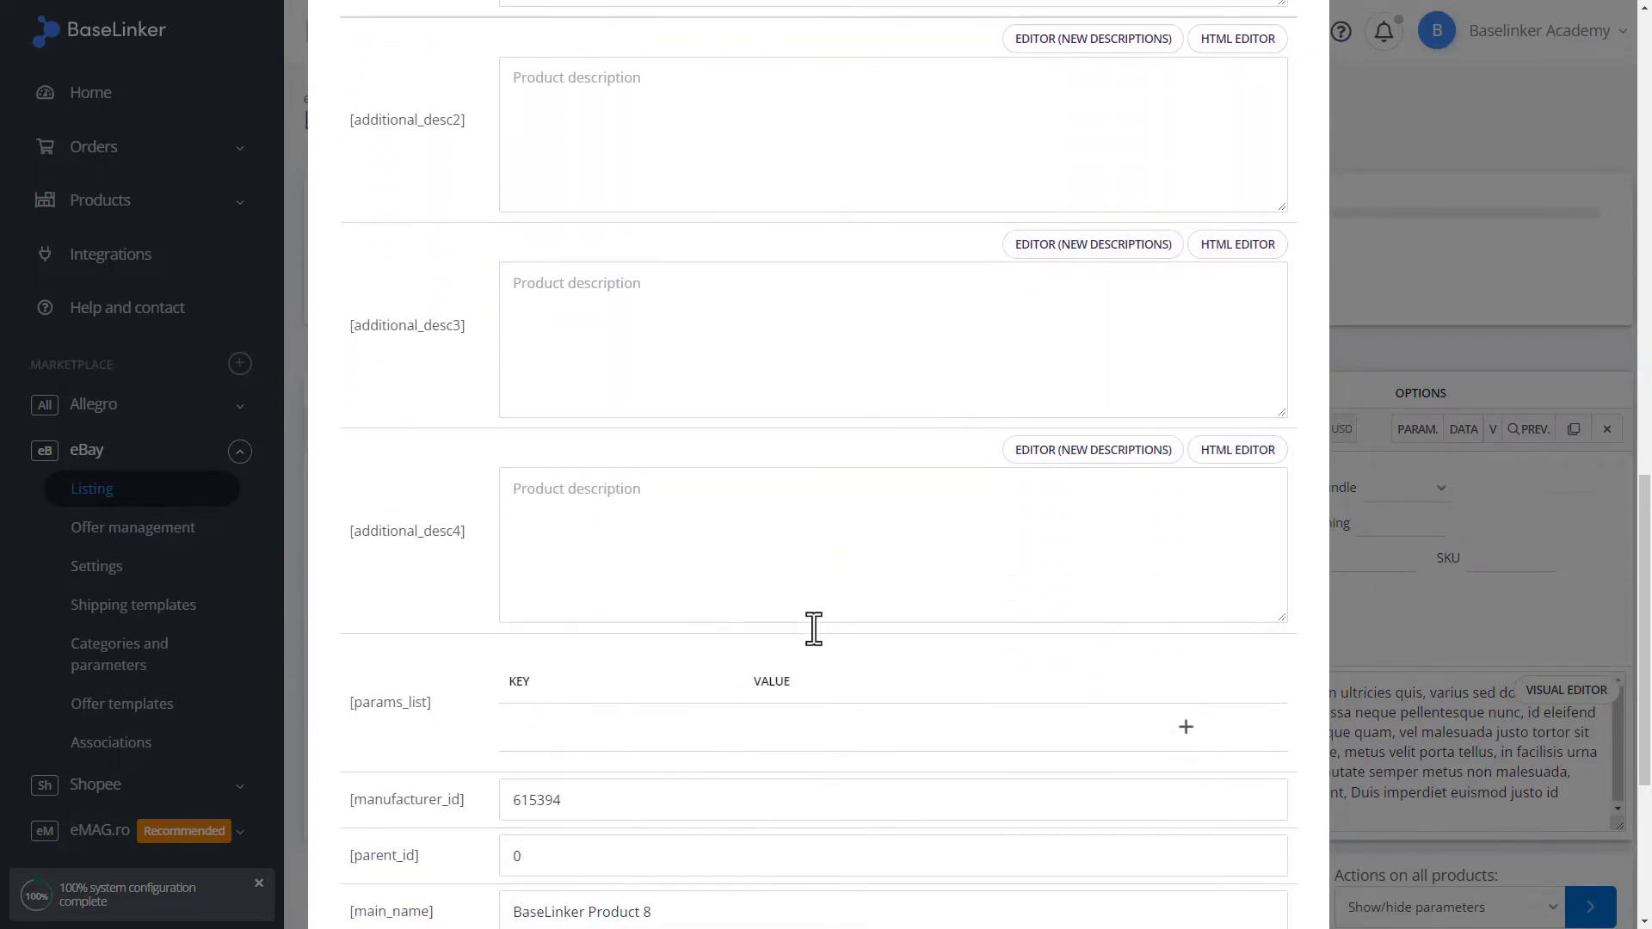
scroll(811, 627, "down", 3)
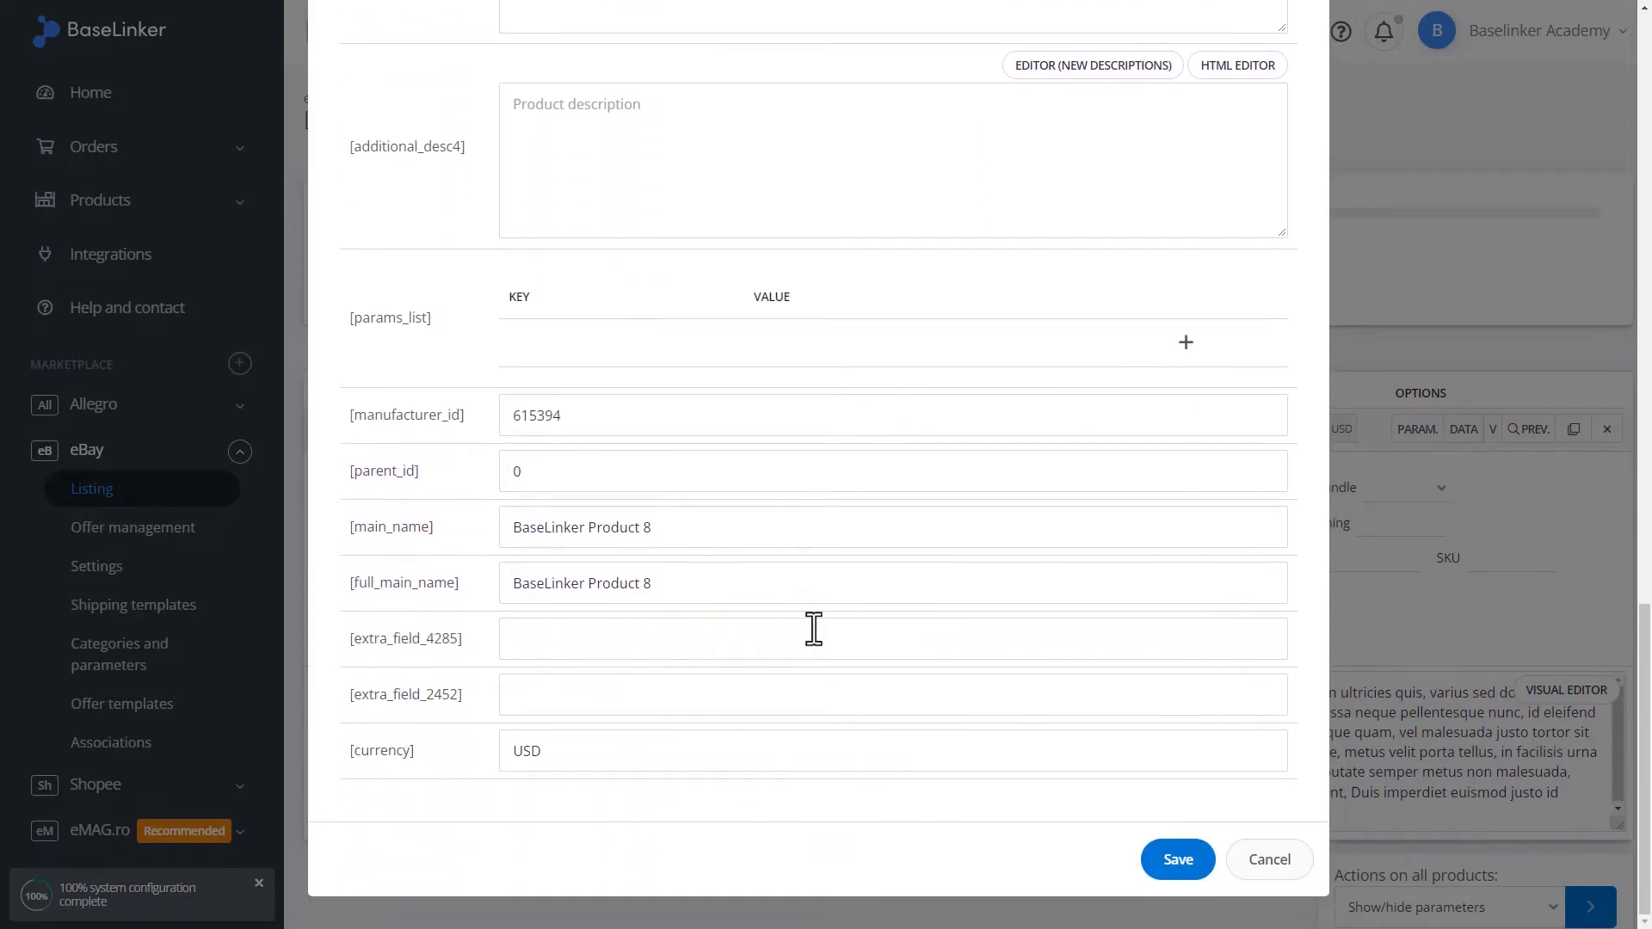
scroll(814, 629, "up", 12)
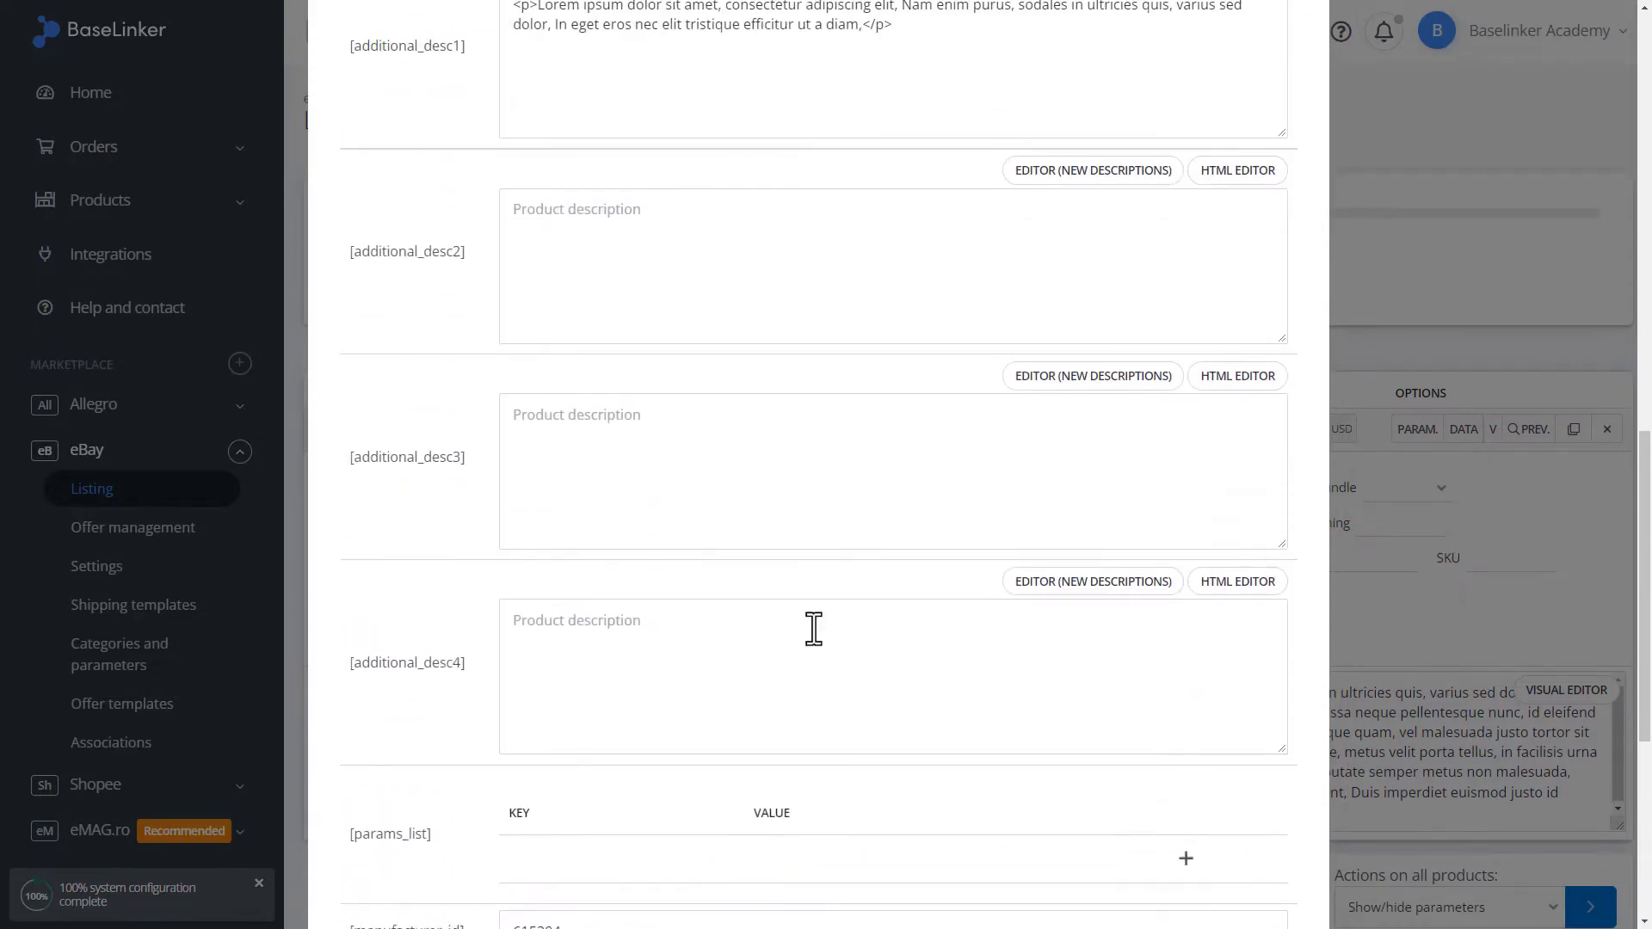
scroll(814, 629, "up", 12)
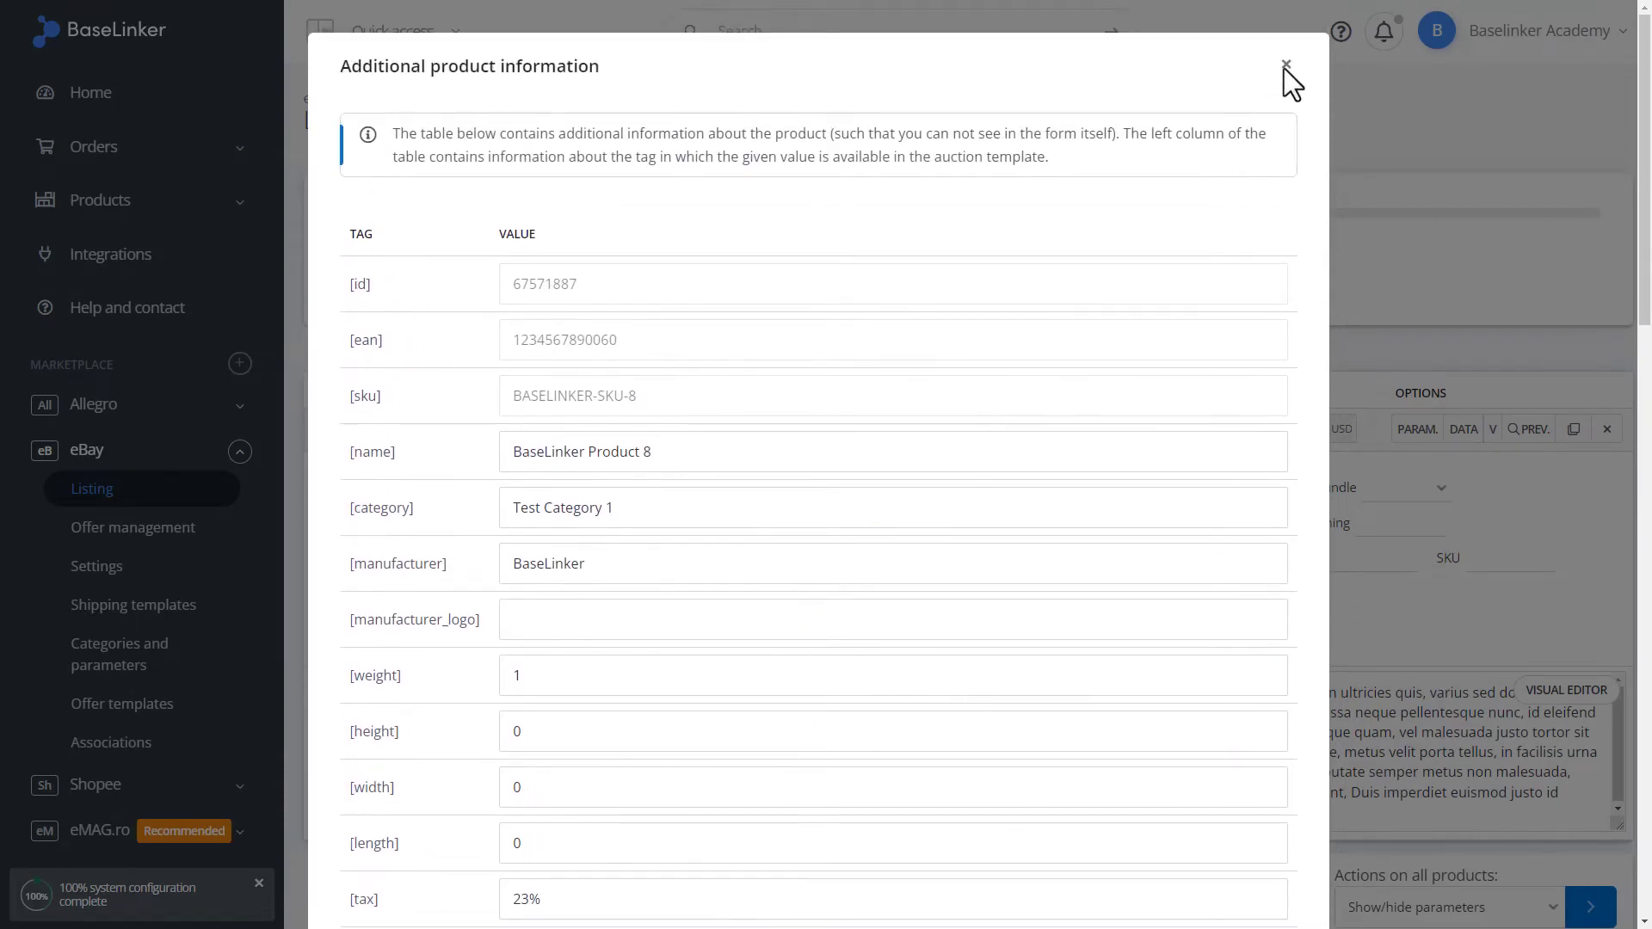
left_click(1286, 67)
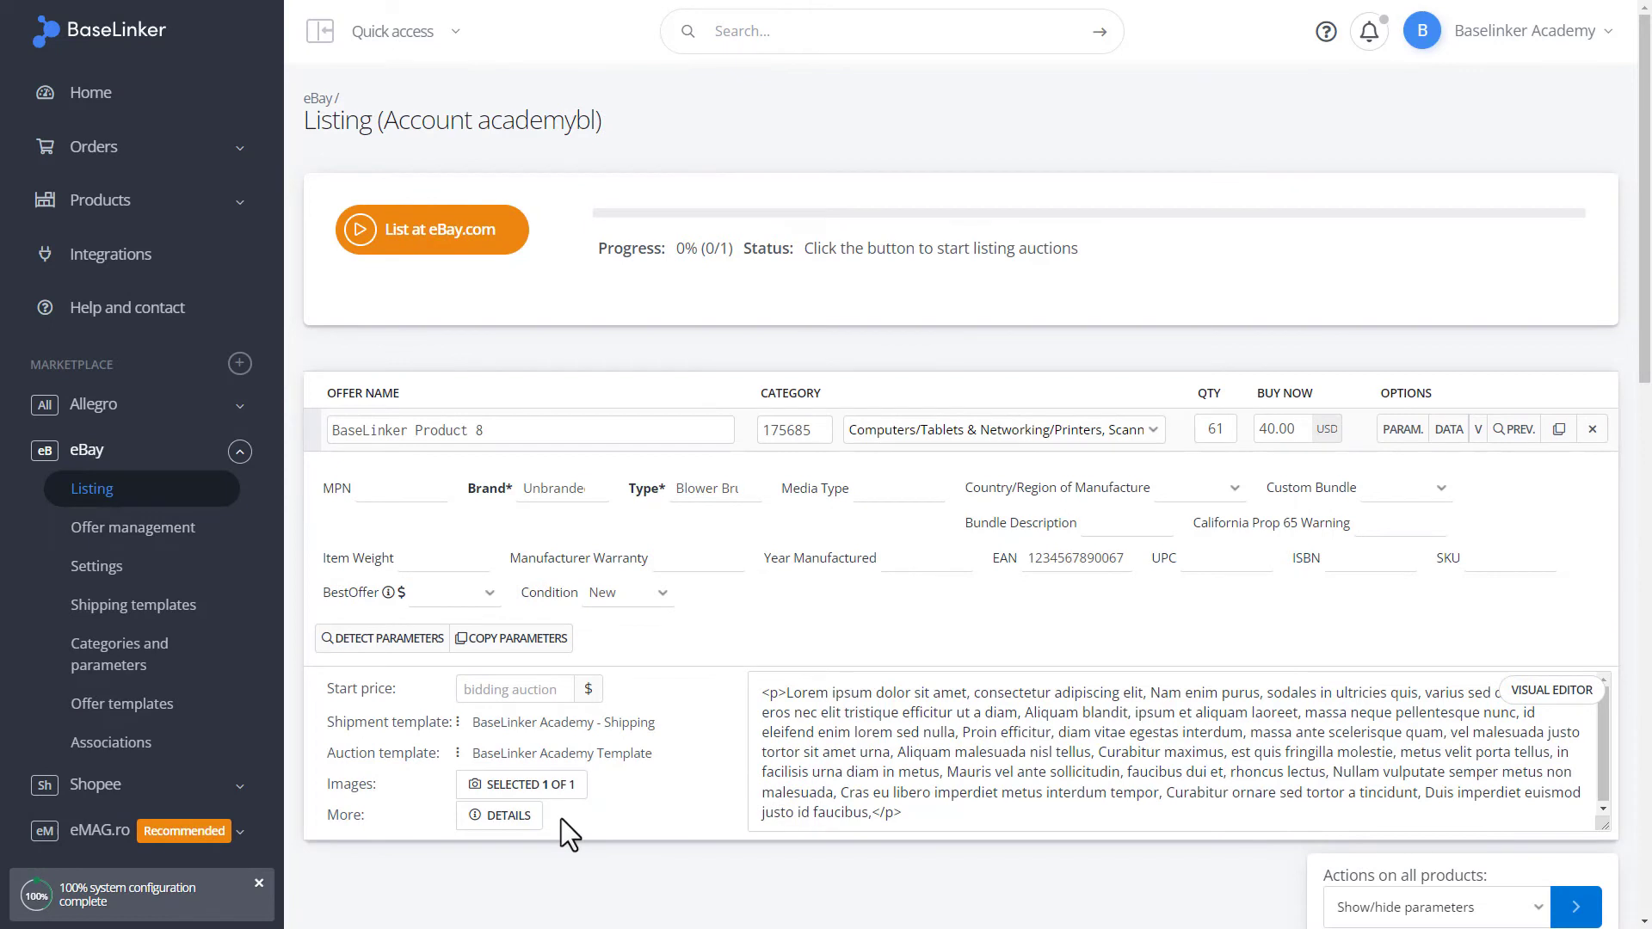
scroll(561, 818, "down", 5)
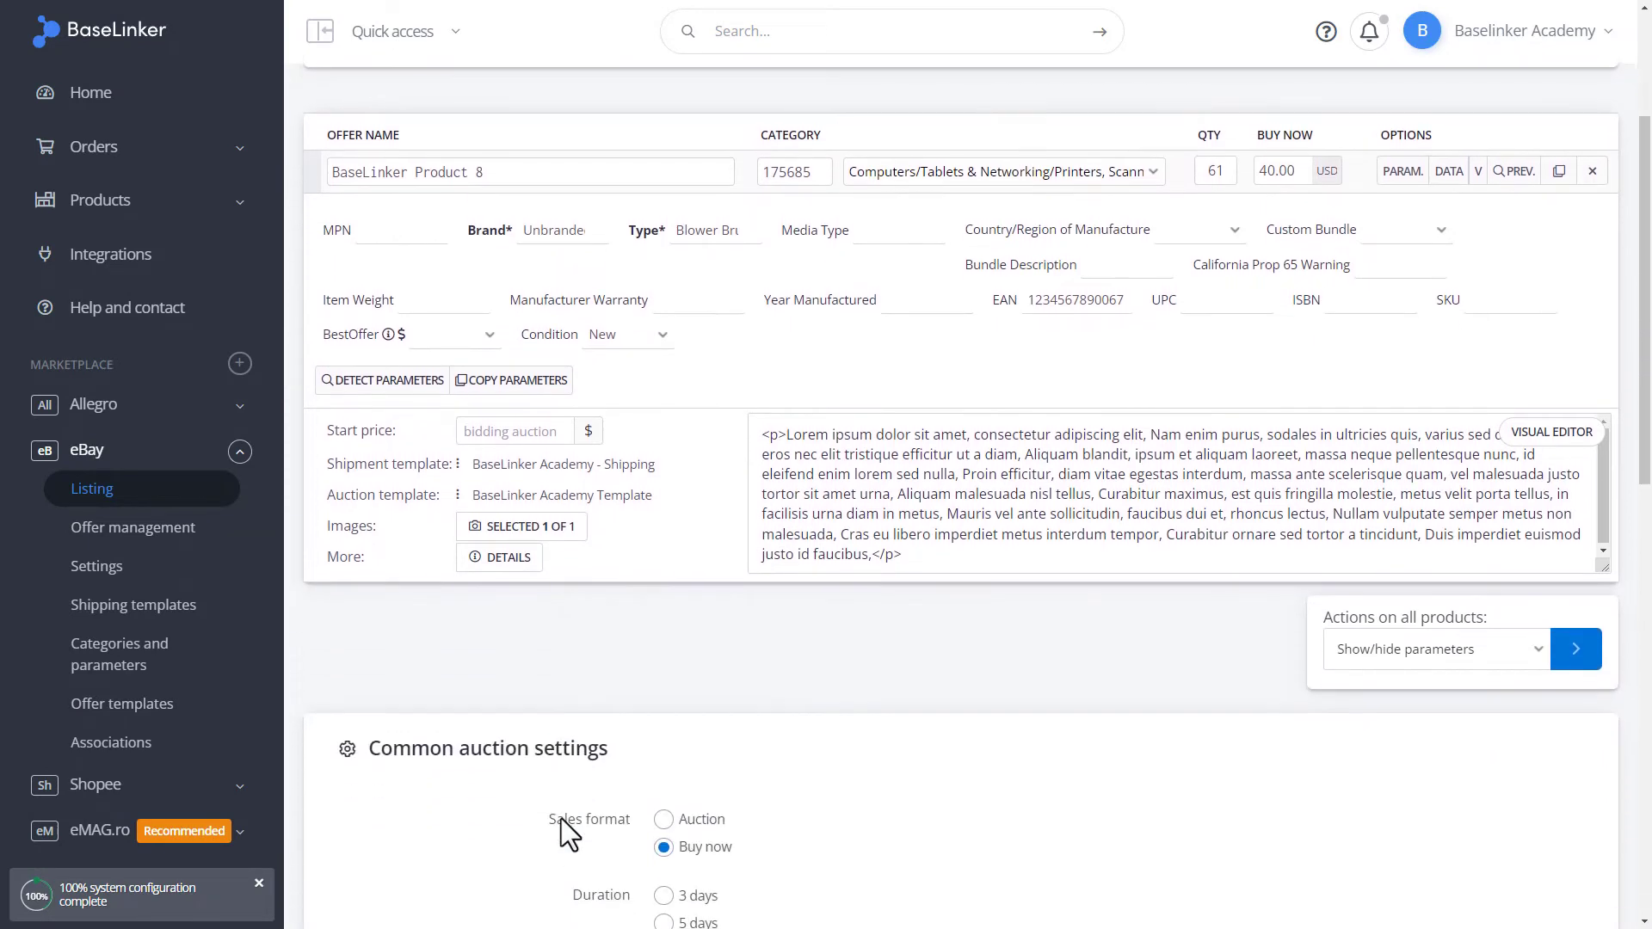
scroll(561, 818, "down", 4)
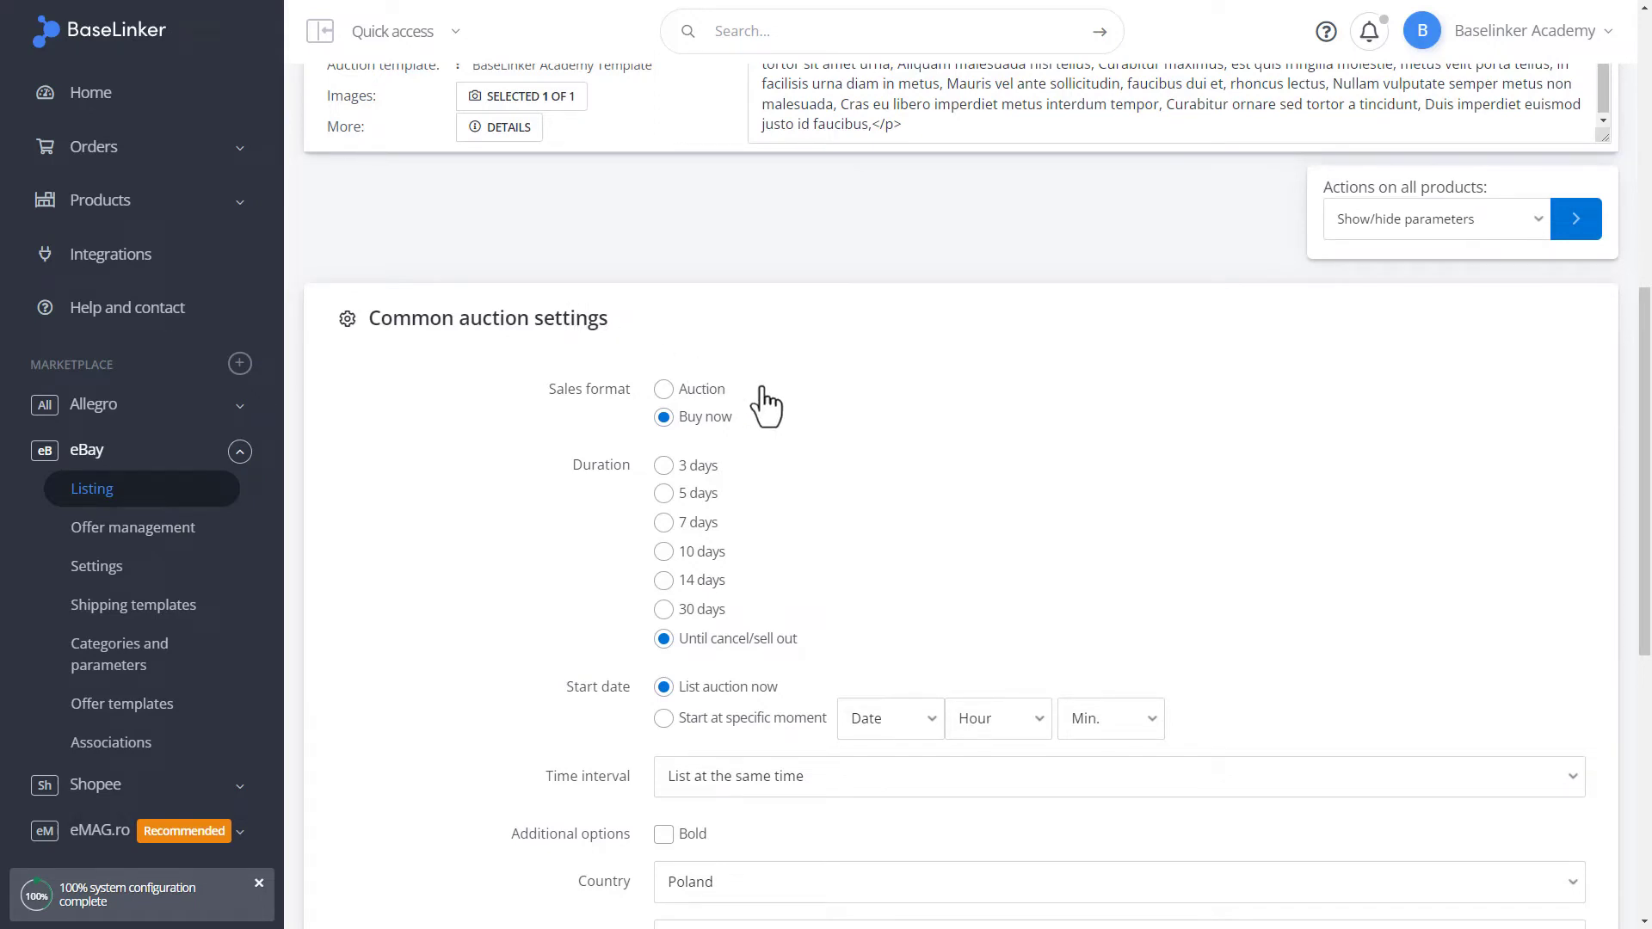
scroll(708, 431, "down", 1)
mouse_move(709, 439)
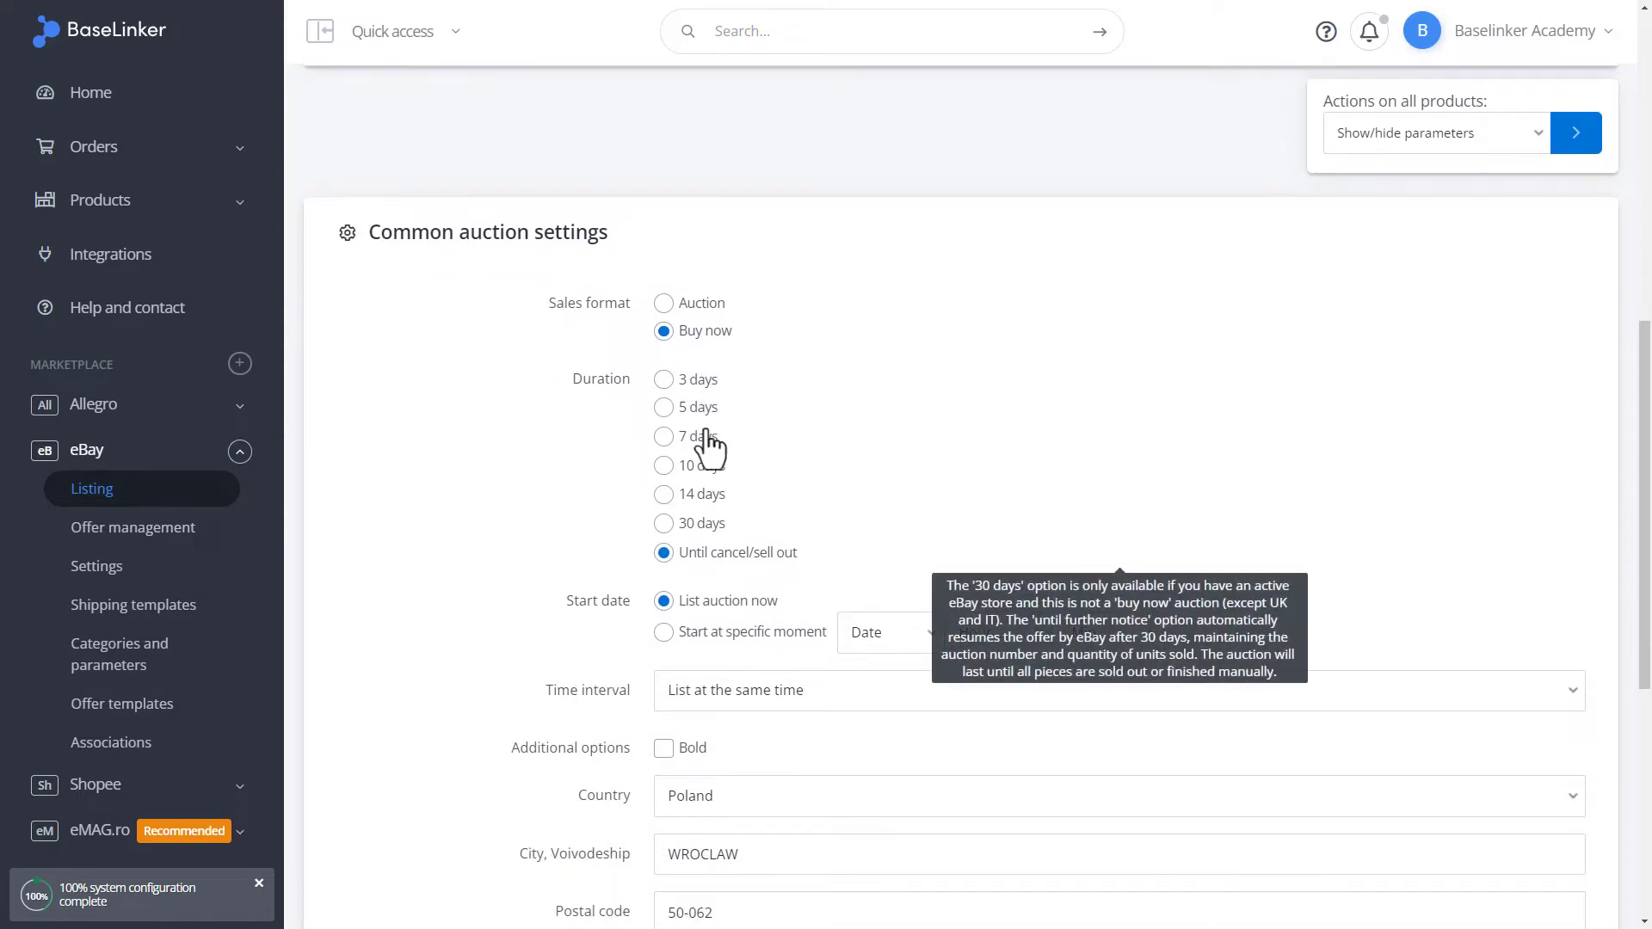
scroll(721, 555, "down", 1)
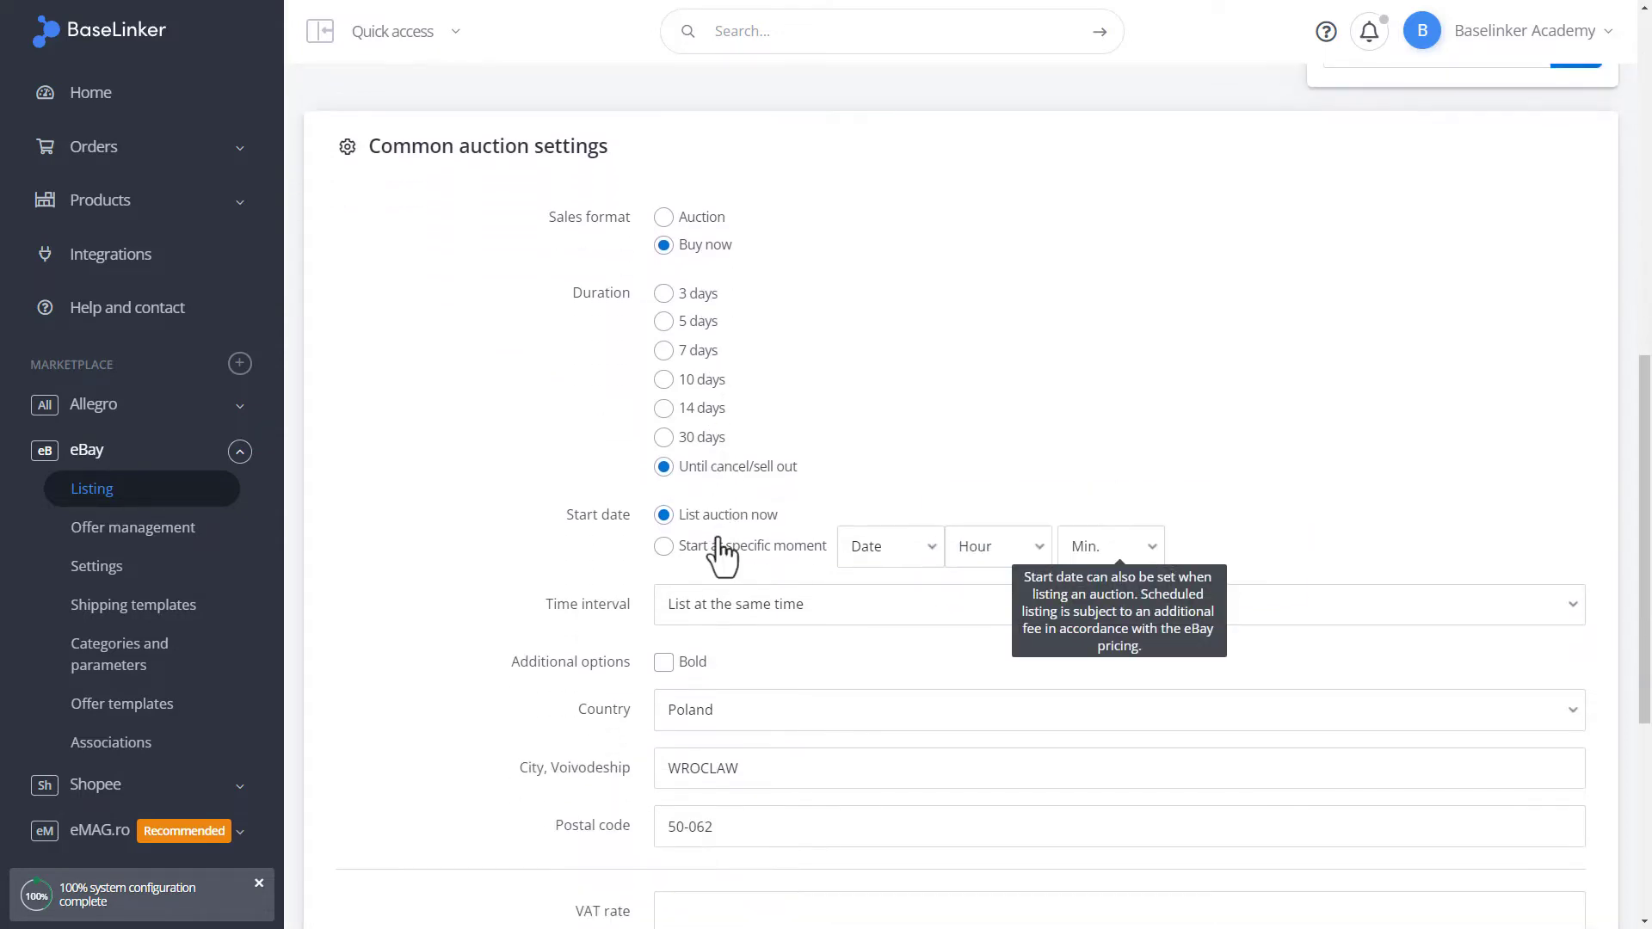
mouse_move(734, 602)
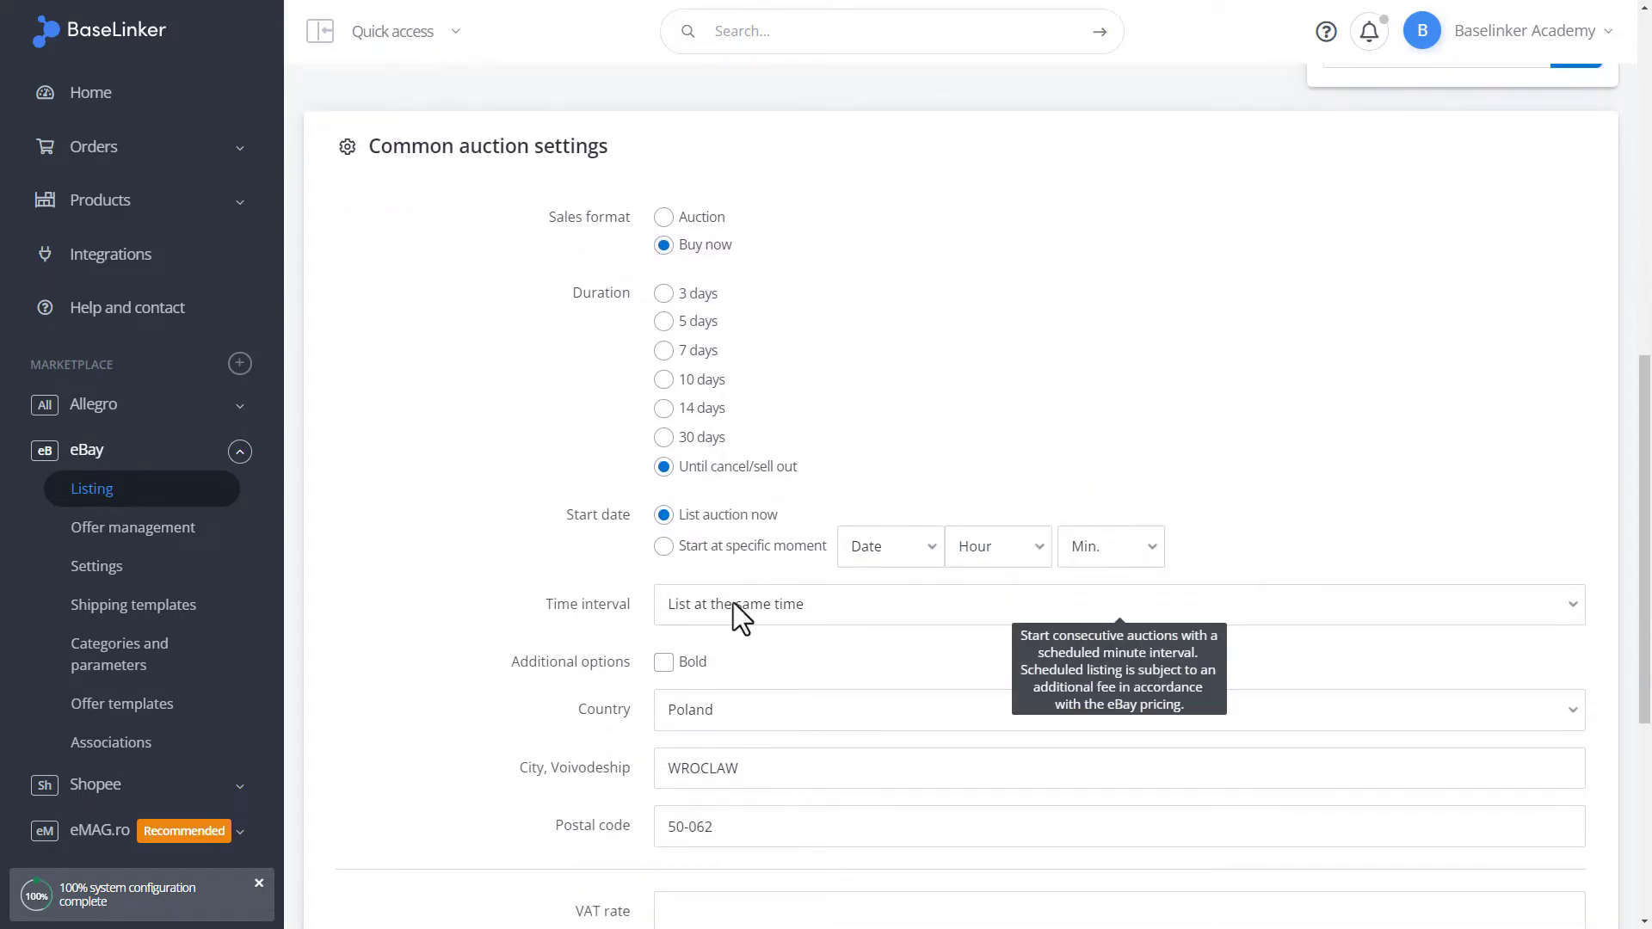
scroll(733, 603, "down", 1)
scroll(734, 602, "down", 1)
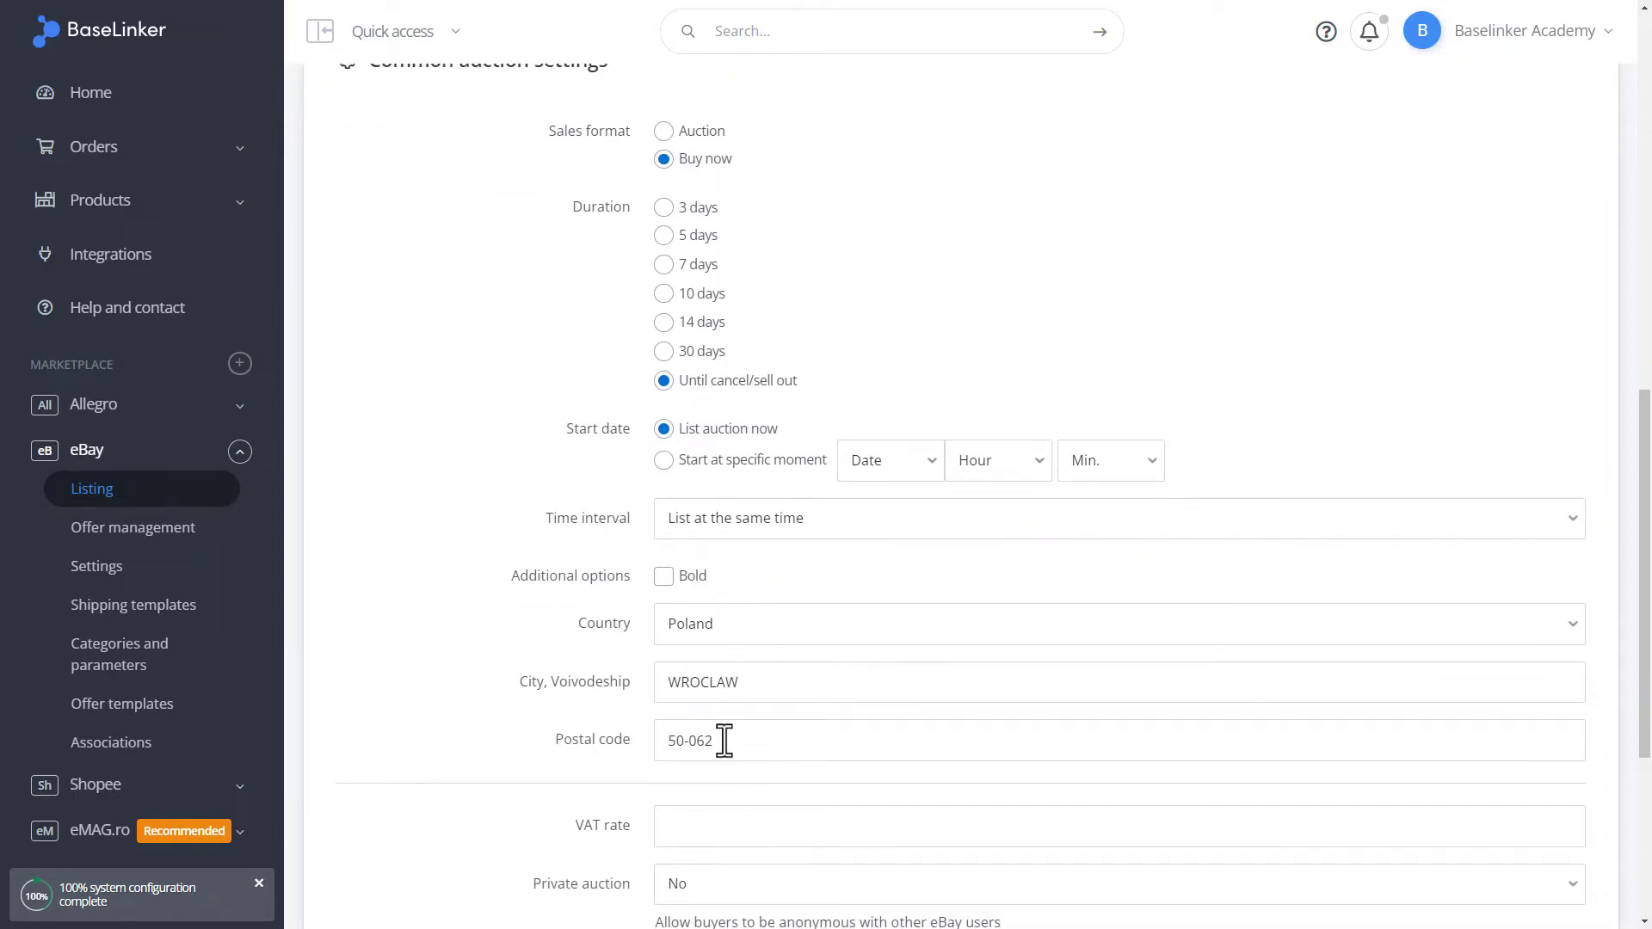
scroll(723, 740, "down", 2)
mouse_move(748, 652)
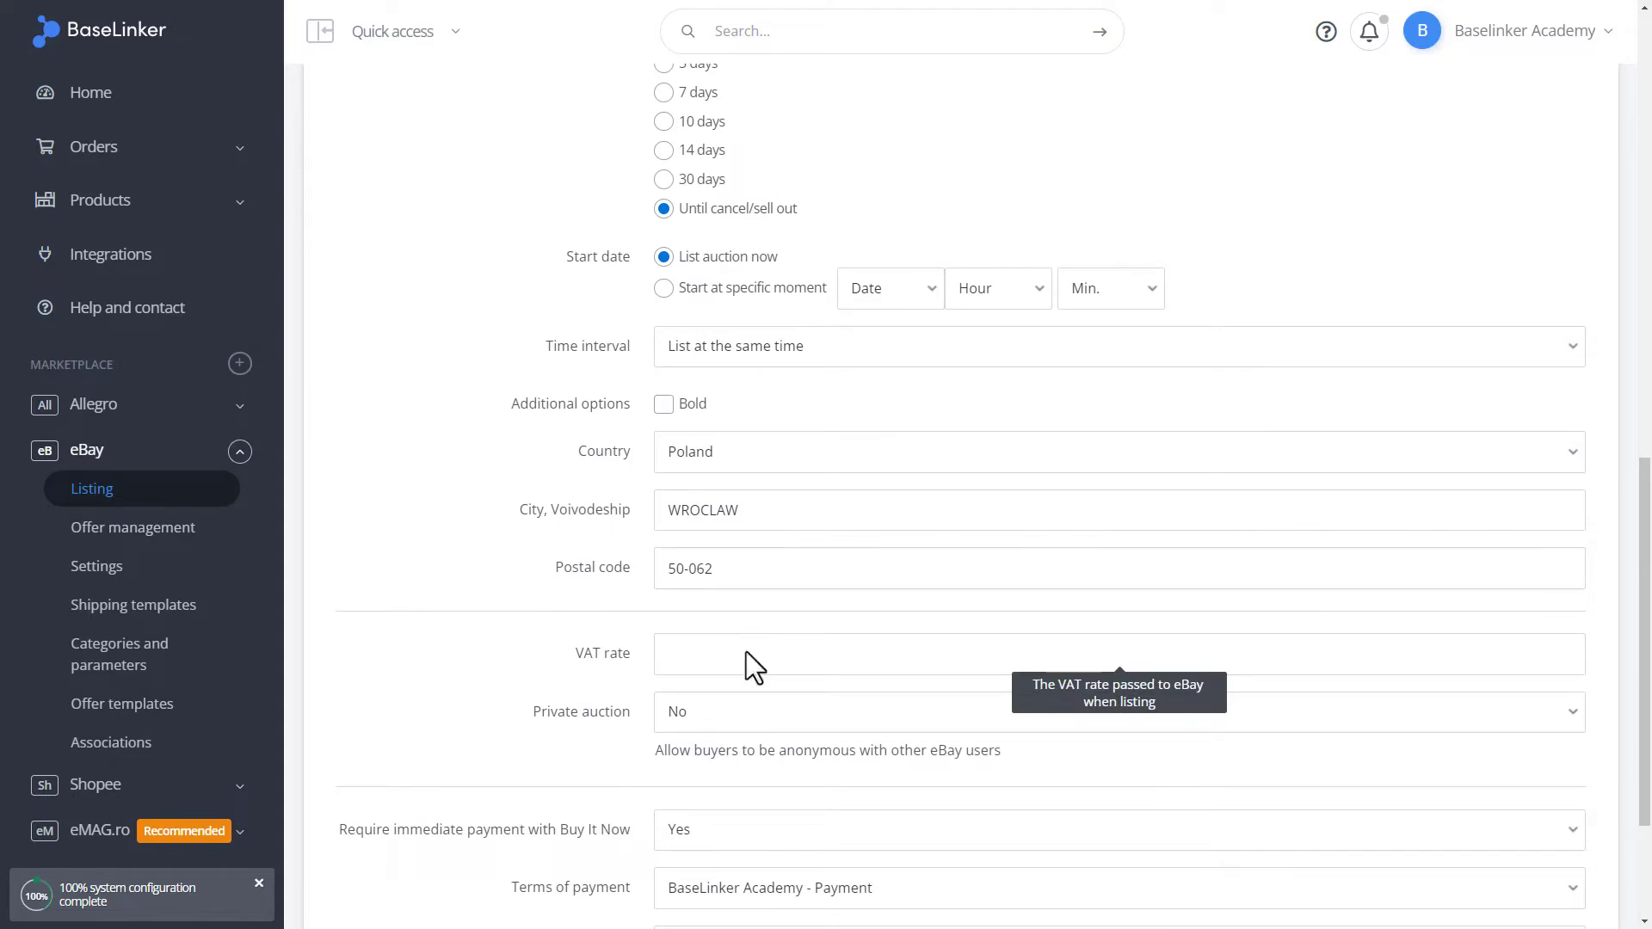
scroll(730, 705, "down", 1)
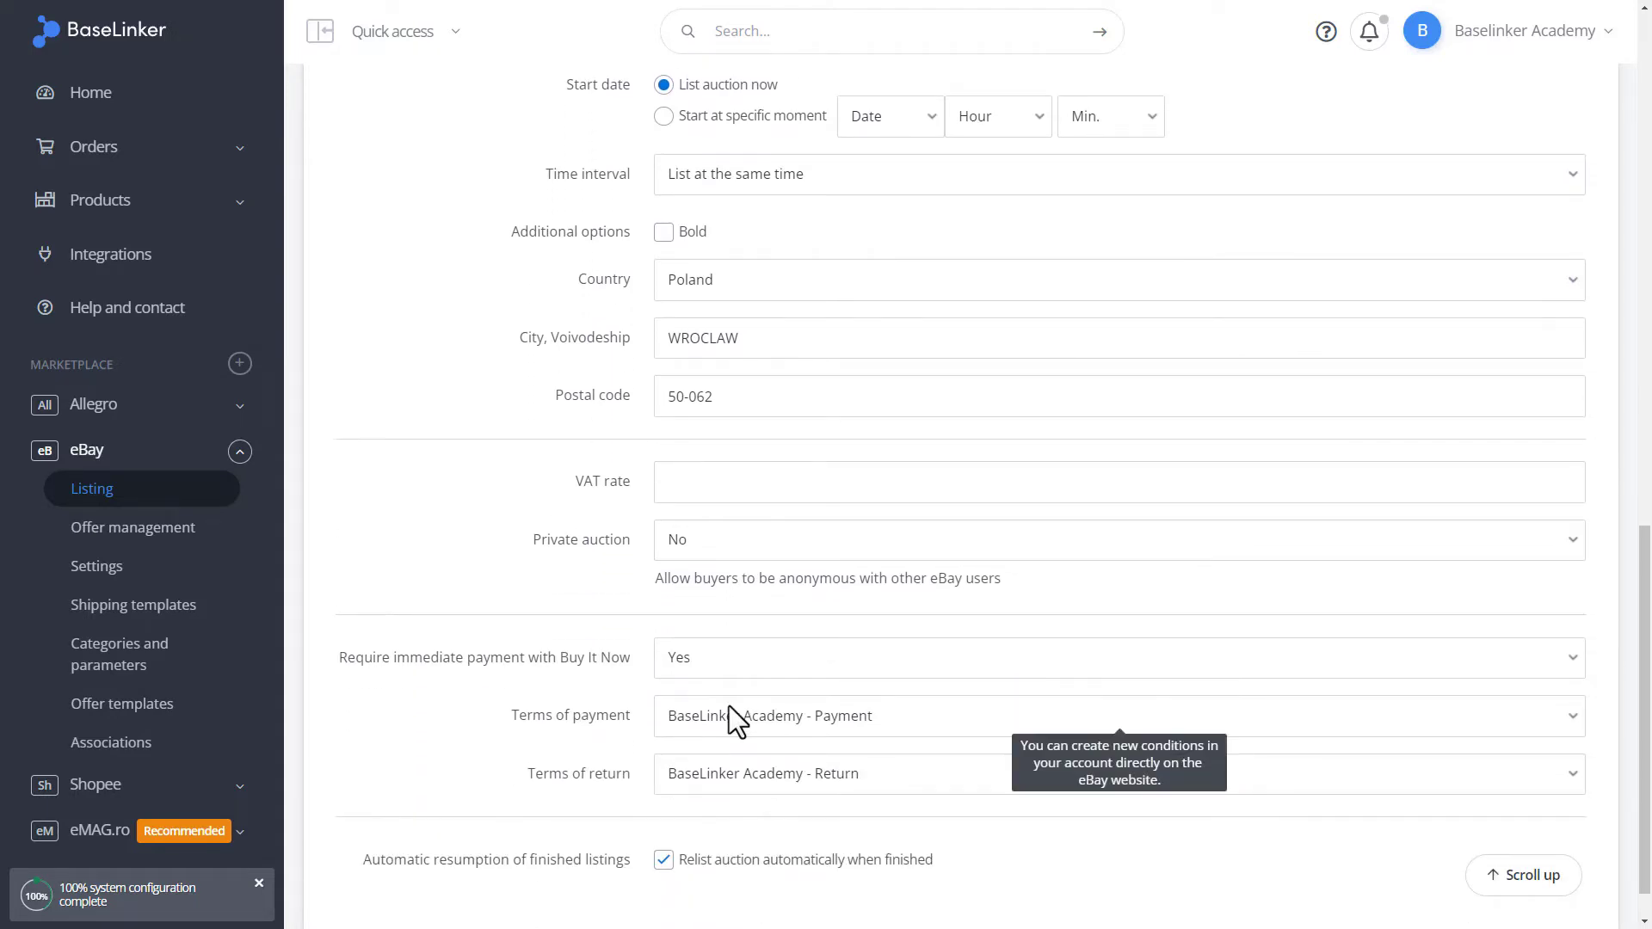
left_click(850, 668)
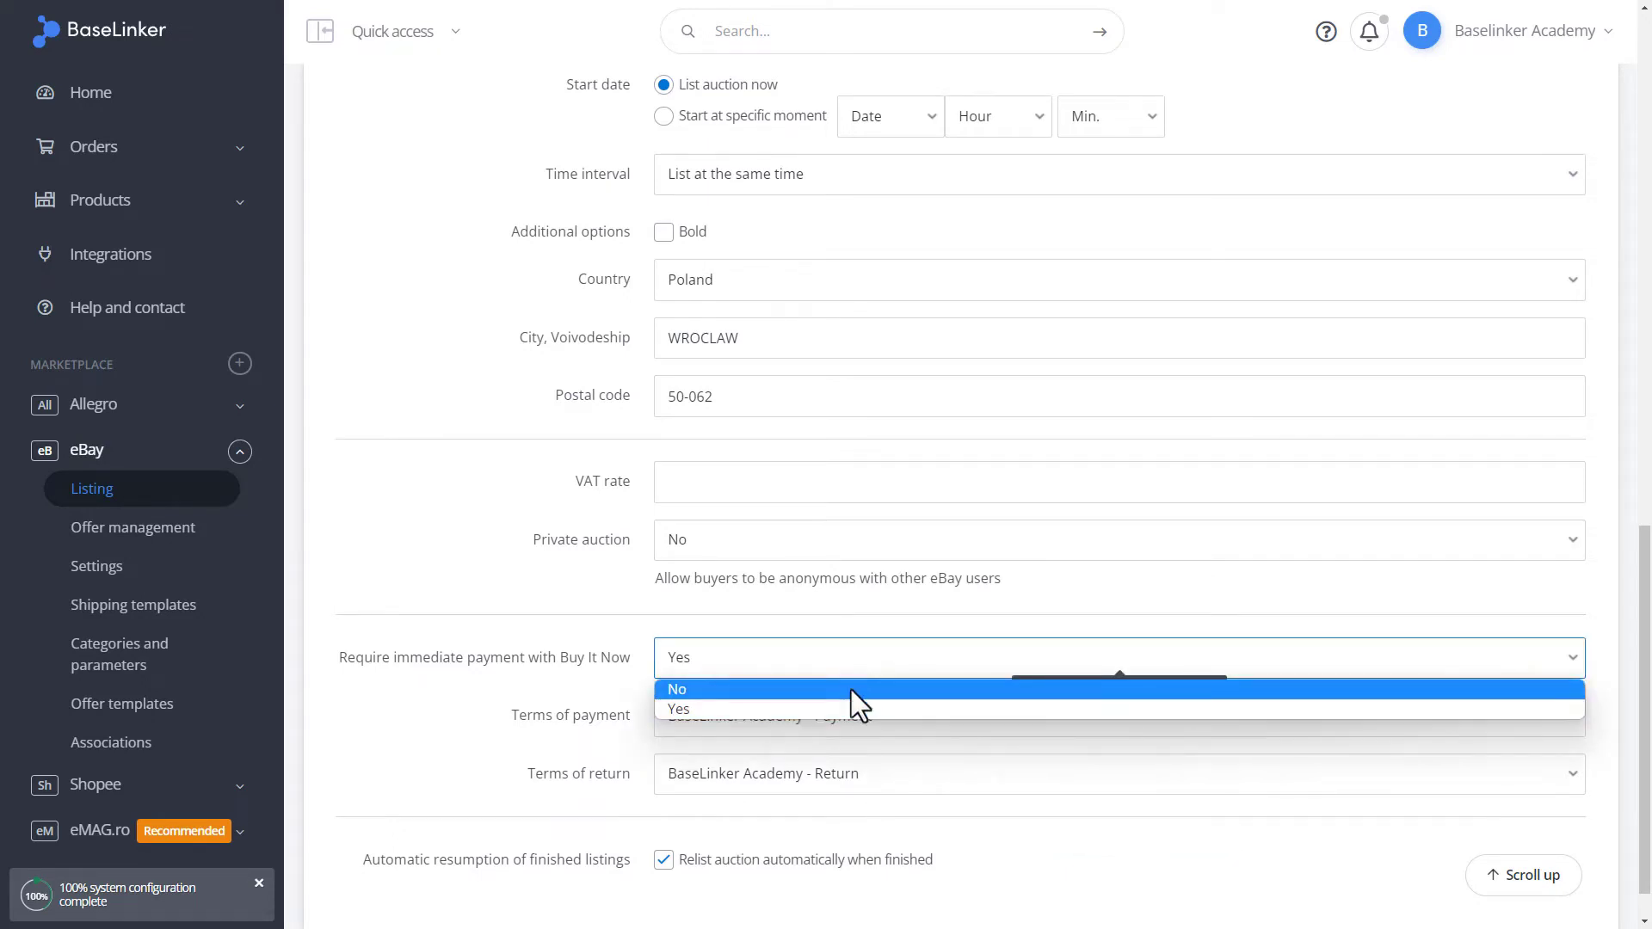
left_click(850, 706)
left_click(850, 706)
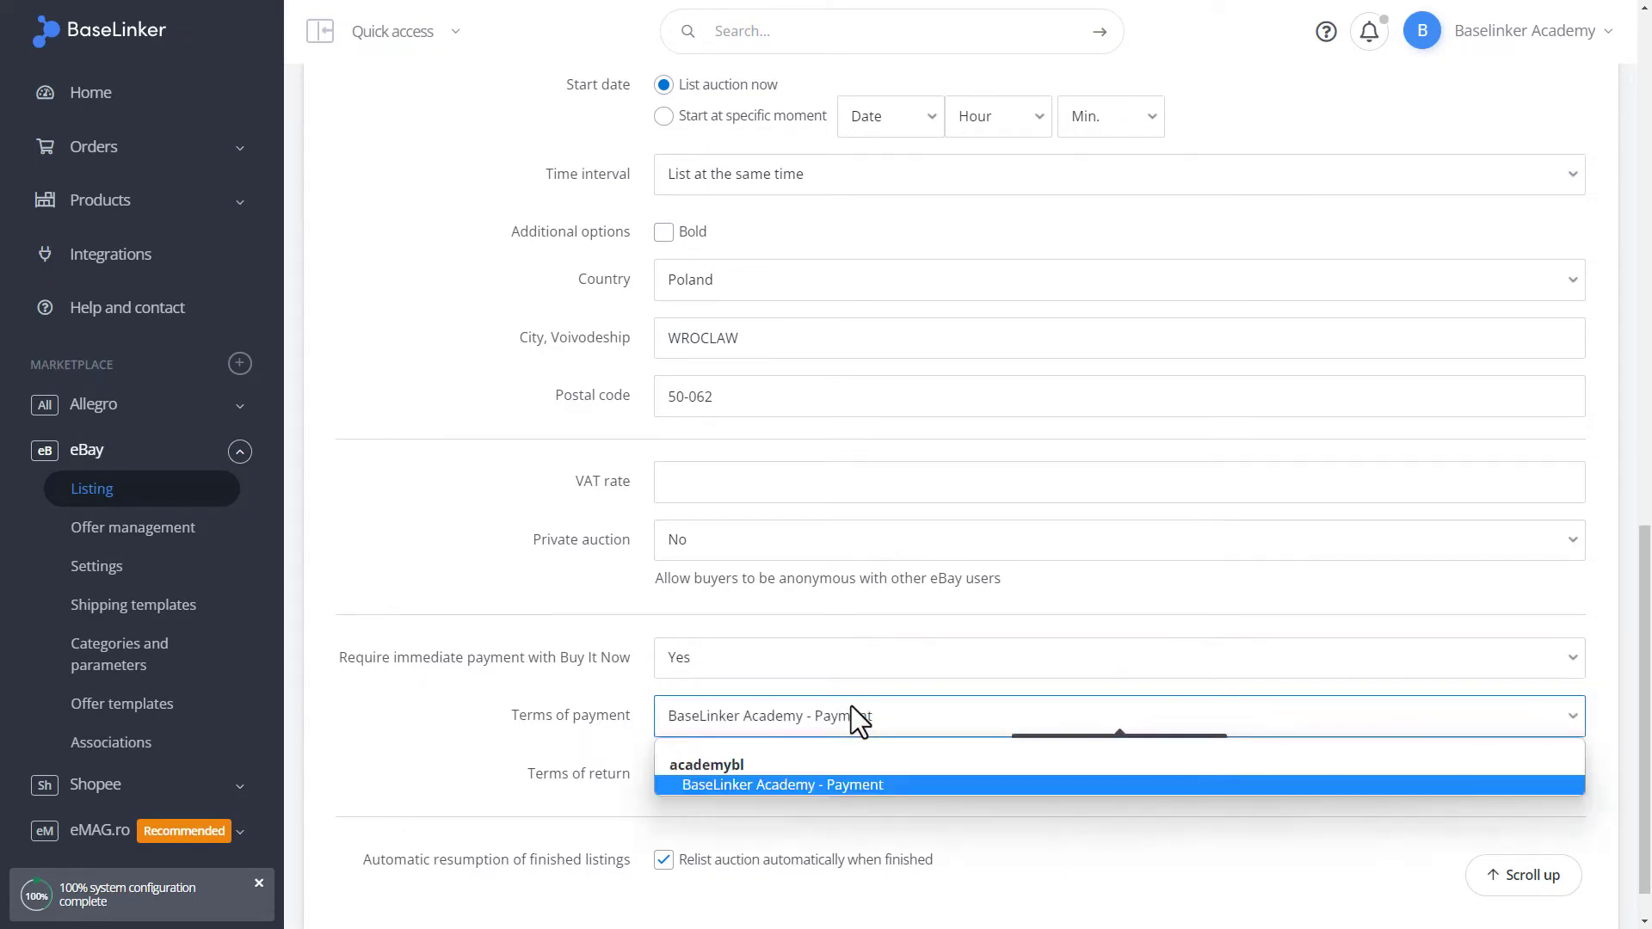
key("Up")
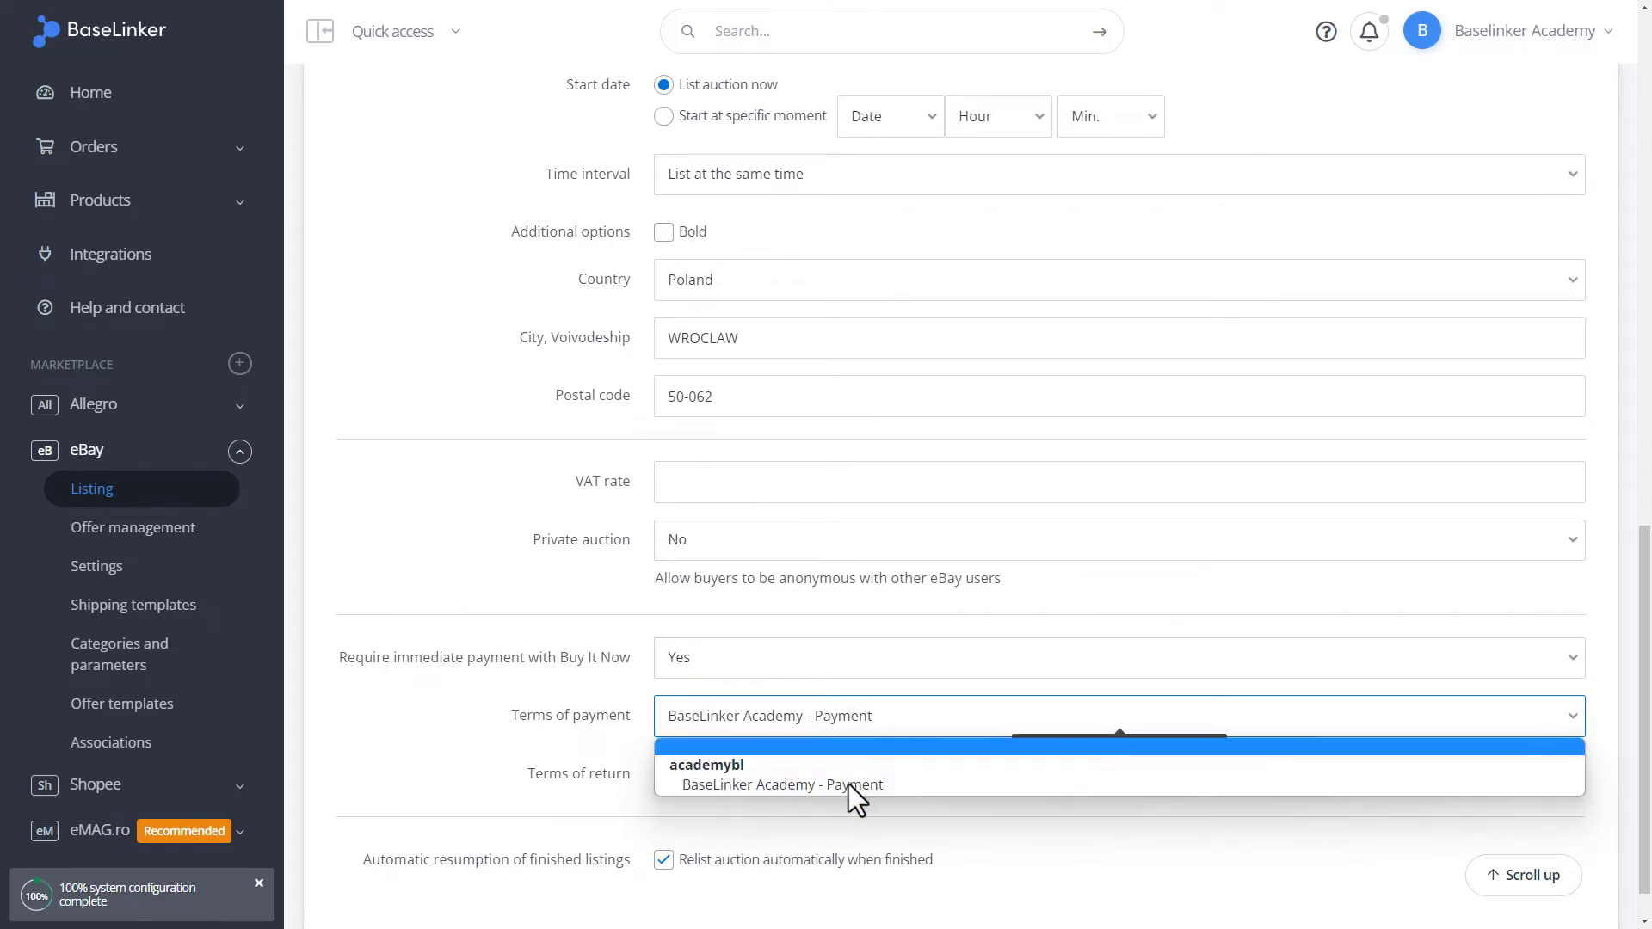
left_click(848, 783)
left_click(850, 779)
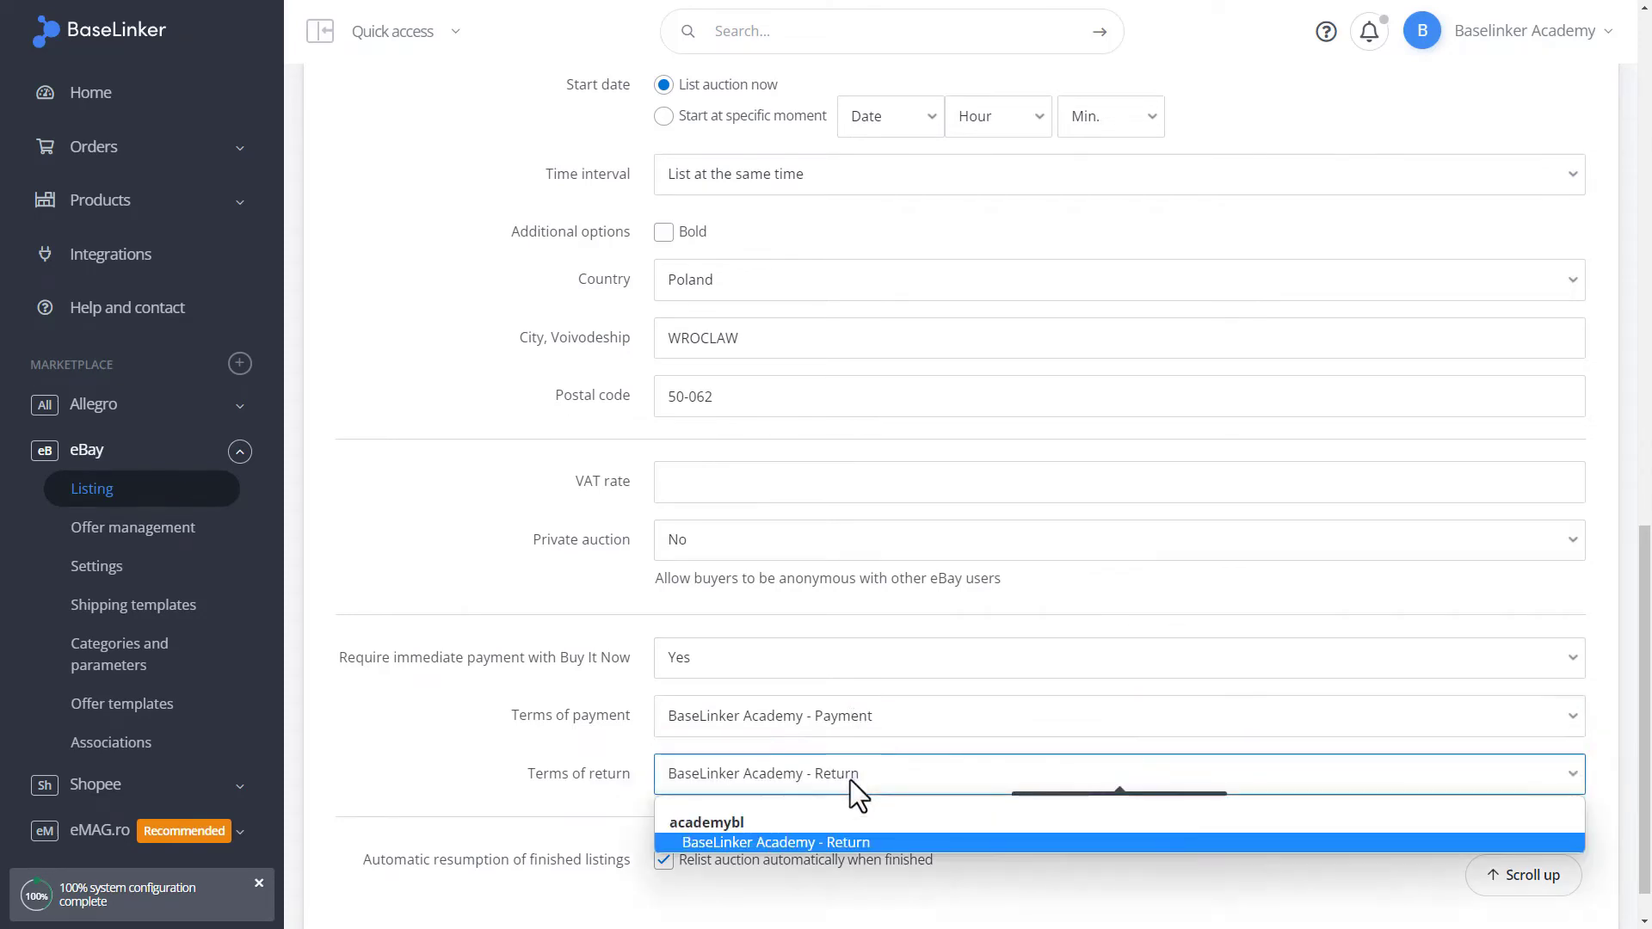
key("Up")
left_click(835, 838)
left_click(859, 813)
mouse_move(674, 860)
scroll(876, 822, "down", 2)
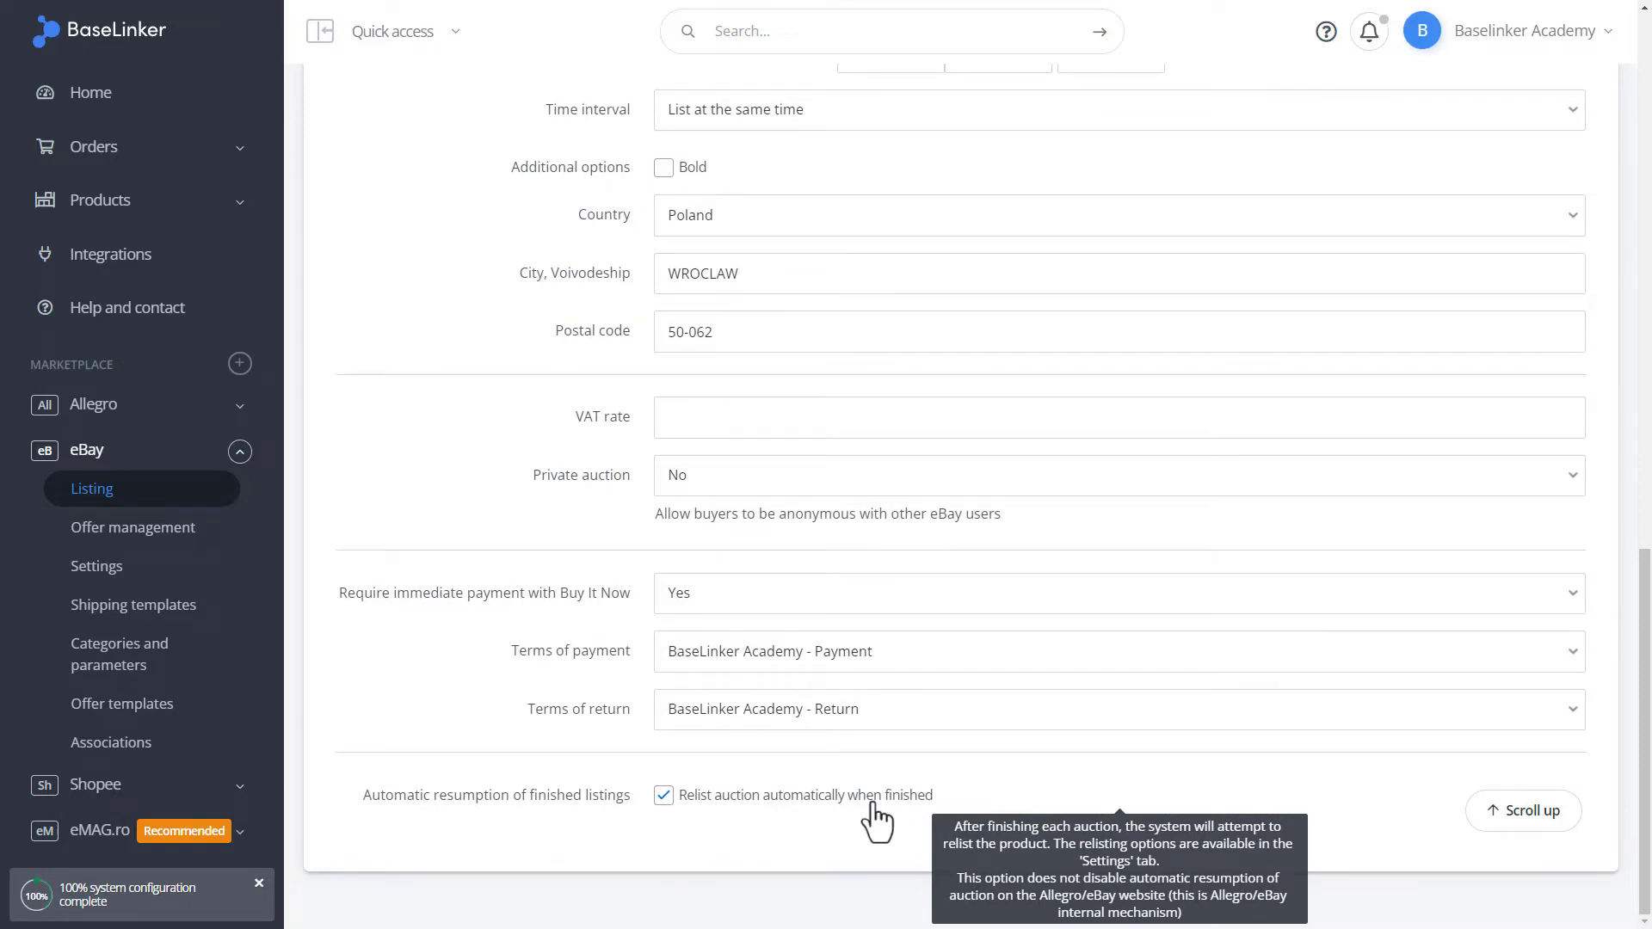
left_click(665, 800)
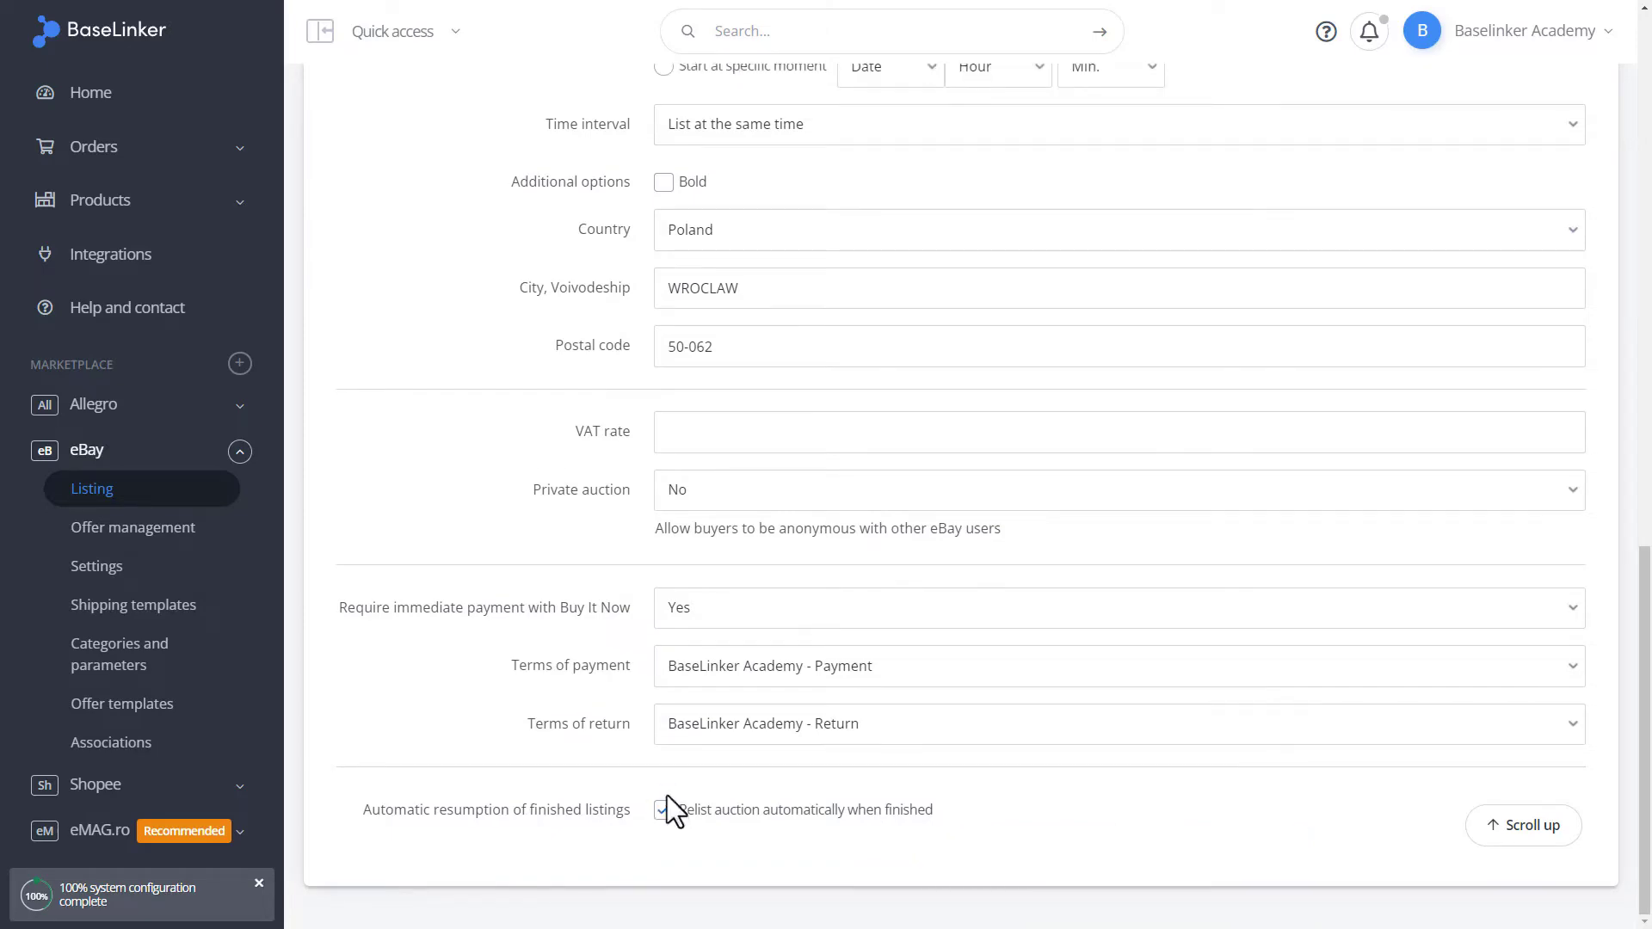
left_click(1495, 821)
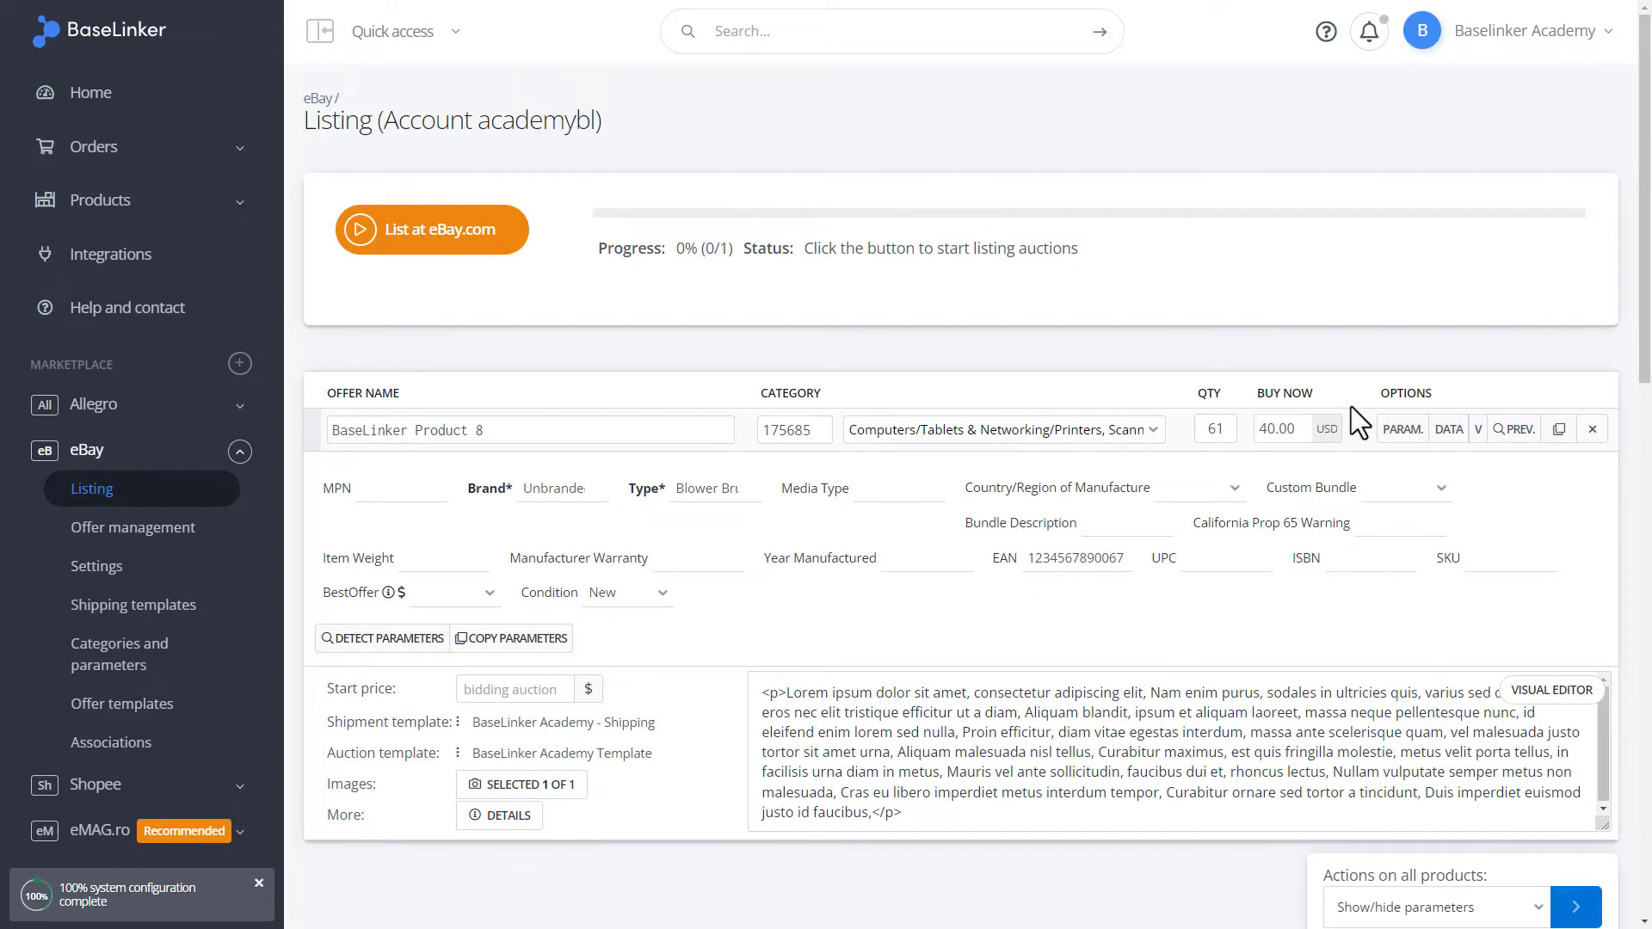
Append "test" to the offer name so it reads "BaseLinker Product 8 test"
left_click(711, 430)
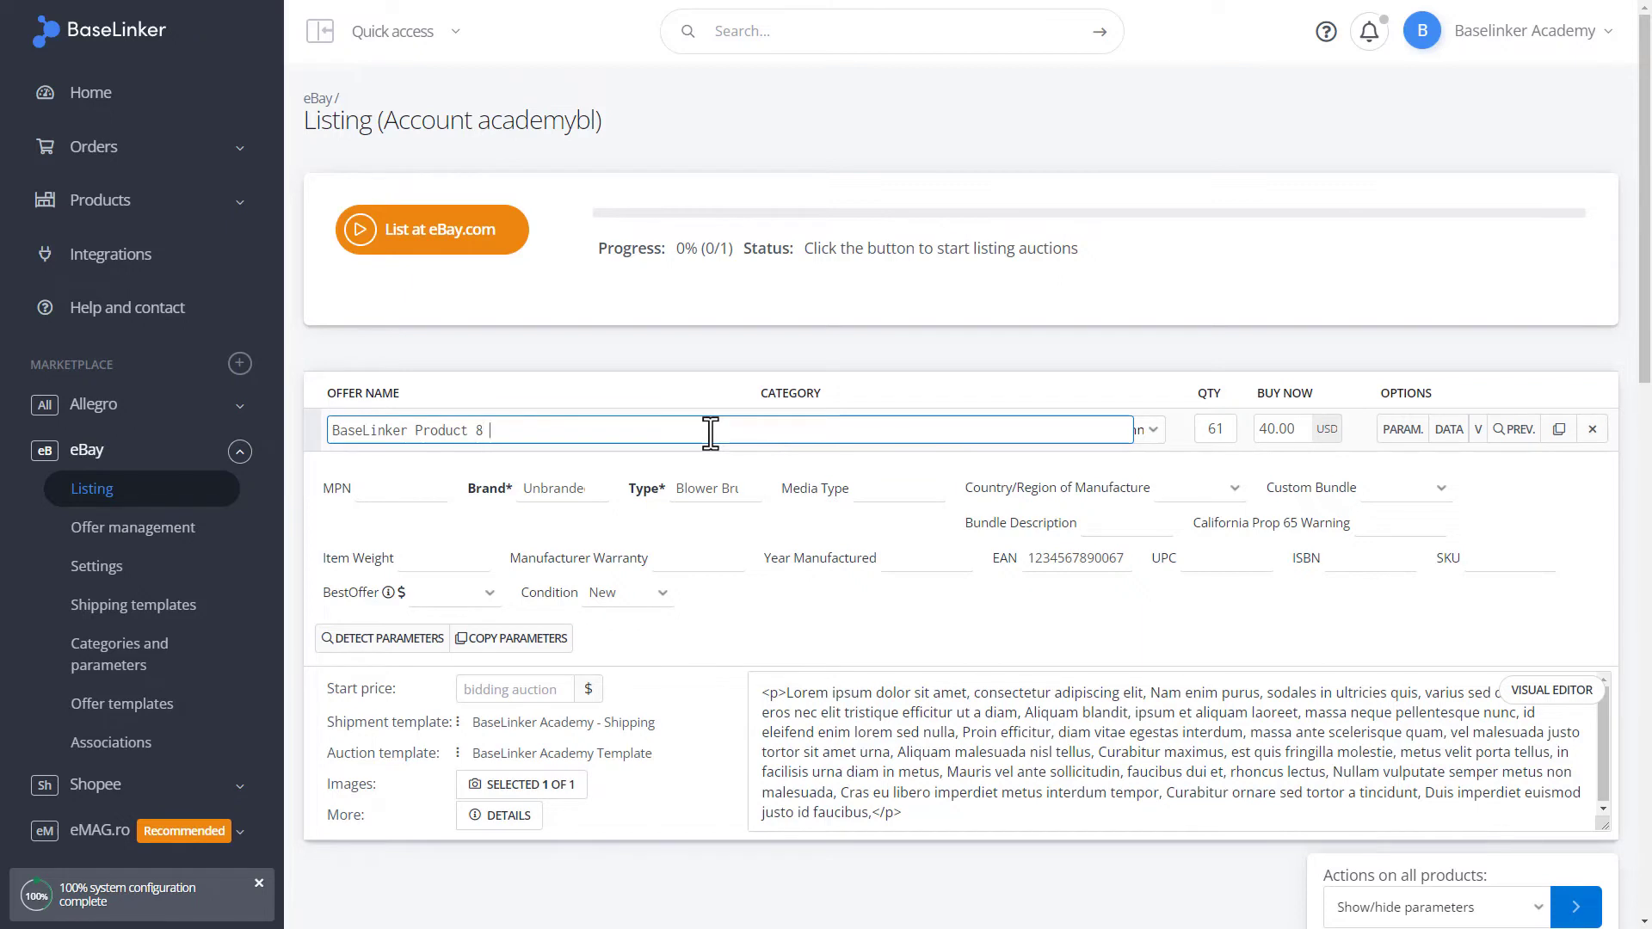
type("test")
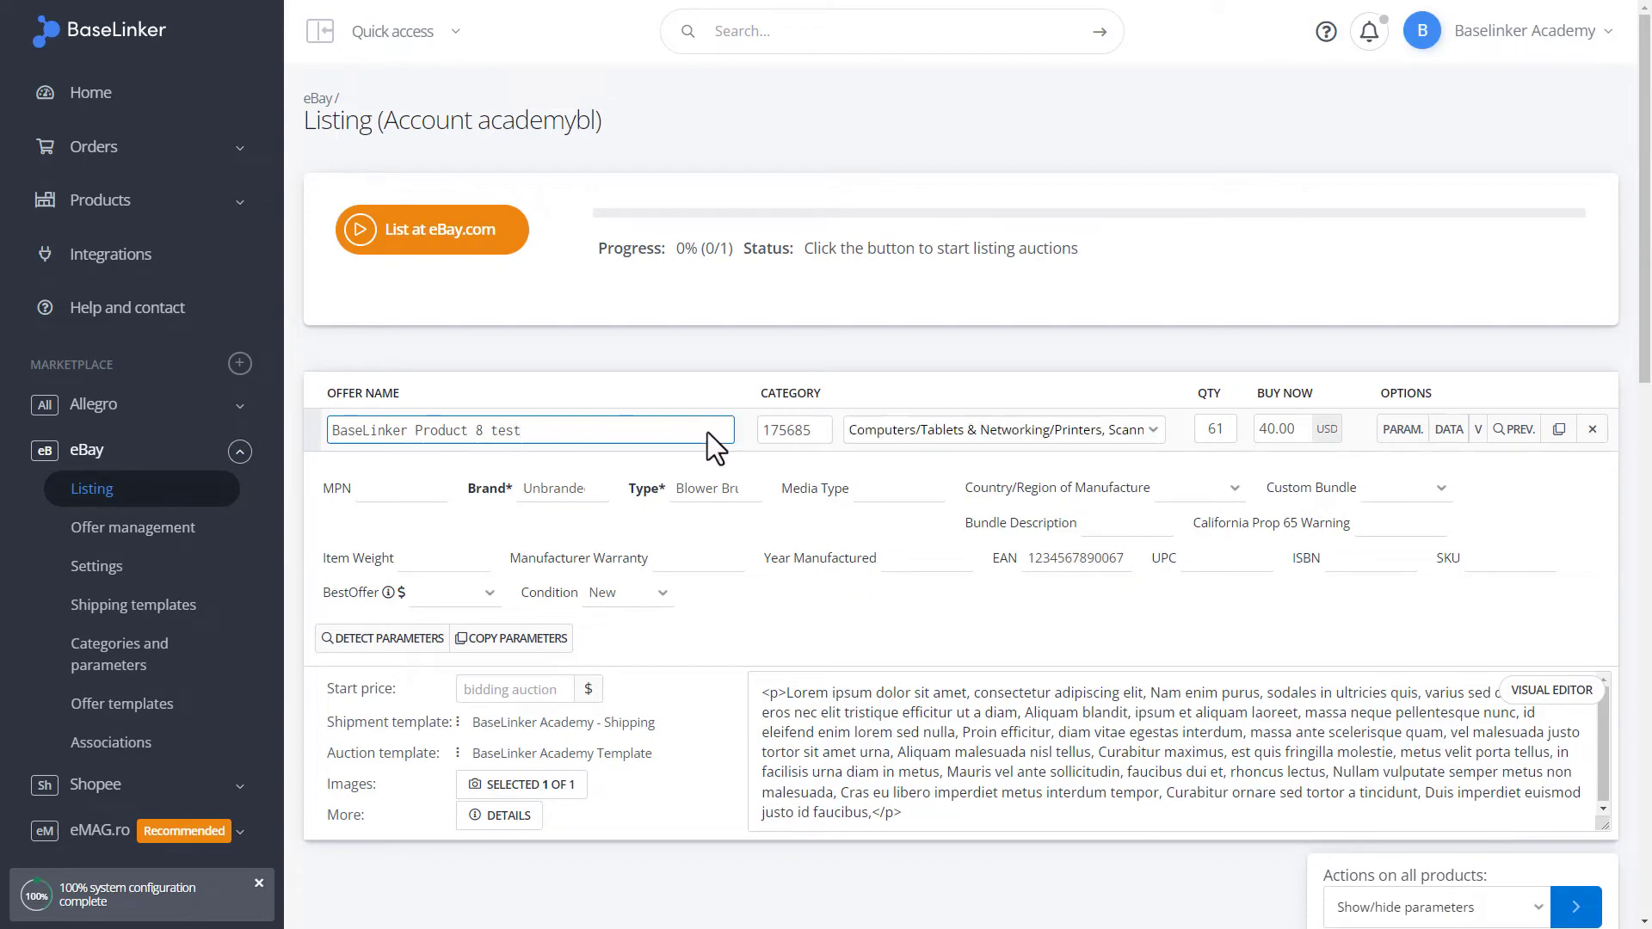
Choose "Change the BuyNow price" under Actions on all products
left_click(1158, 810)
scroll(1158, 811, "down", 1)
scroll(1159, 811, "down", 1)
left_click(1361, 745)
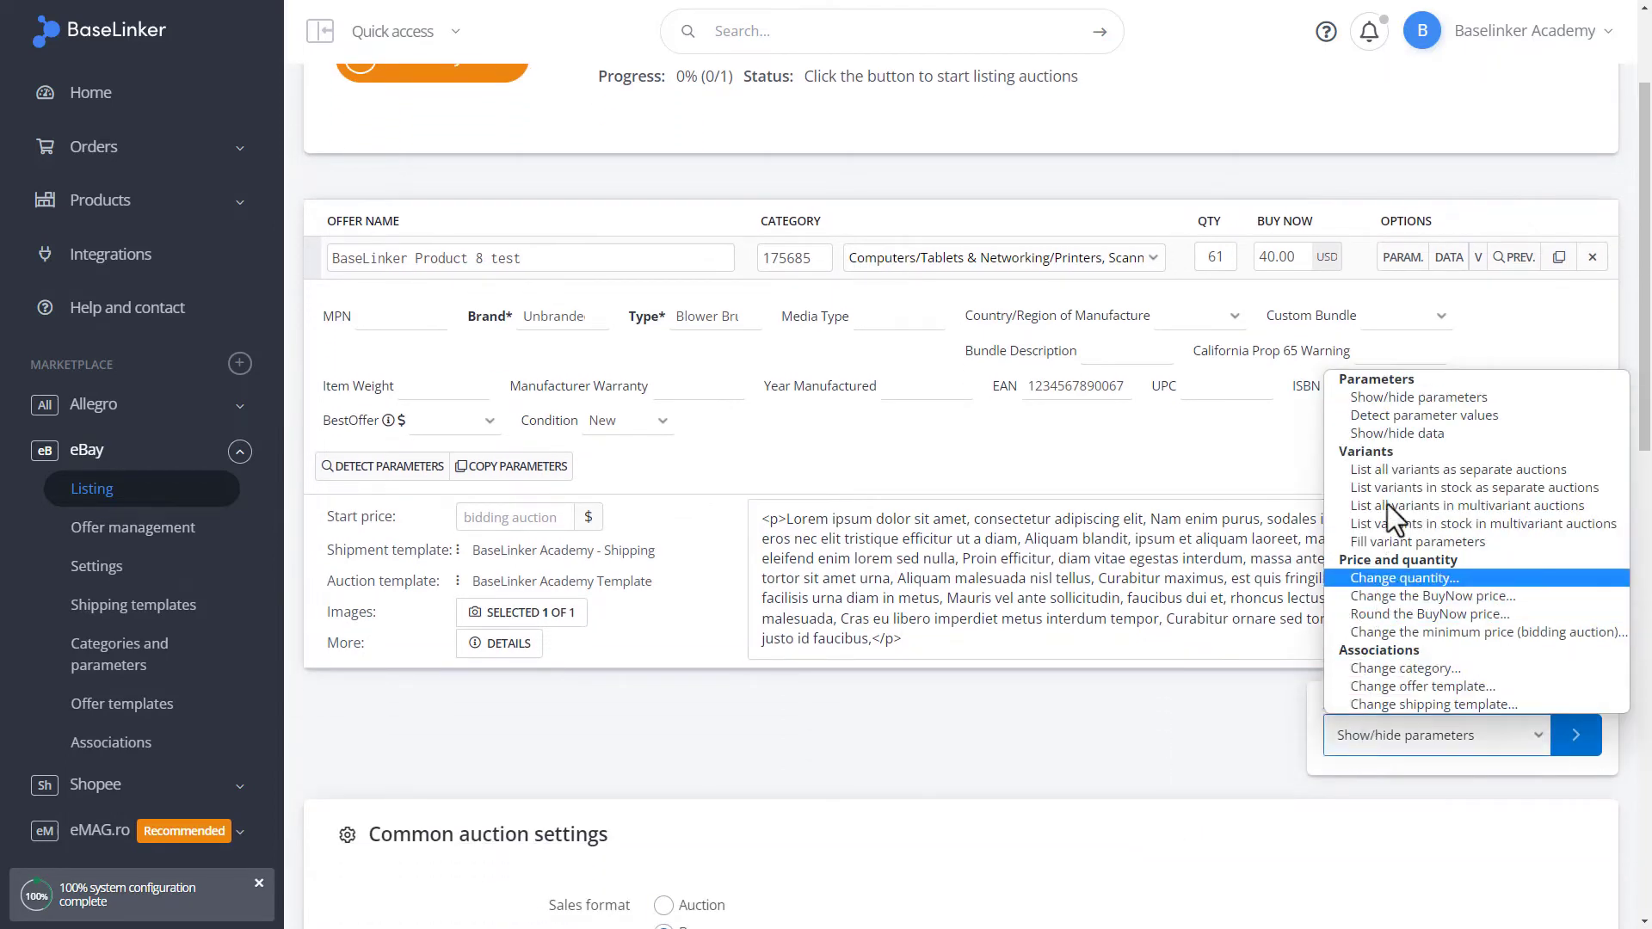
key("Up")
key("Down")
key("Down")
key("Down")
key("Down")
key("Down")
key("Down")
key("Down")
key("Down")
key("Down")
key("Down")
key("Down")
key("Down")
key("Down")
key("Up")
key("Up")
key("Up")
key("Up")
key("Up")
key("Up")
key("Up")
key("Up")
key("Up")
key("Up")
key("Up")
key("Up")
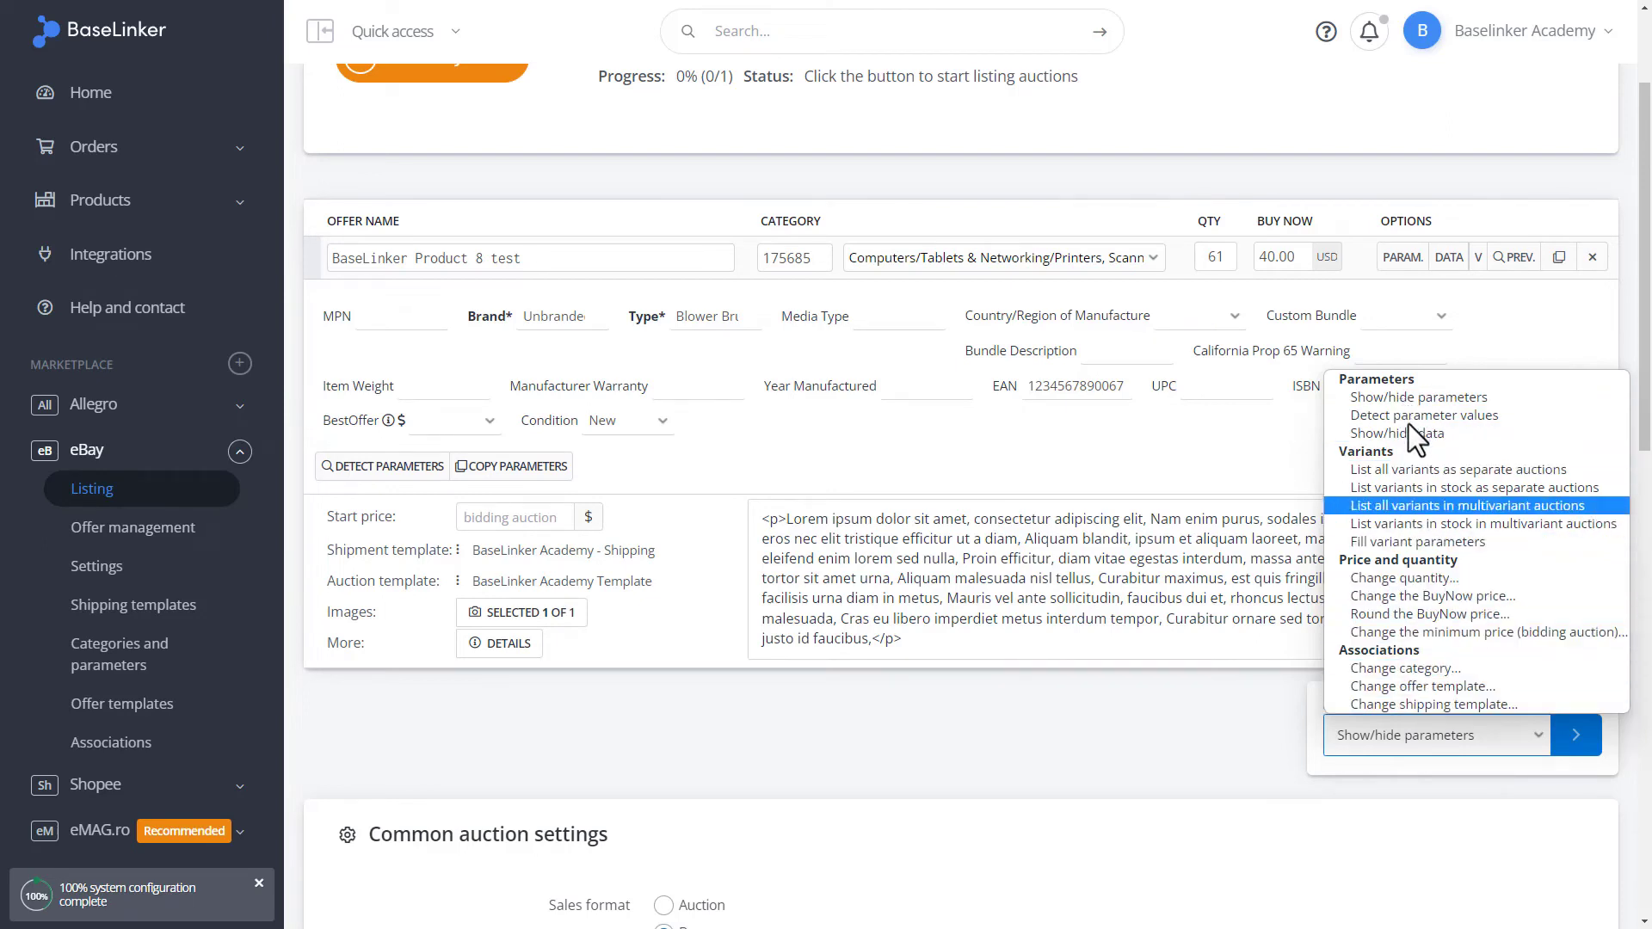
key("Up")
key("Down")
key("Down")
key("Down")
key("Down")
key("Down")
key("Down")
key("Down")
key("Down")
key("Down")
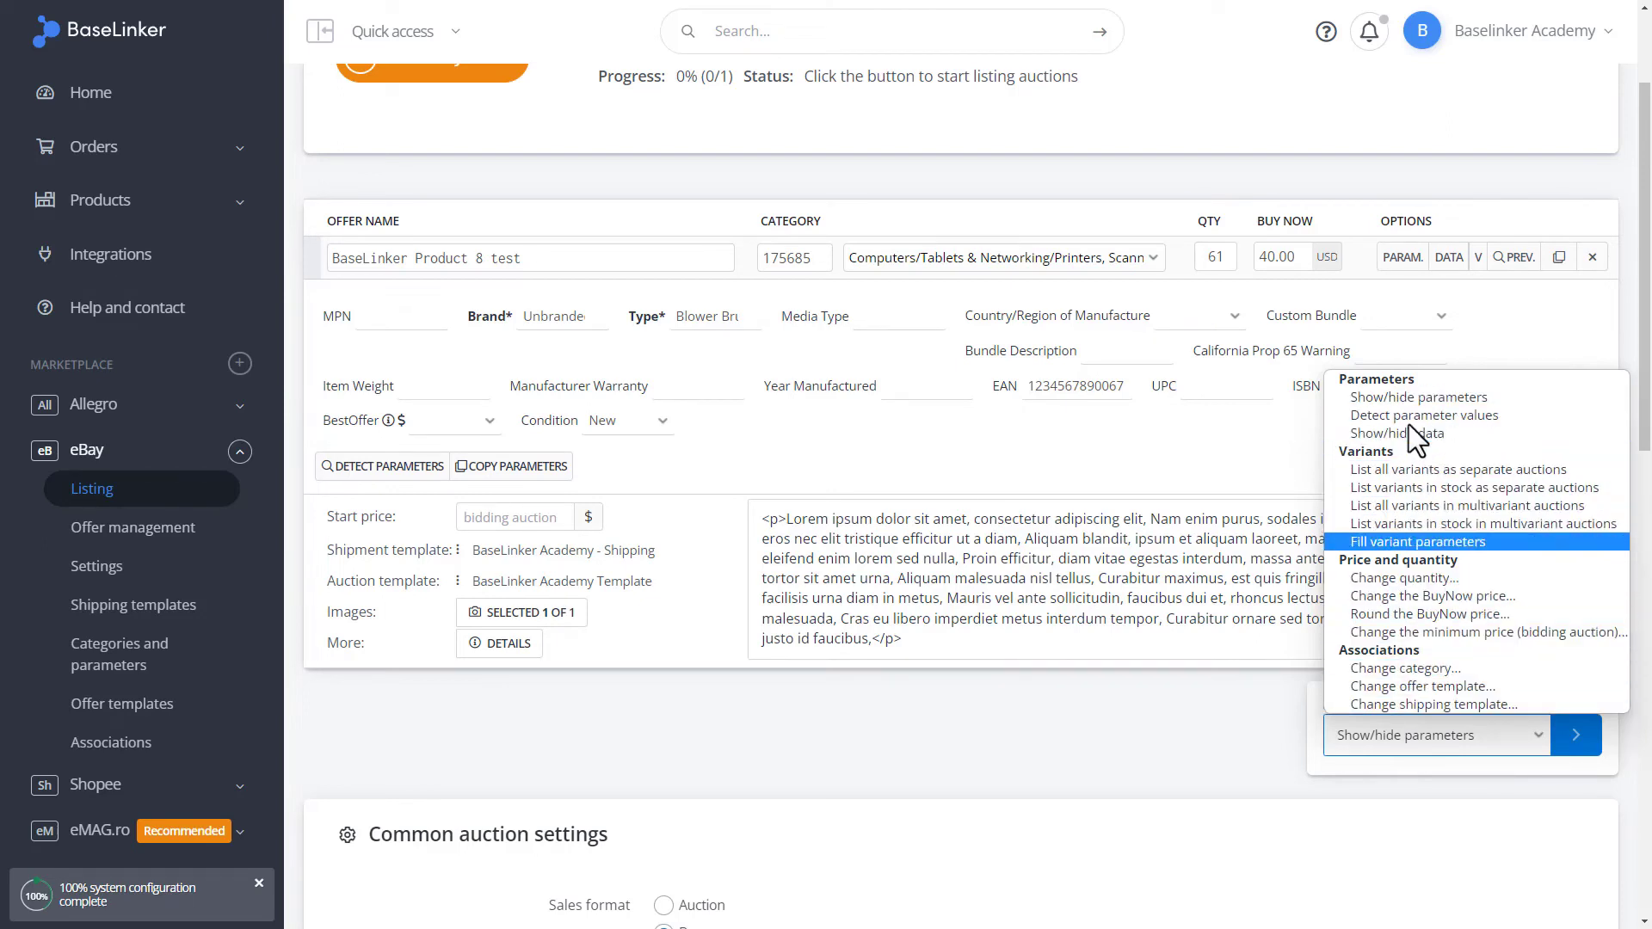
left_click(1426, 597)
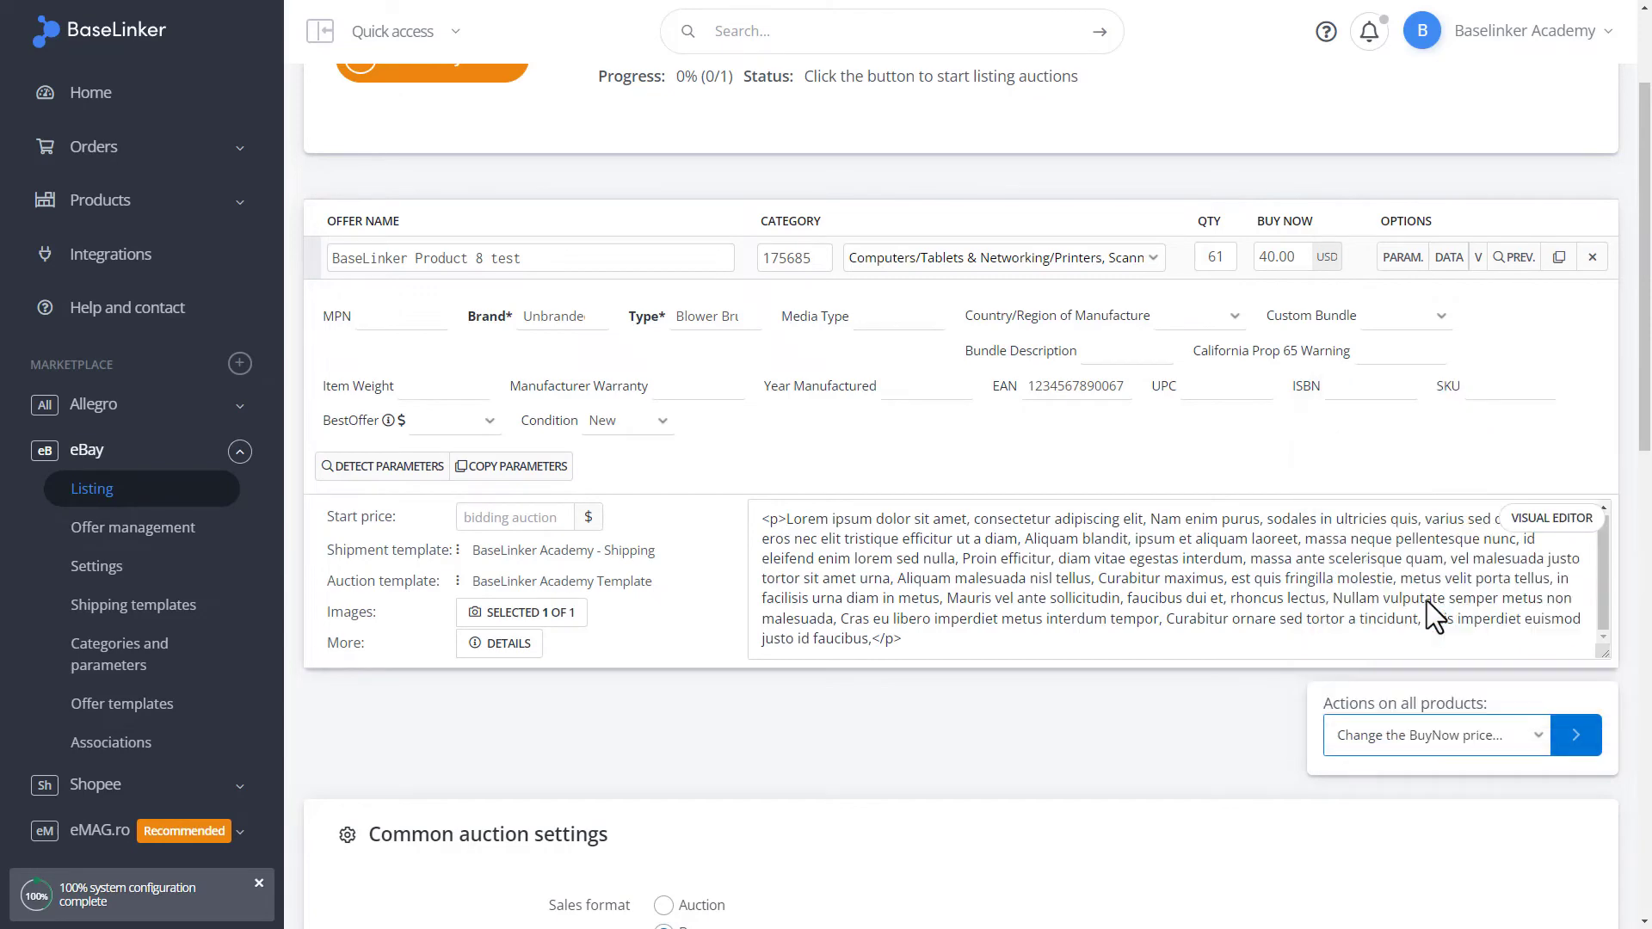
Apply a -75% change so the Buy Now price becomes 10.00 USD
left_click(1566, 736)
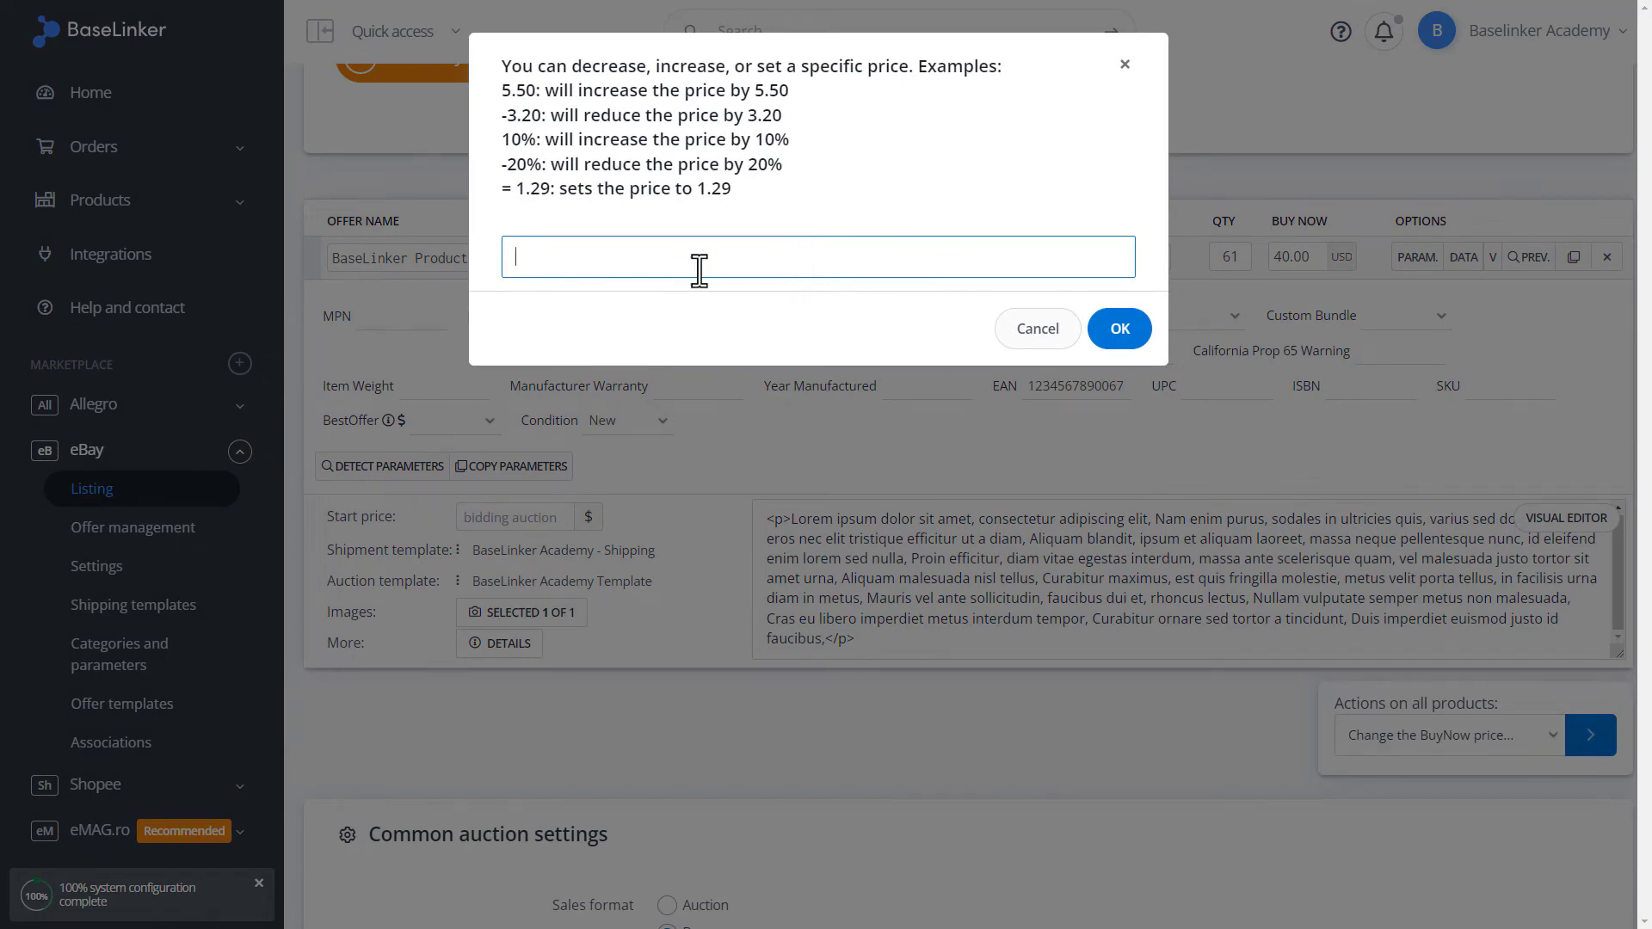
type("-75%")
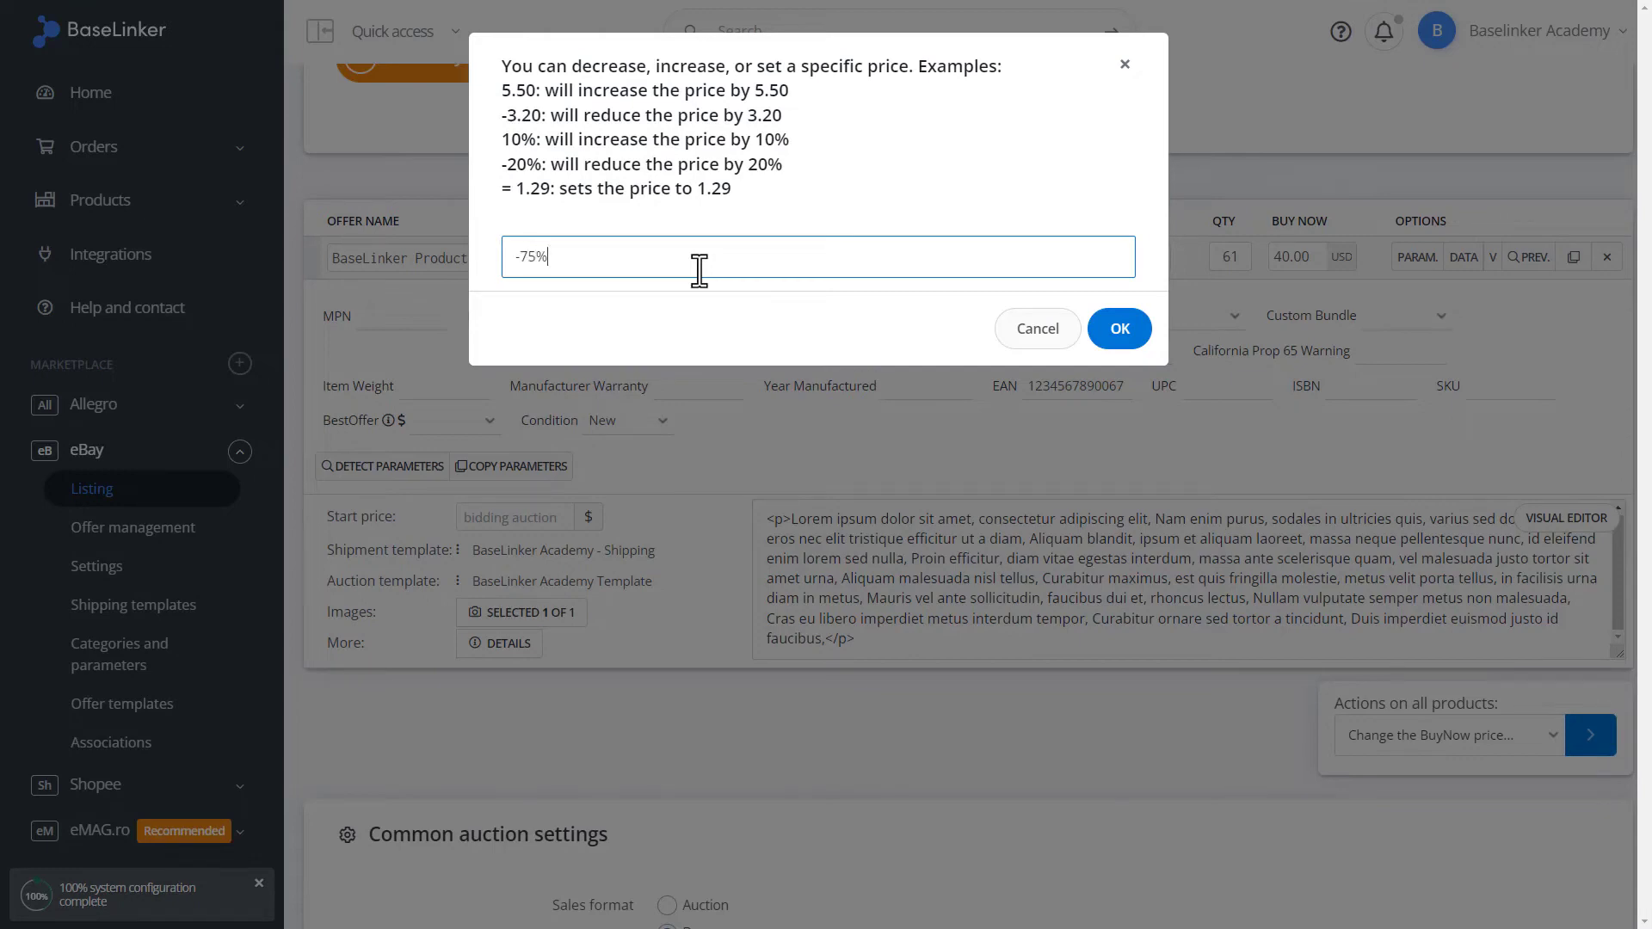
left_click(1114, 340)
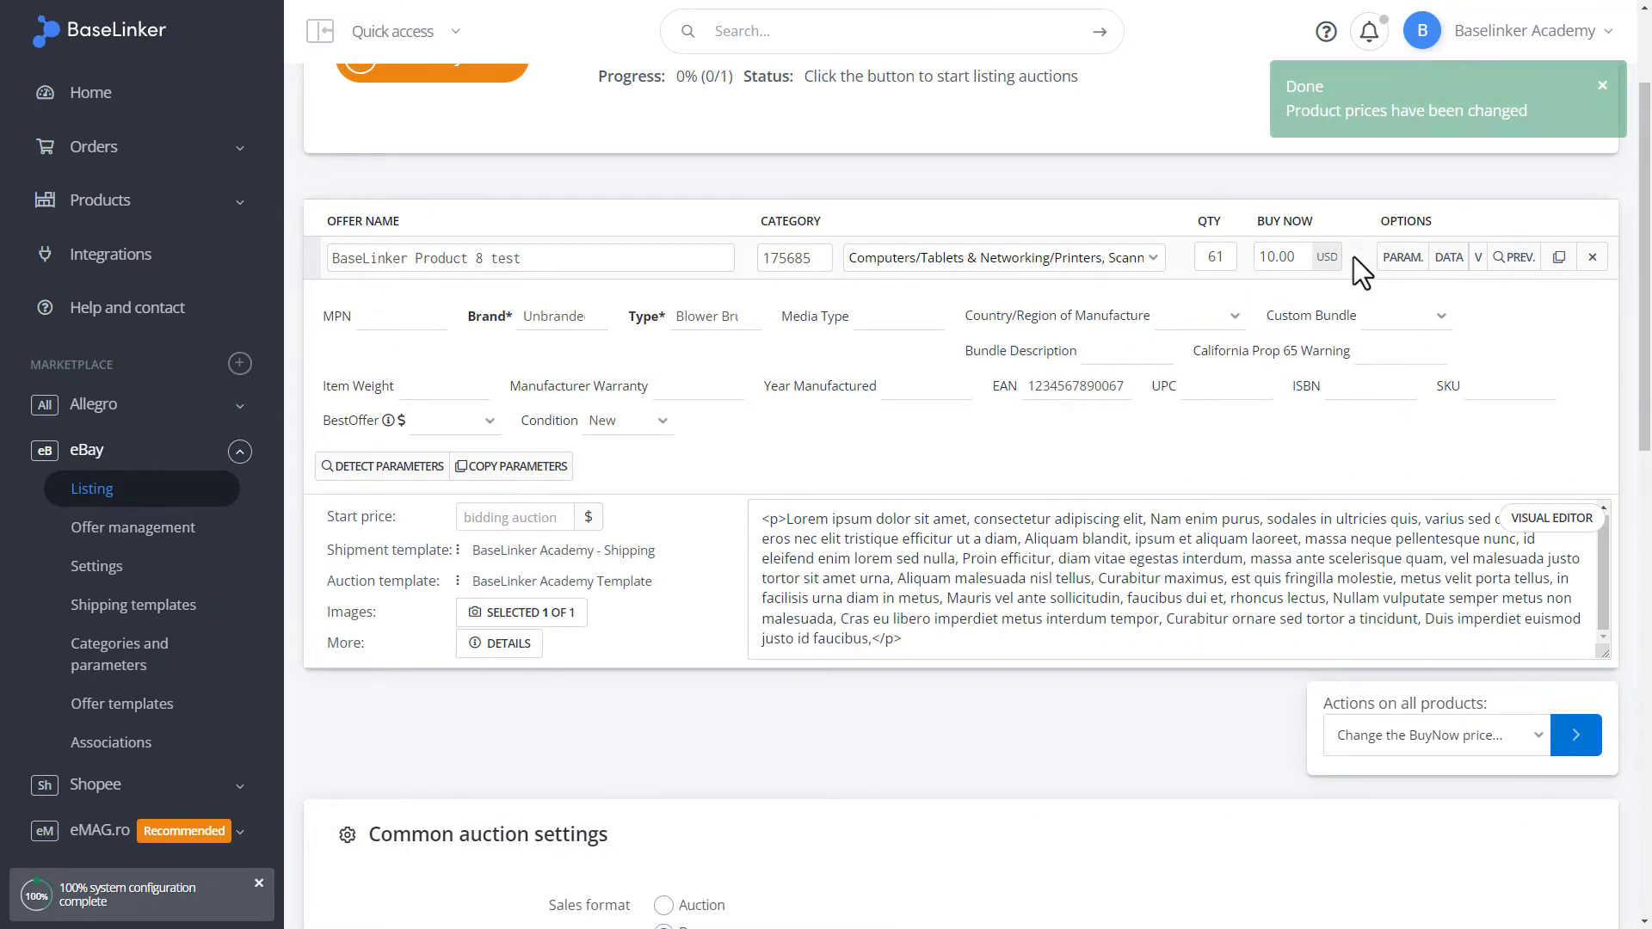
left_click(1301, 257)
left_click_drag(1301, 258, 1259, 260)
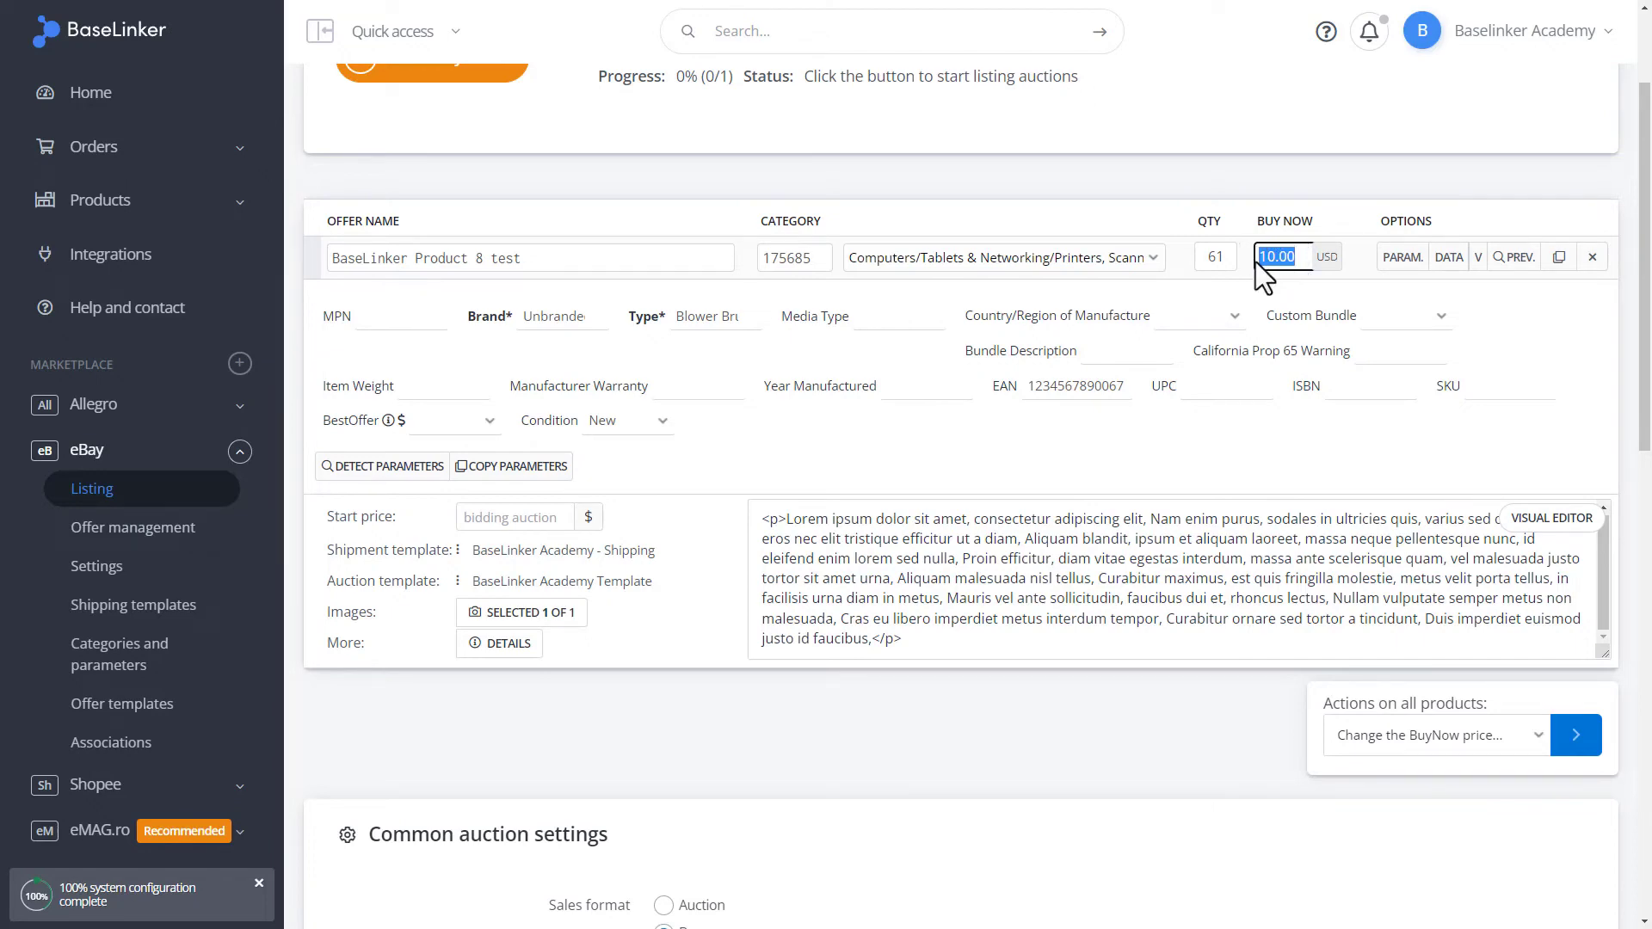
left_click(1356, 258)
Collapse the PARAM. and DATA sections and list the offer at eBay.com
scroll(1356, 258, "up", 2)
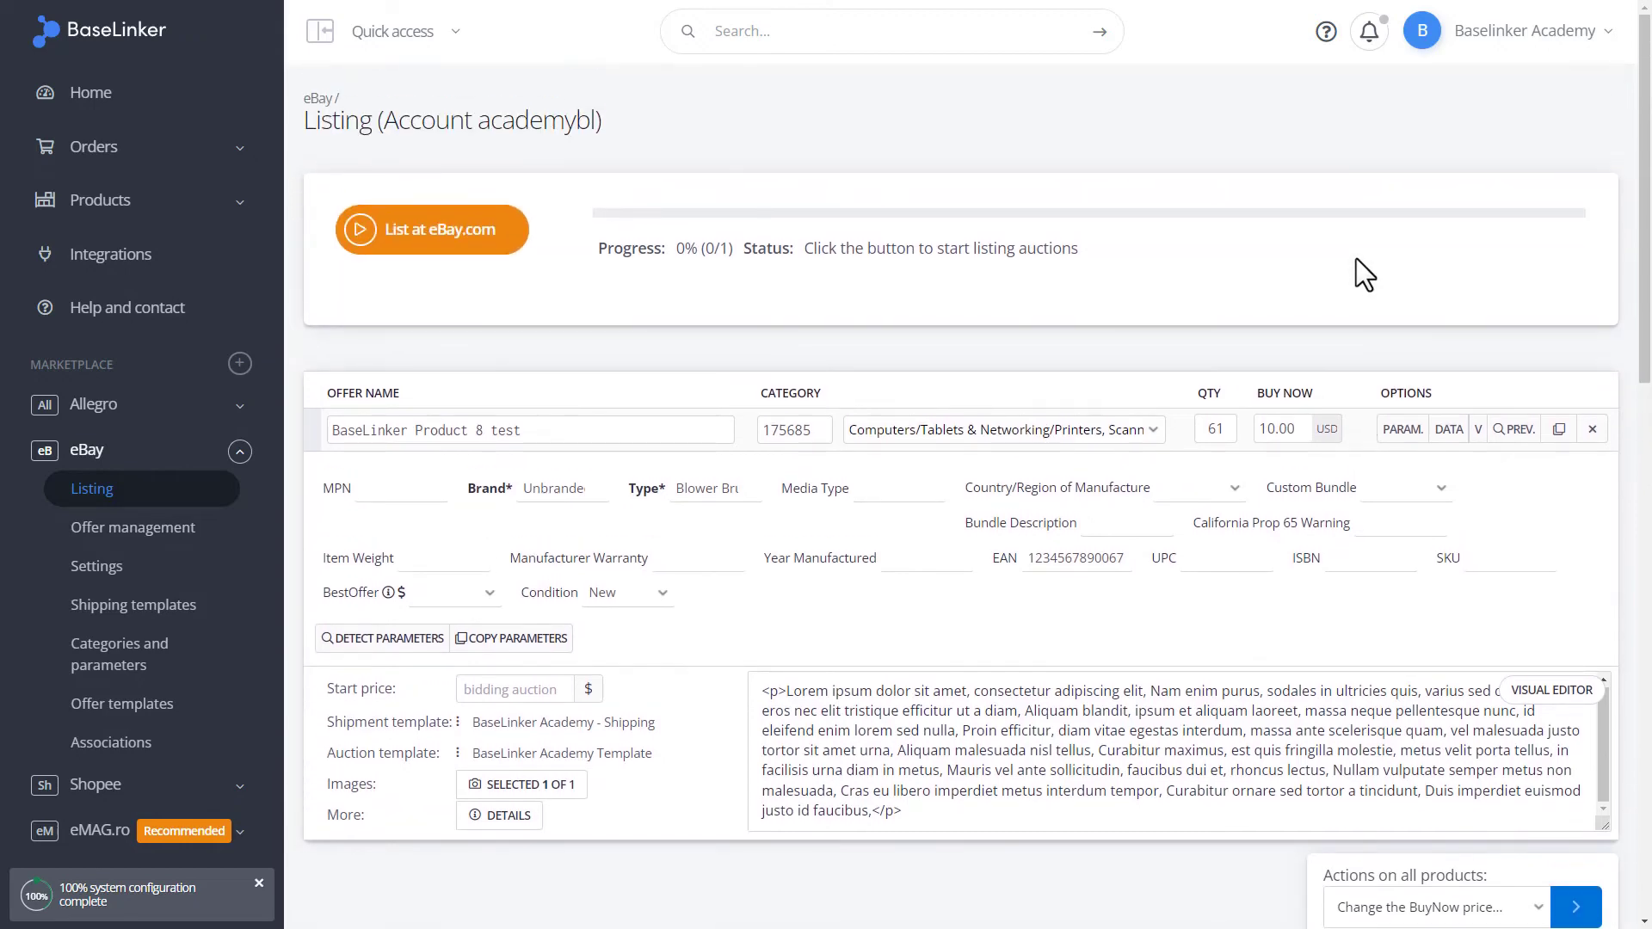
left_click(379, 247)
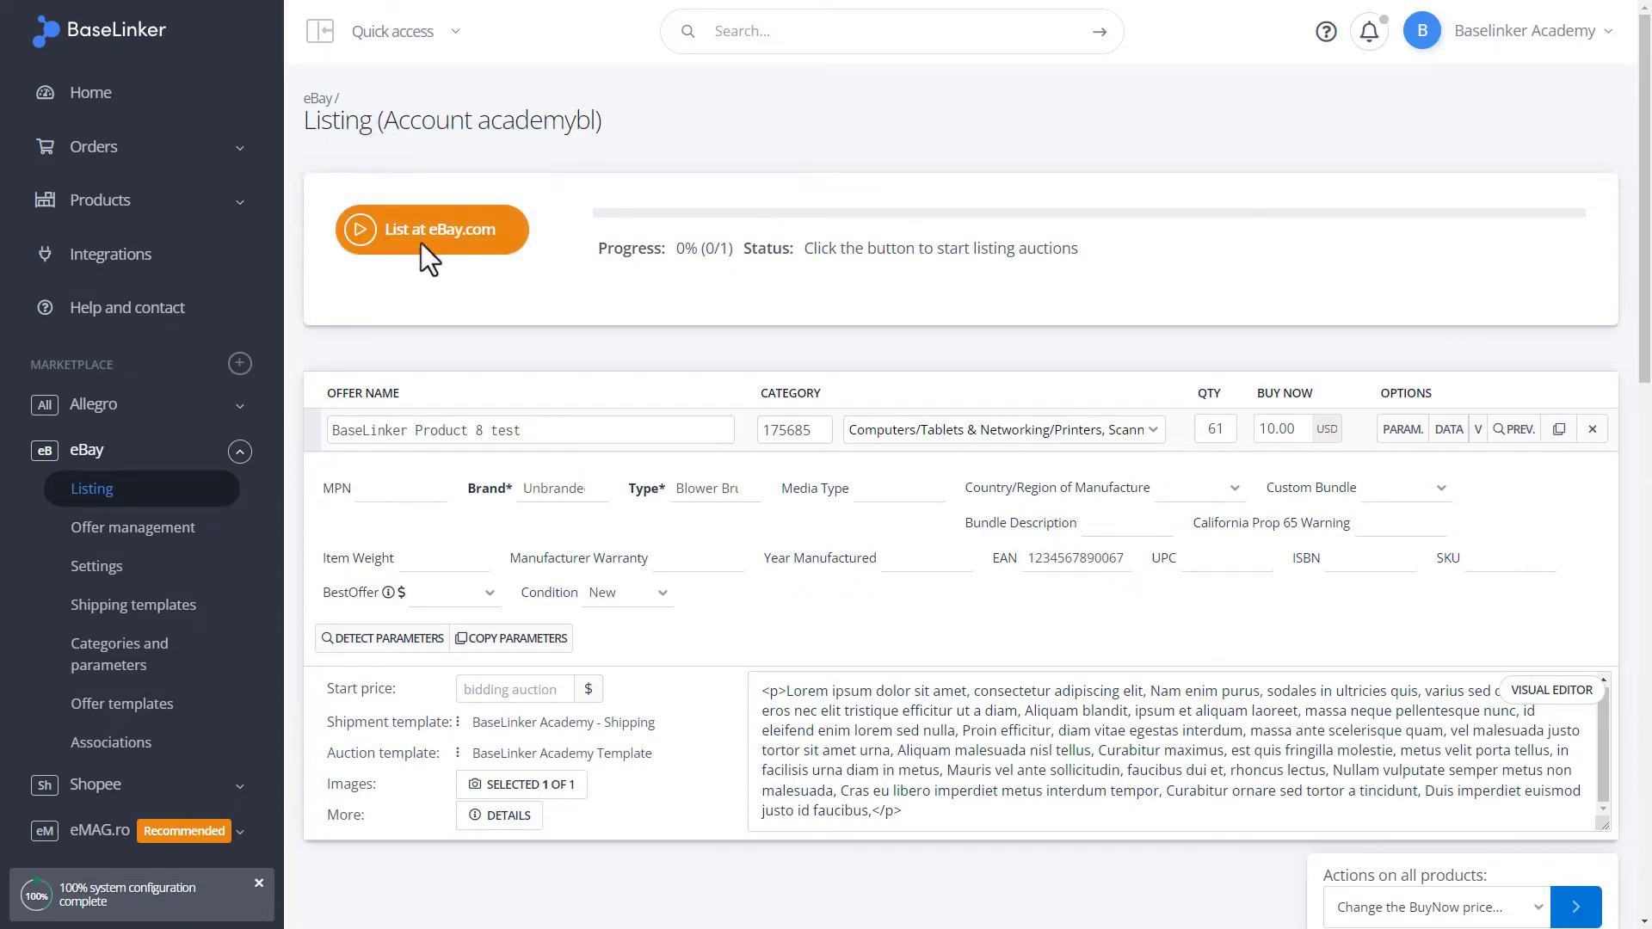
left_click(1392, 434)
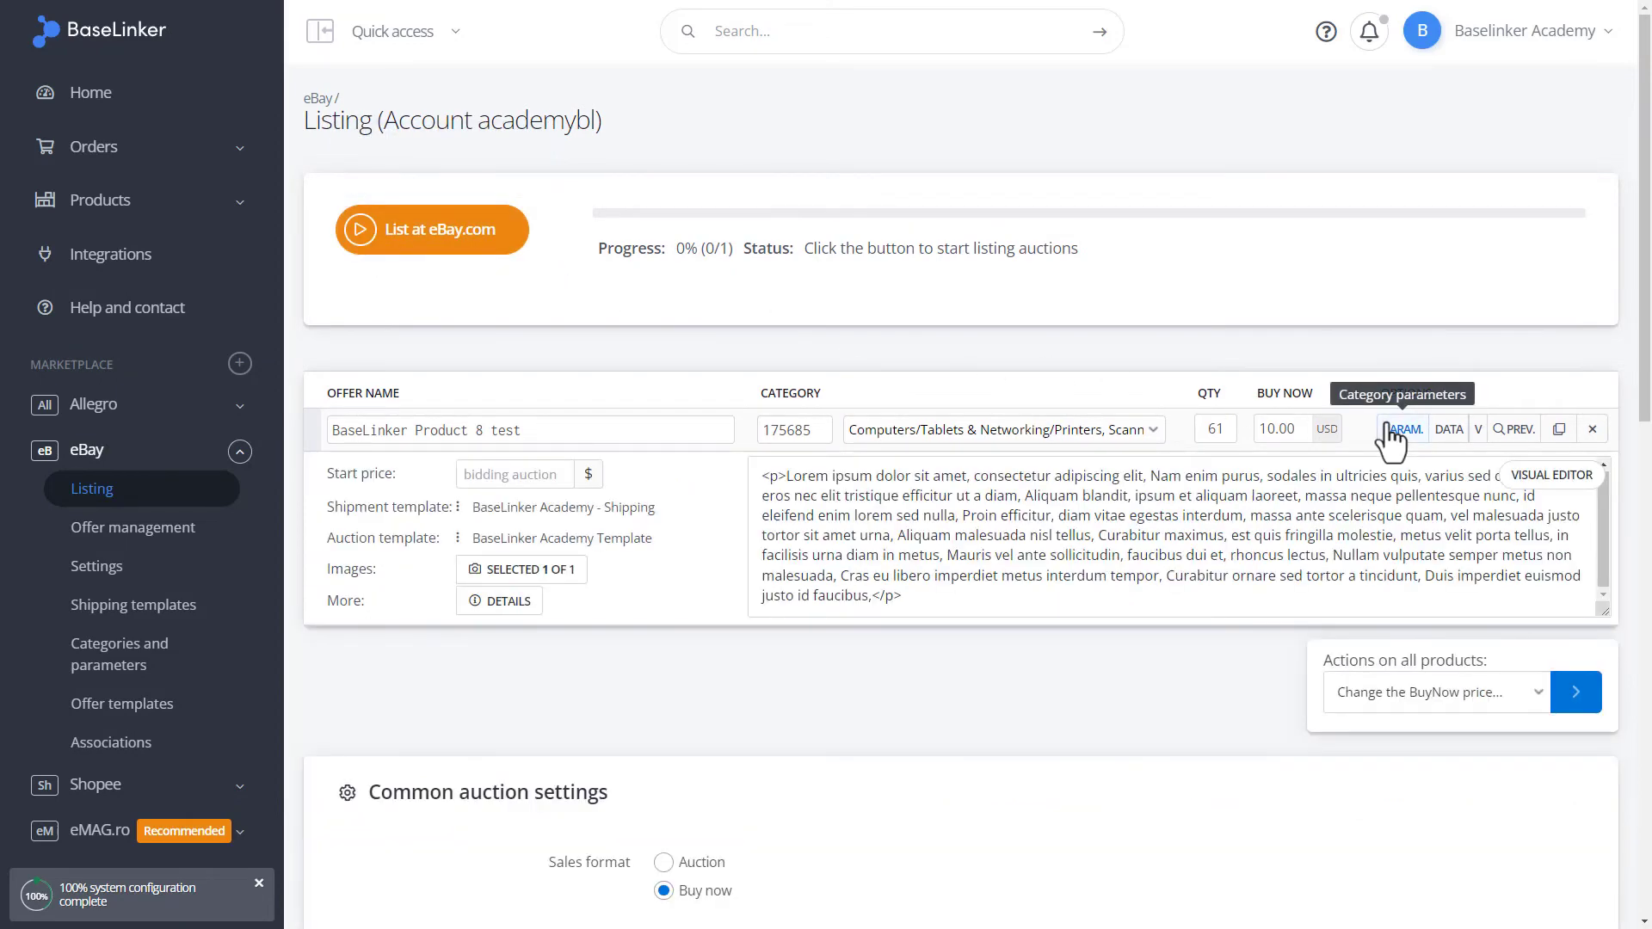
left_click(1448, 431)
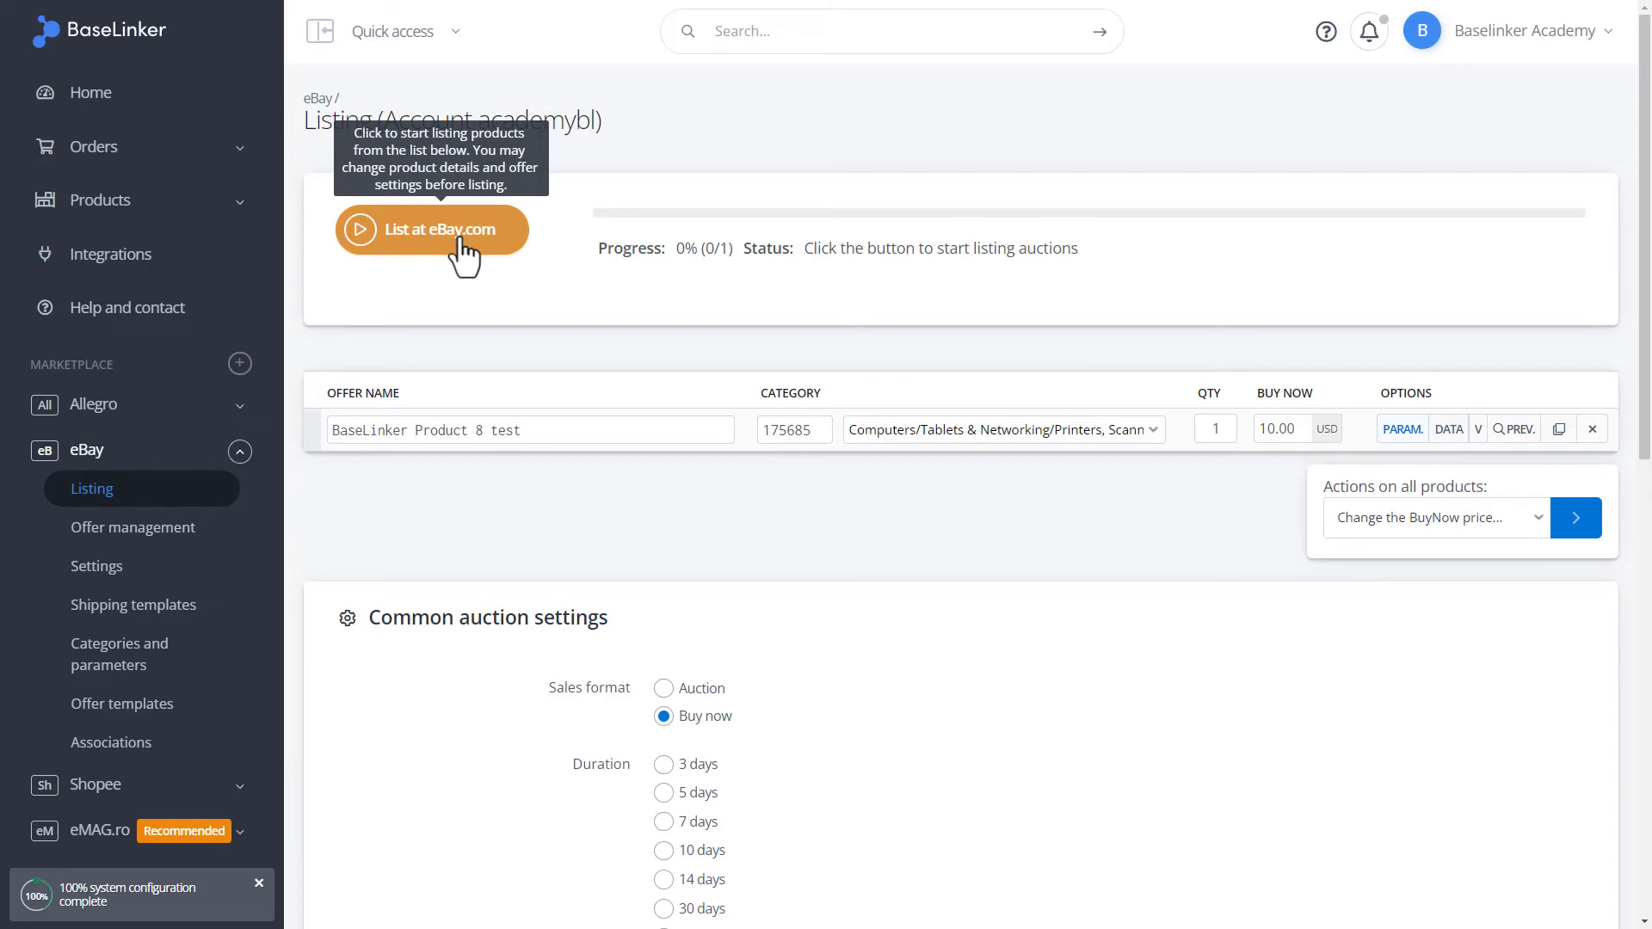
left_click(443, 230)
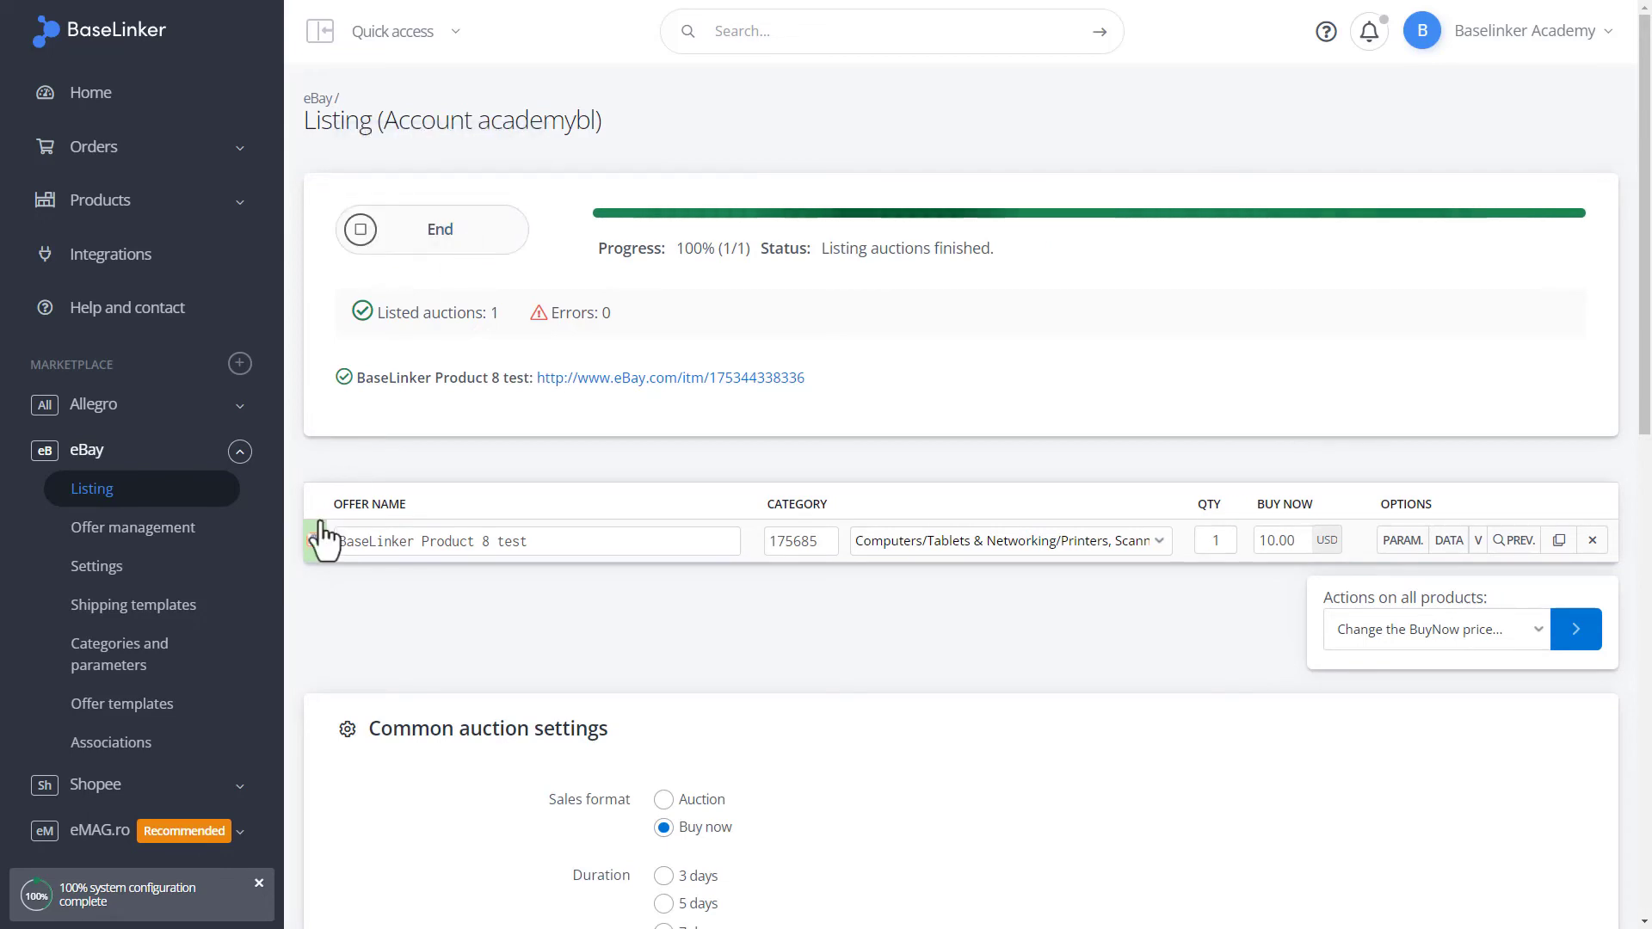
mouse_move(325, 540)
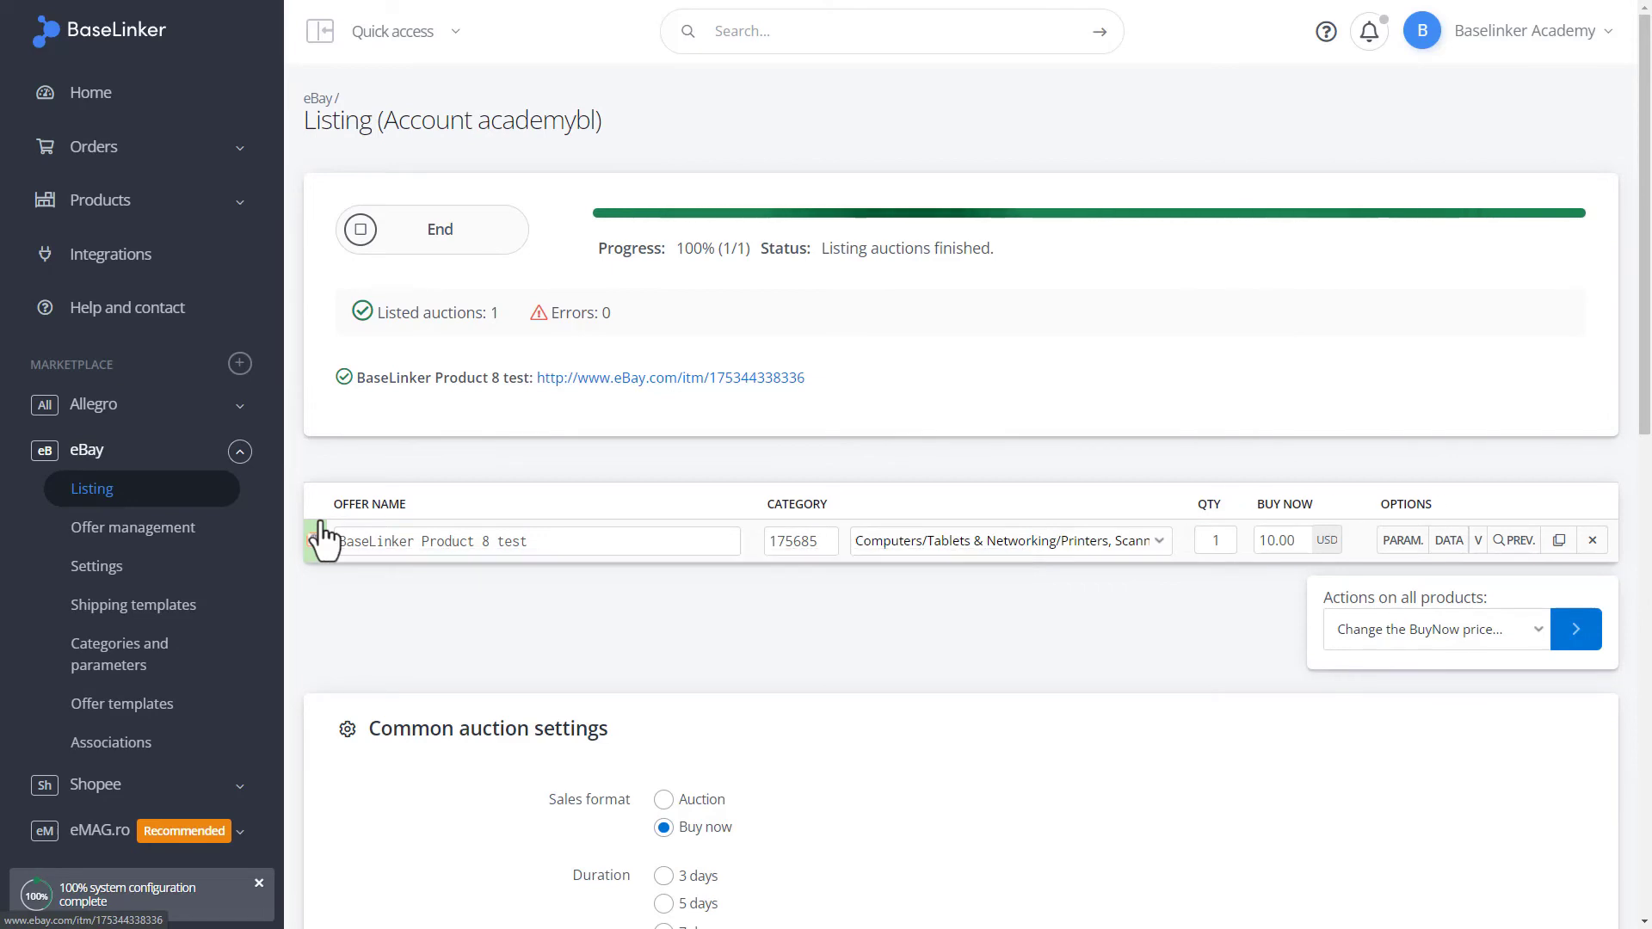
left_click(627, 383)
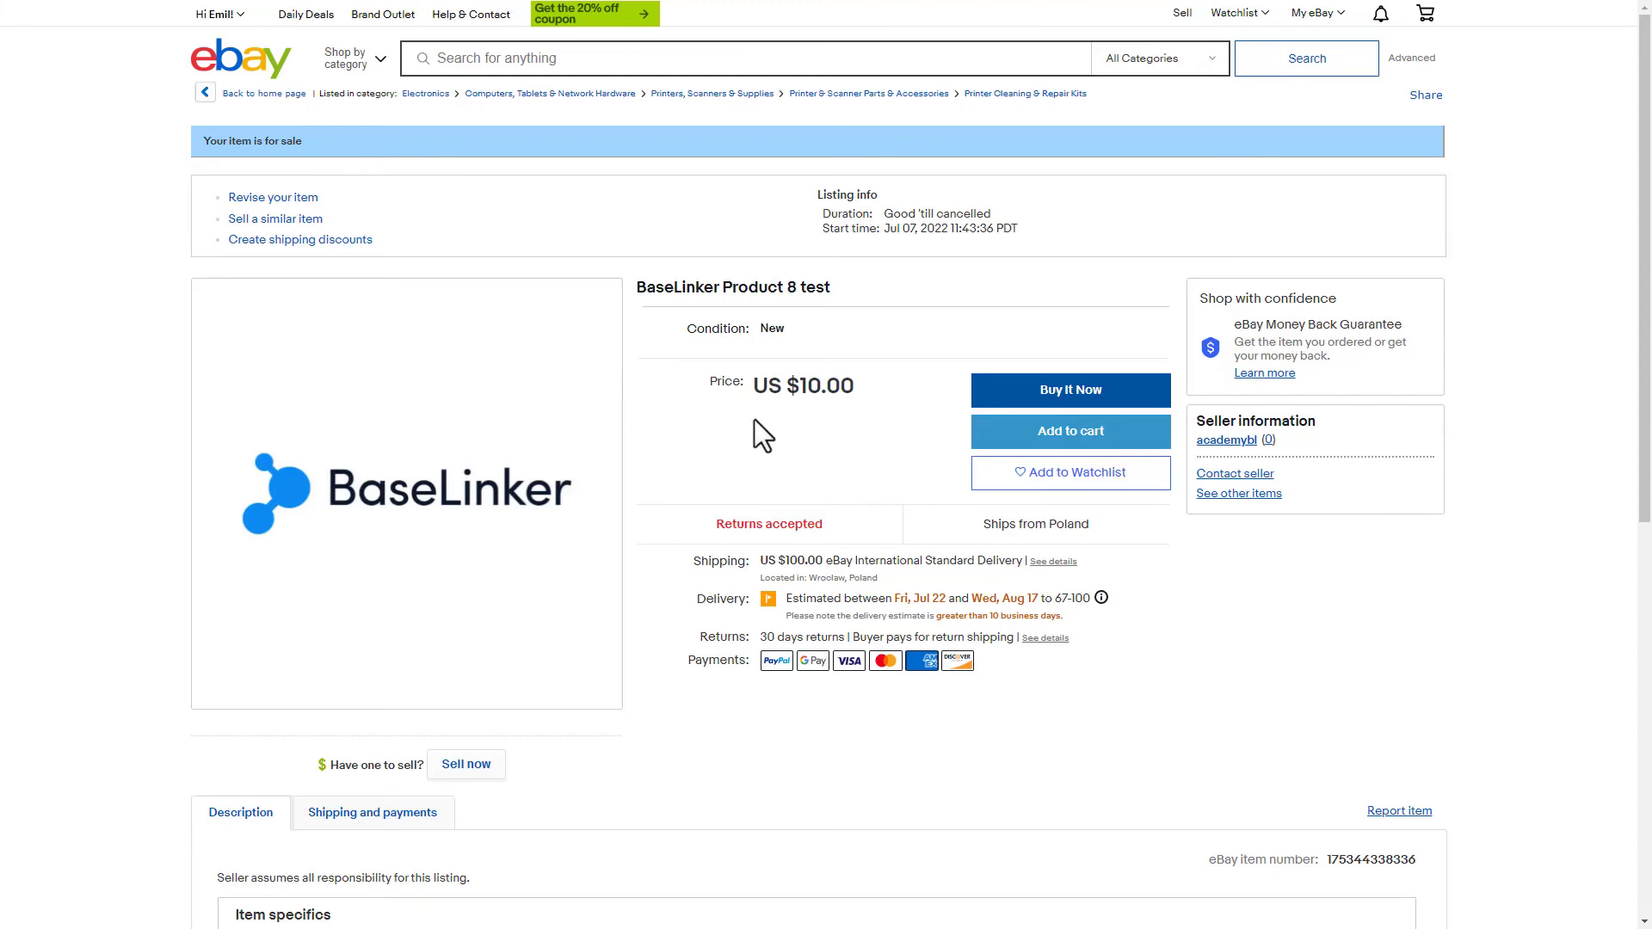
scroll(1154, 539, "down", 3)
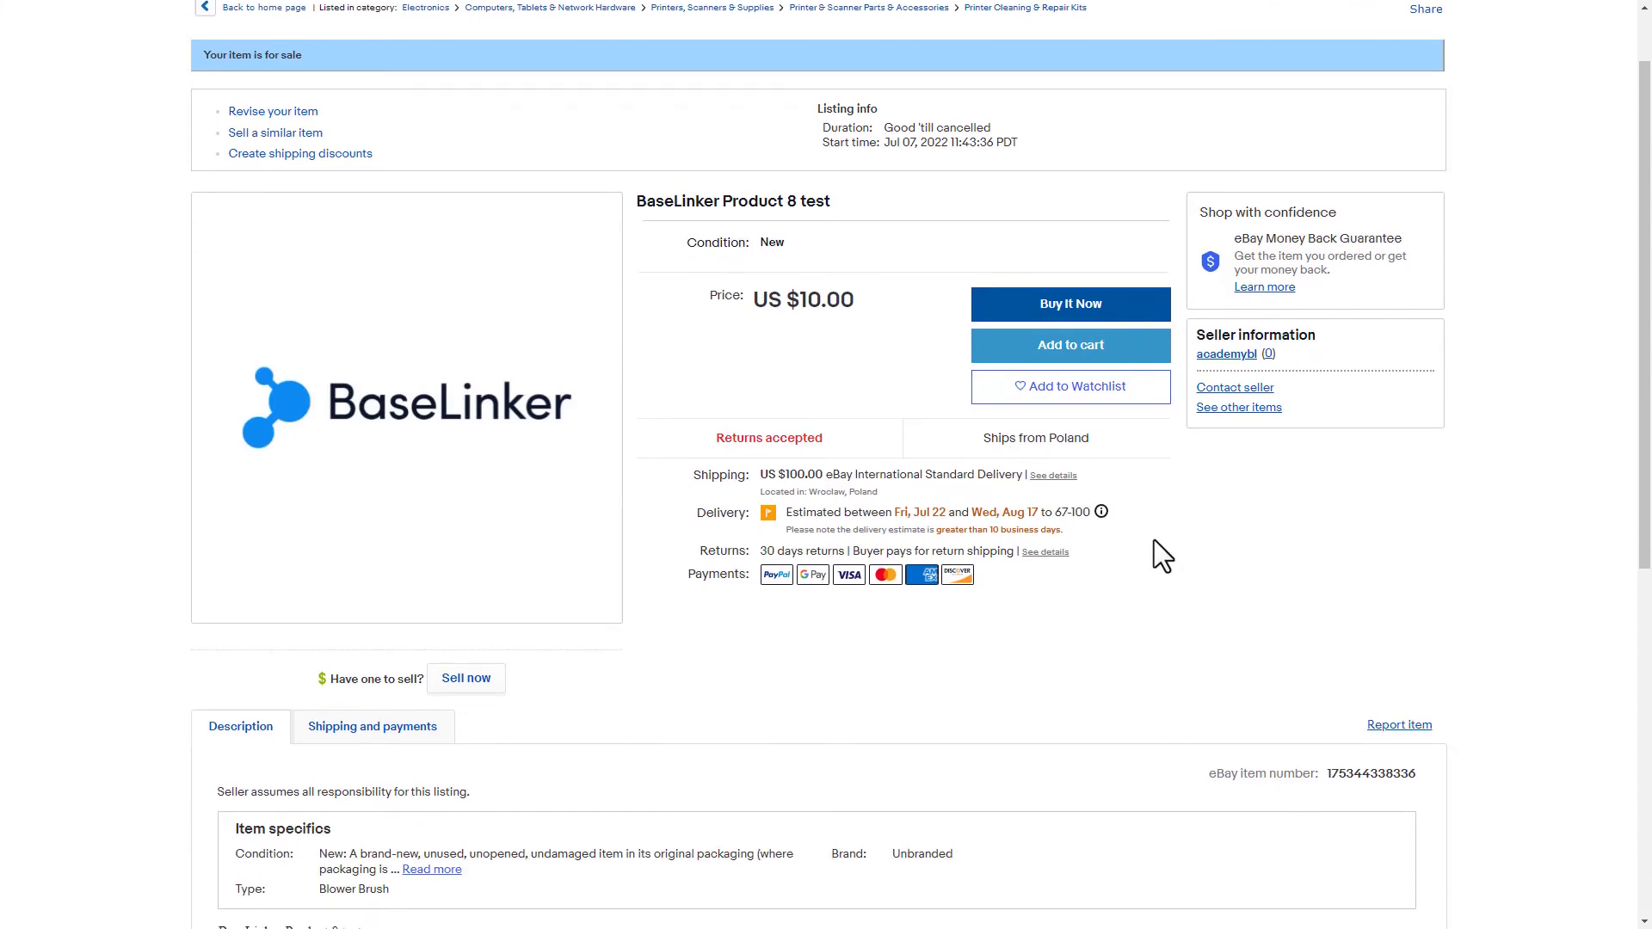
scroll(1154, 557, "down", 4)
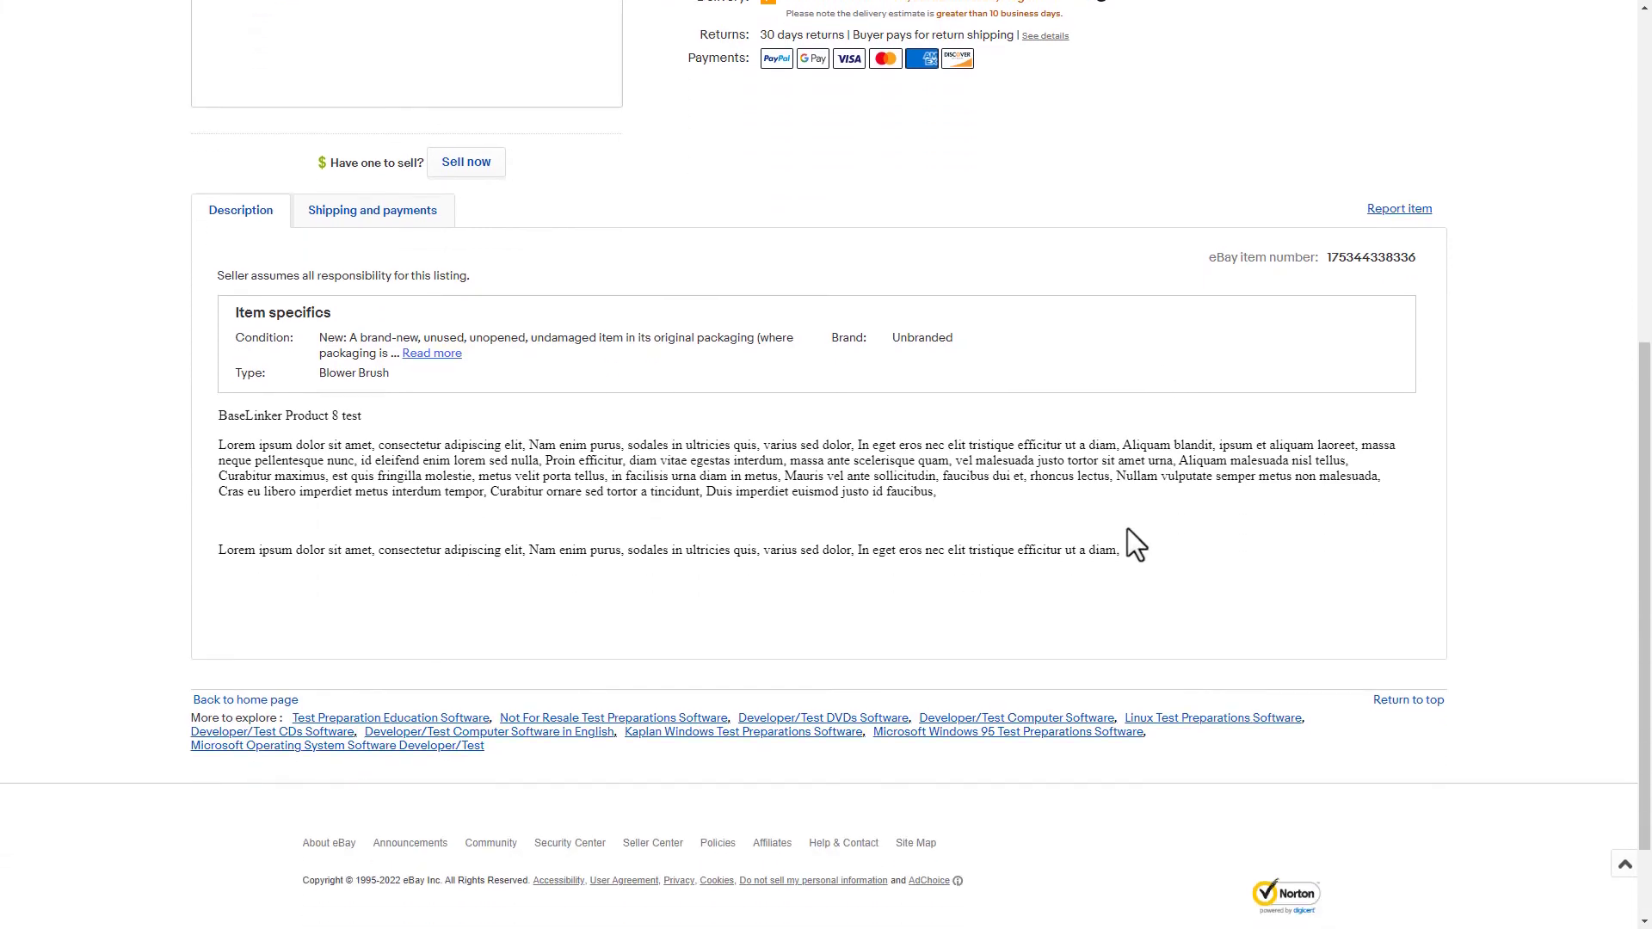
left_click(411, 218)
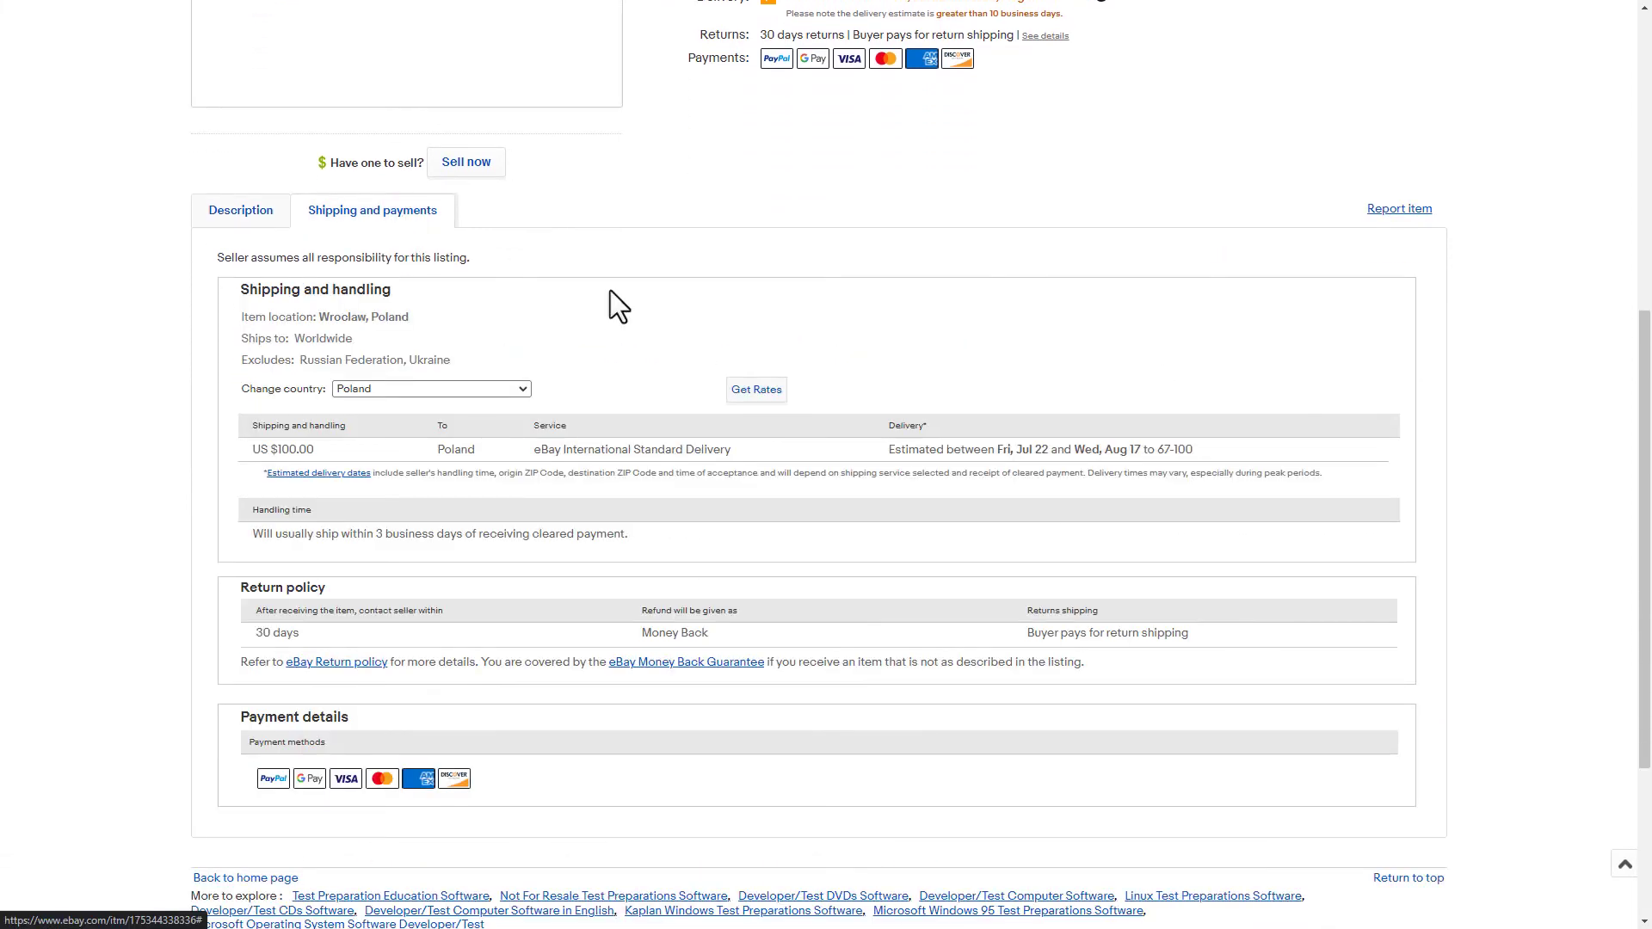
left_click(254, 215)
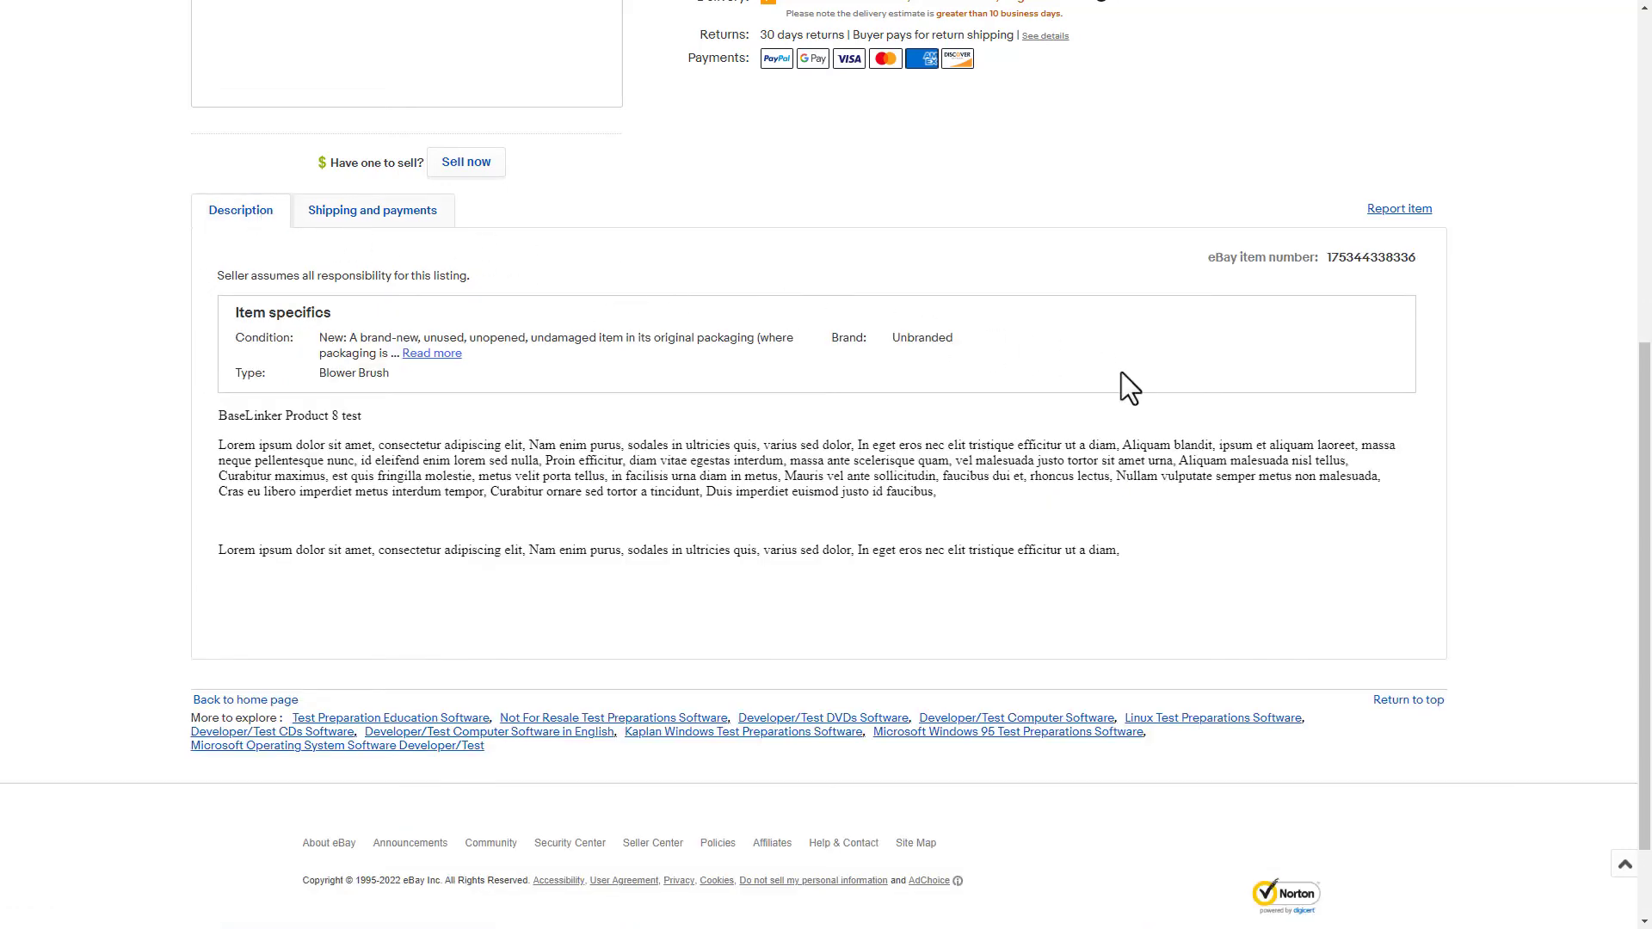
scroll(1122, 372, "up", 2)
scroll(1122, 371, "up", 5)
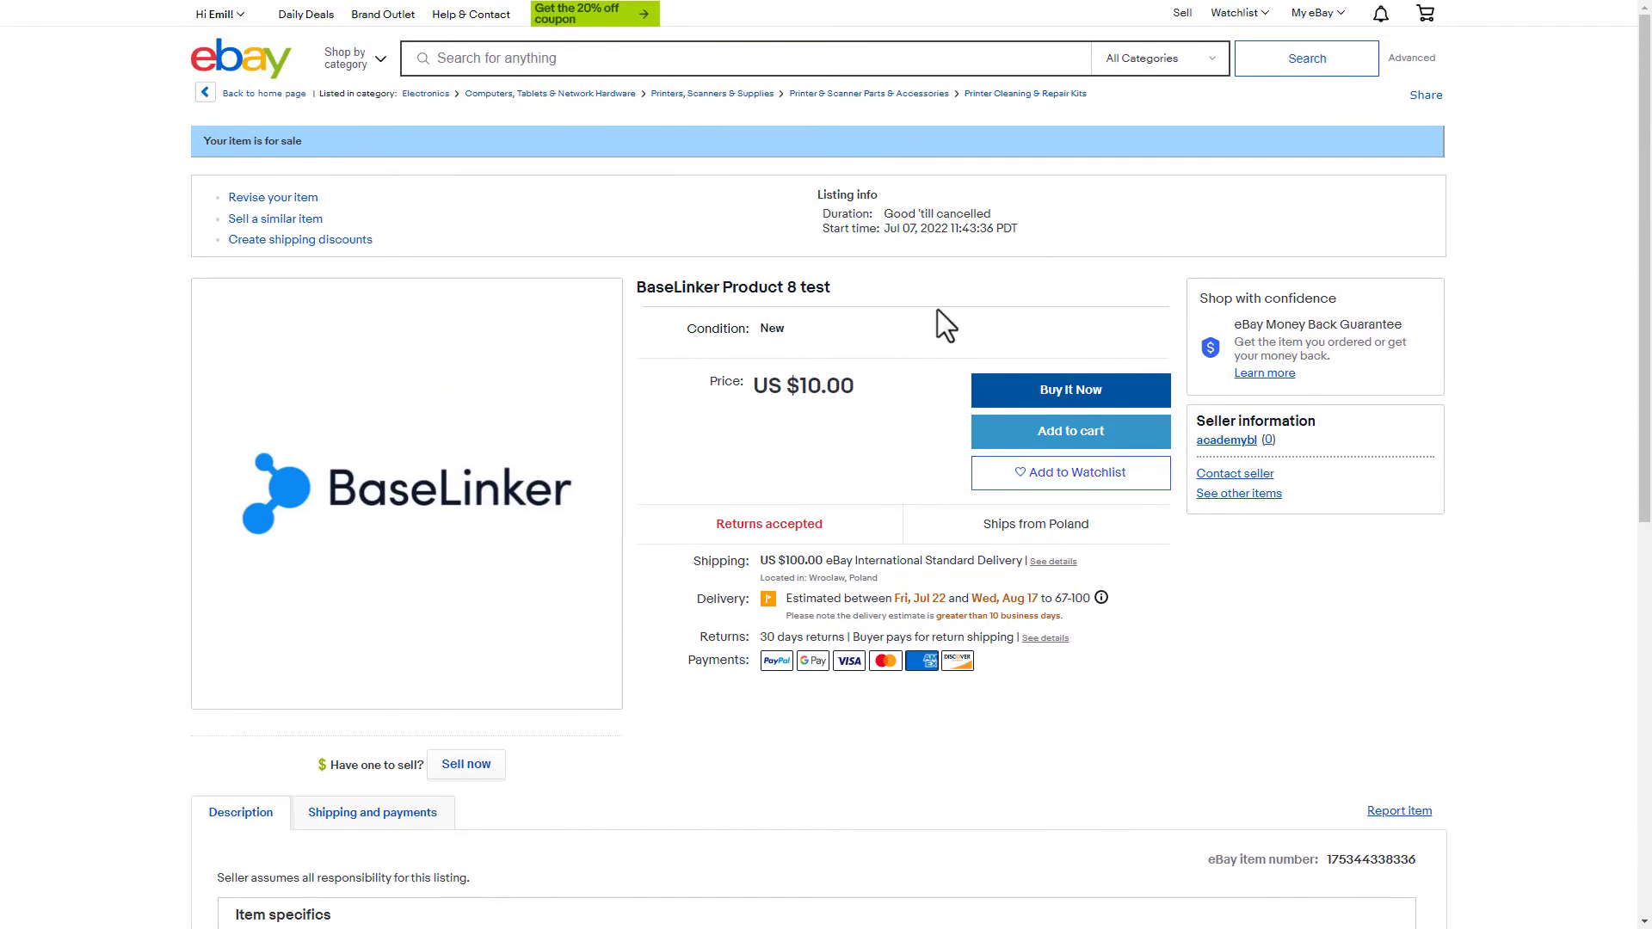
key("ctrl+w")
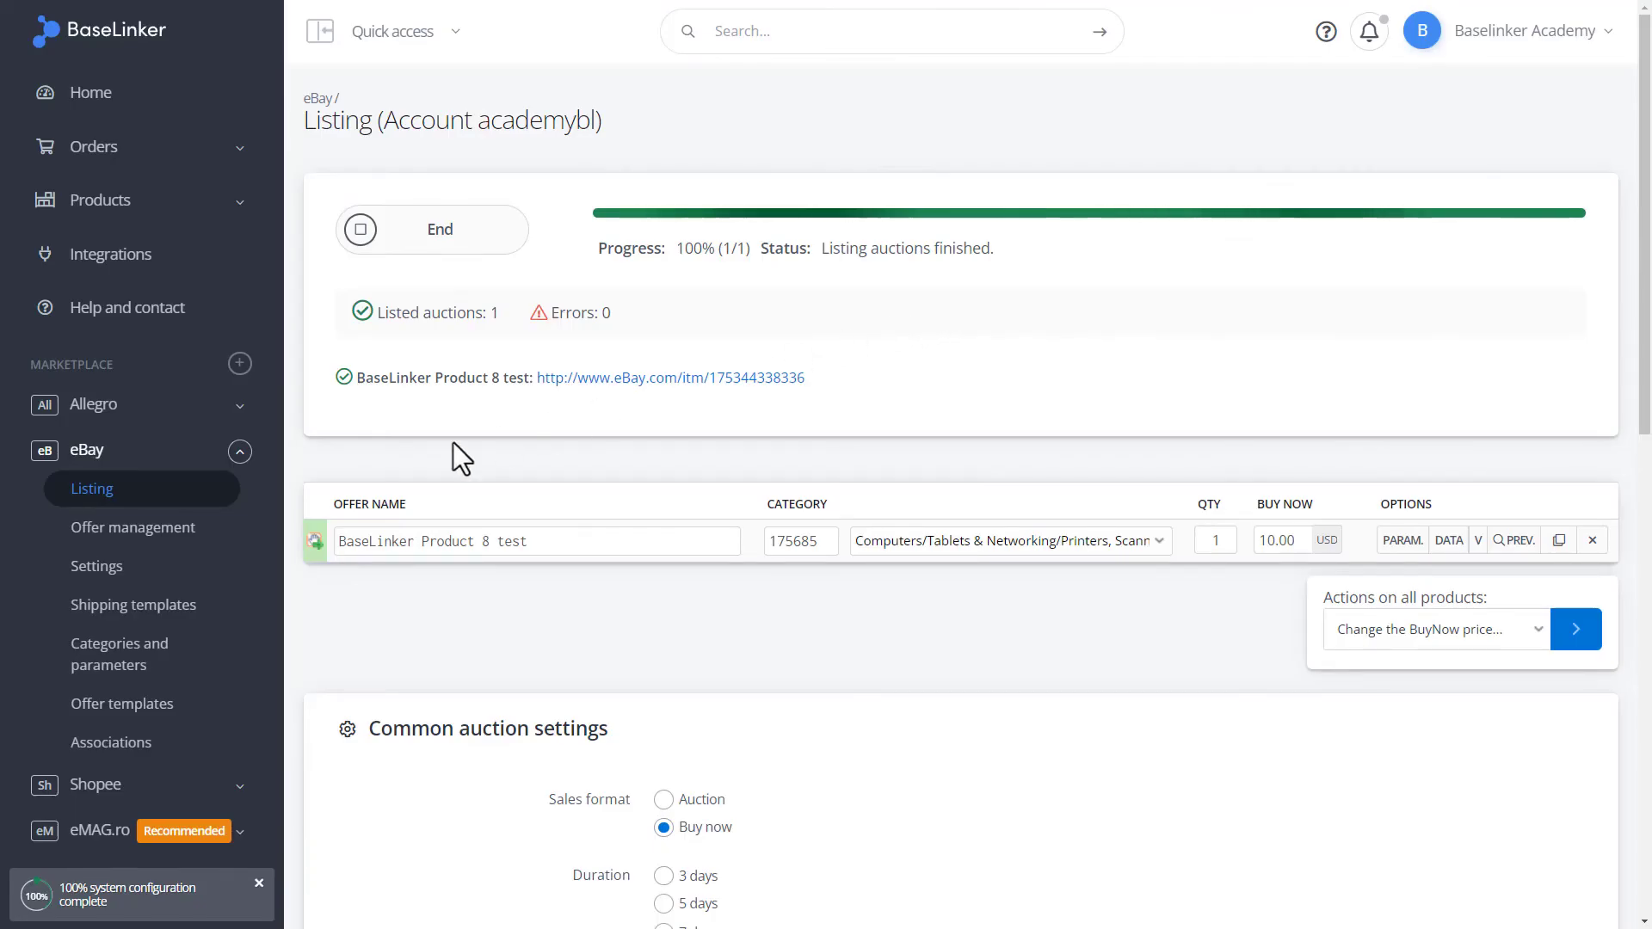
In eBay Offer management, select BaseLinker Product 8 test and choose FINISH
left_click(180, 527)
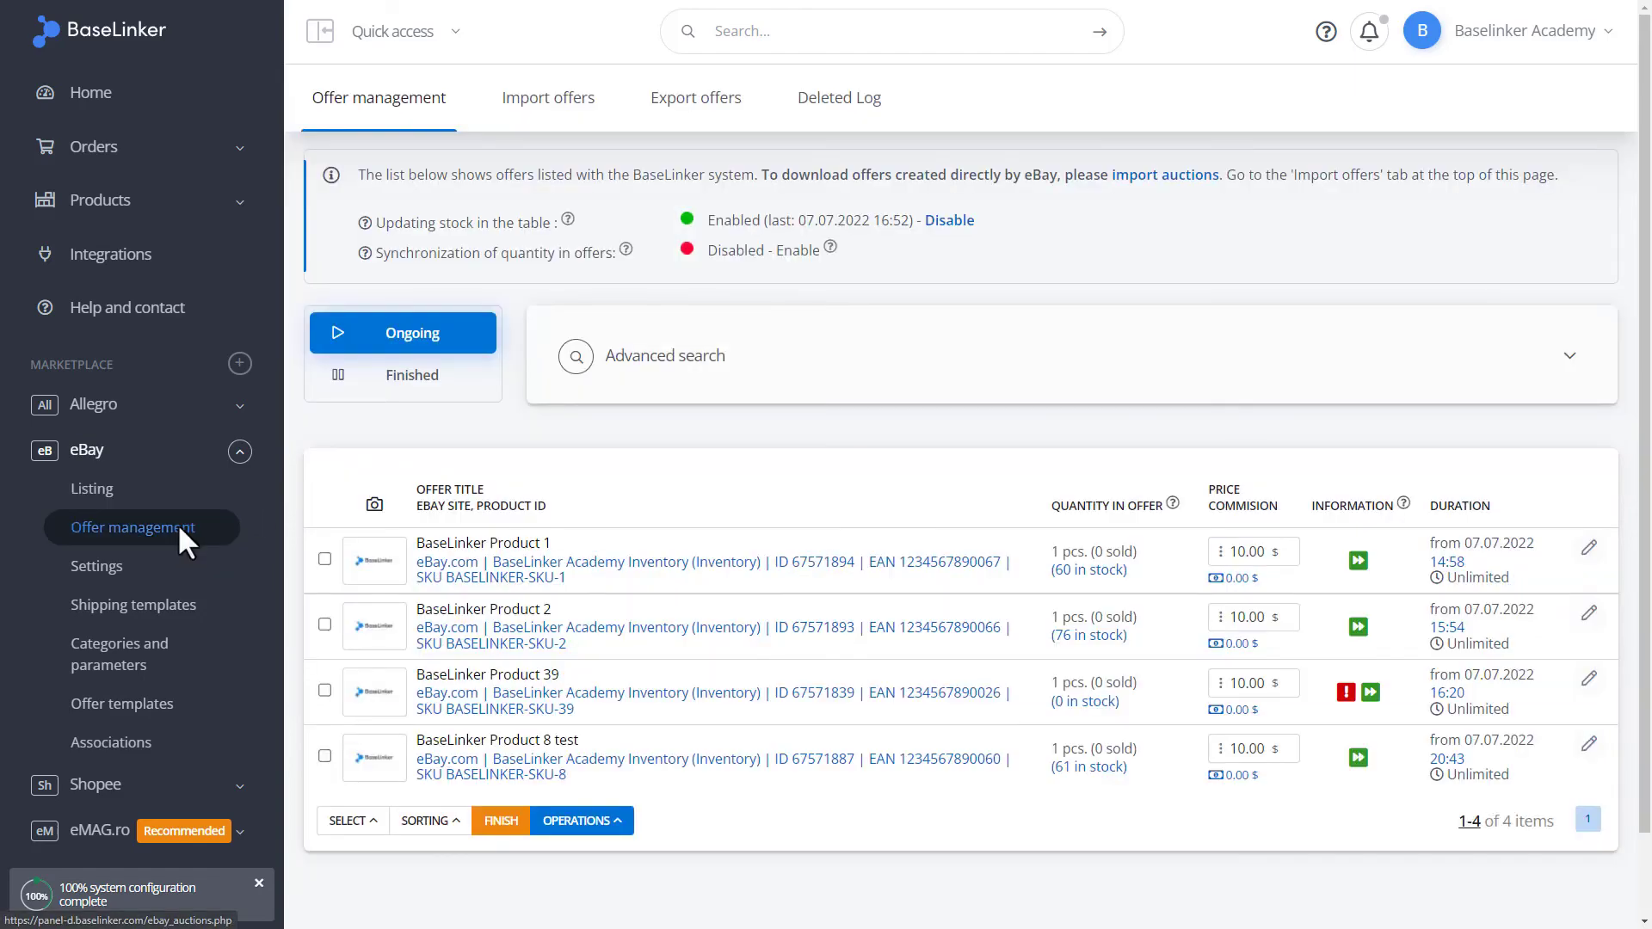
left_click(406, 392)
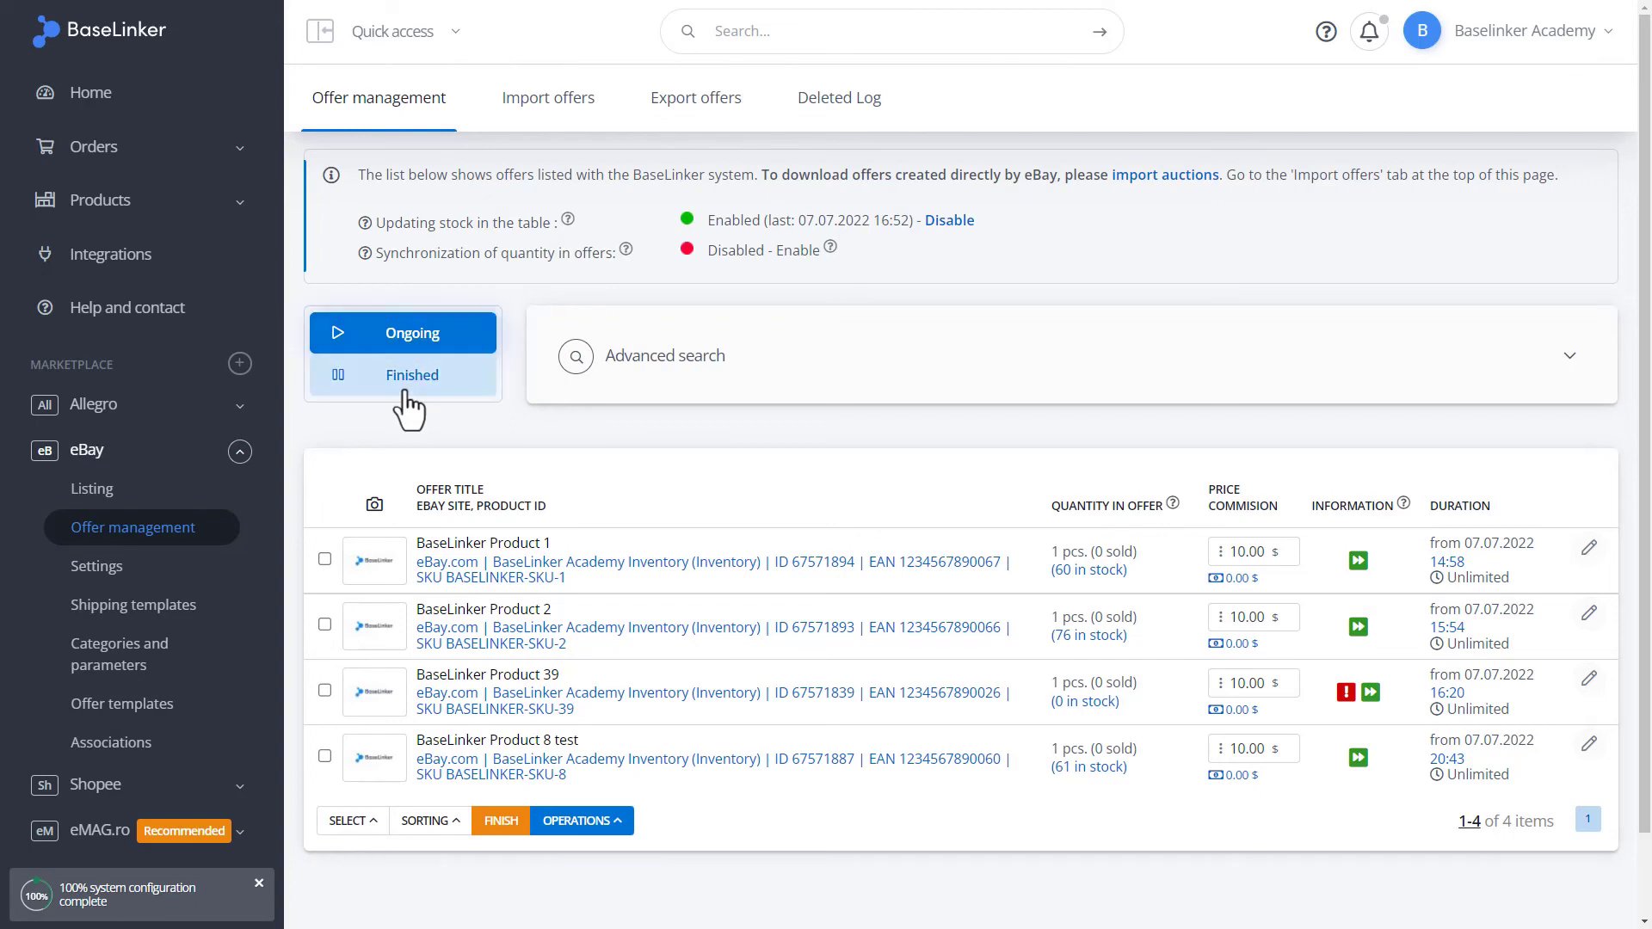
left_click(327, 756)
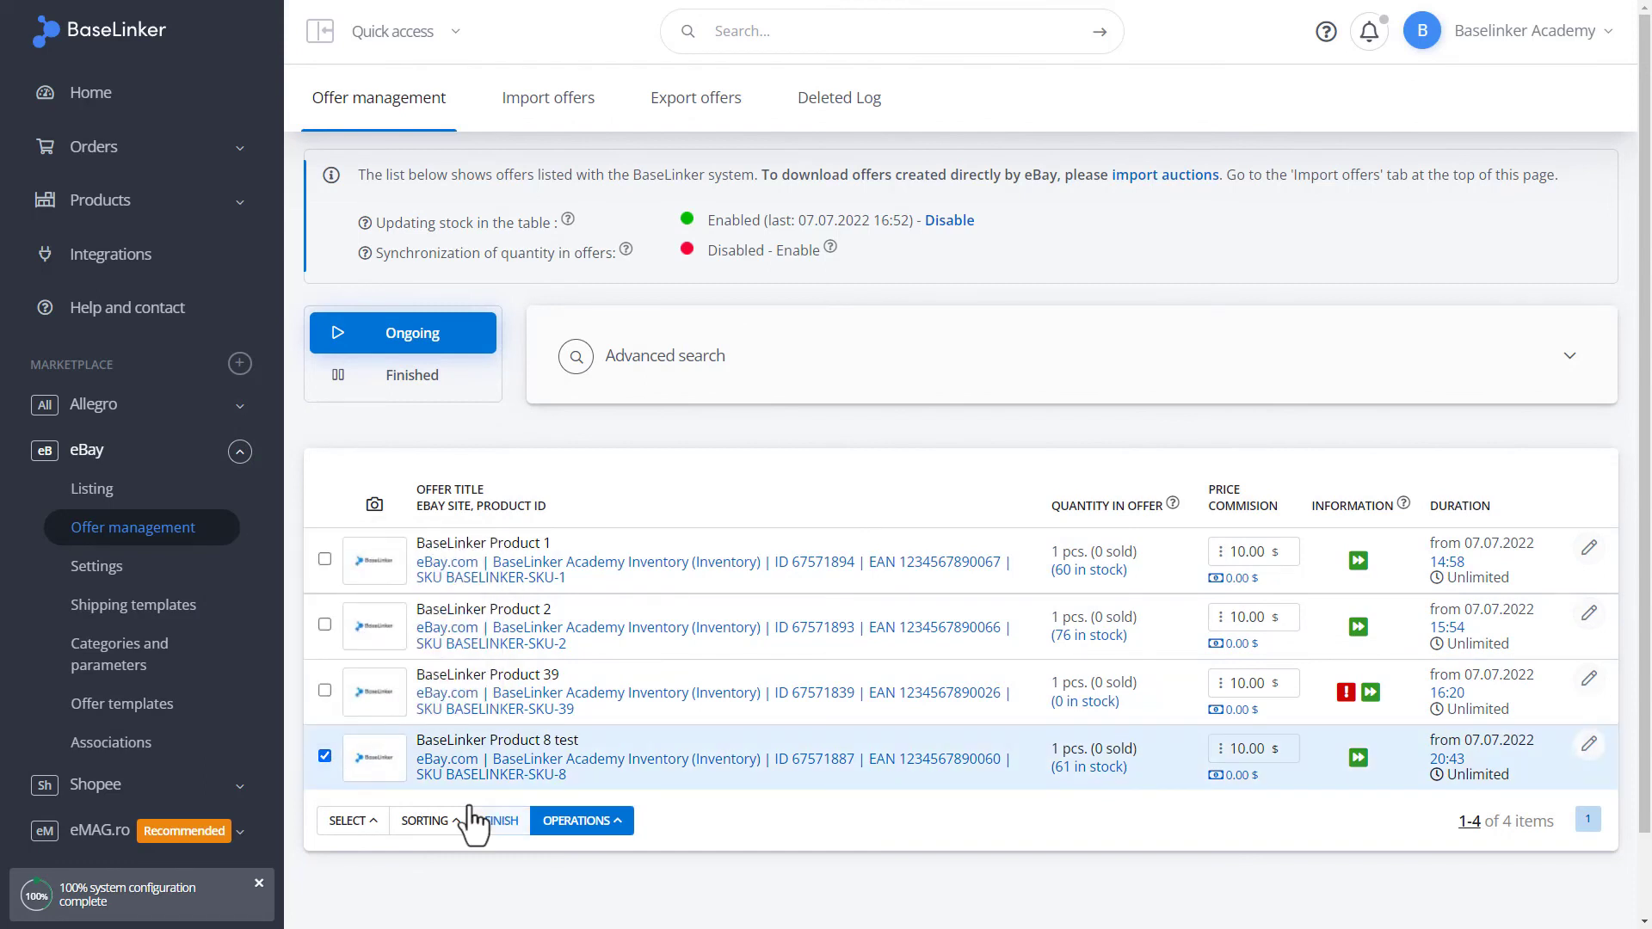
left_click(582, 823)
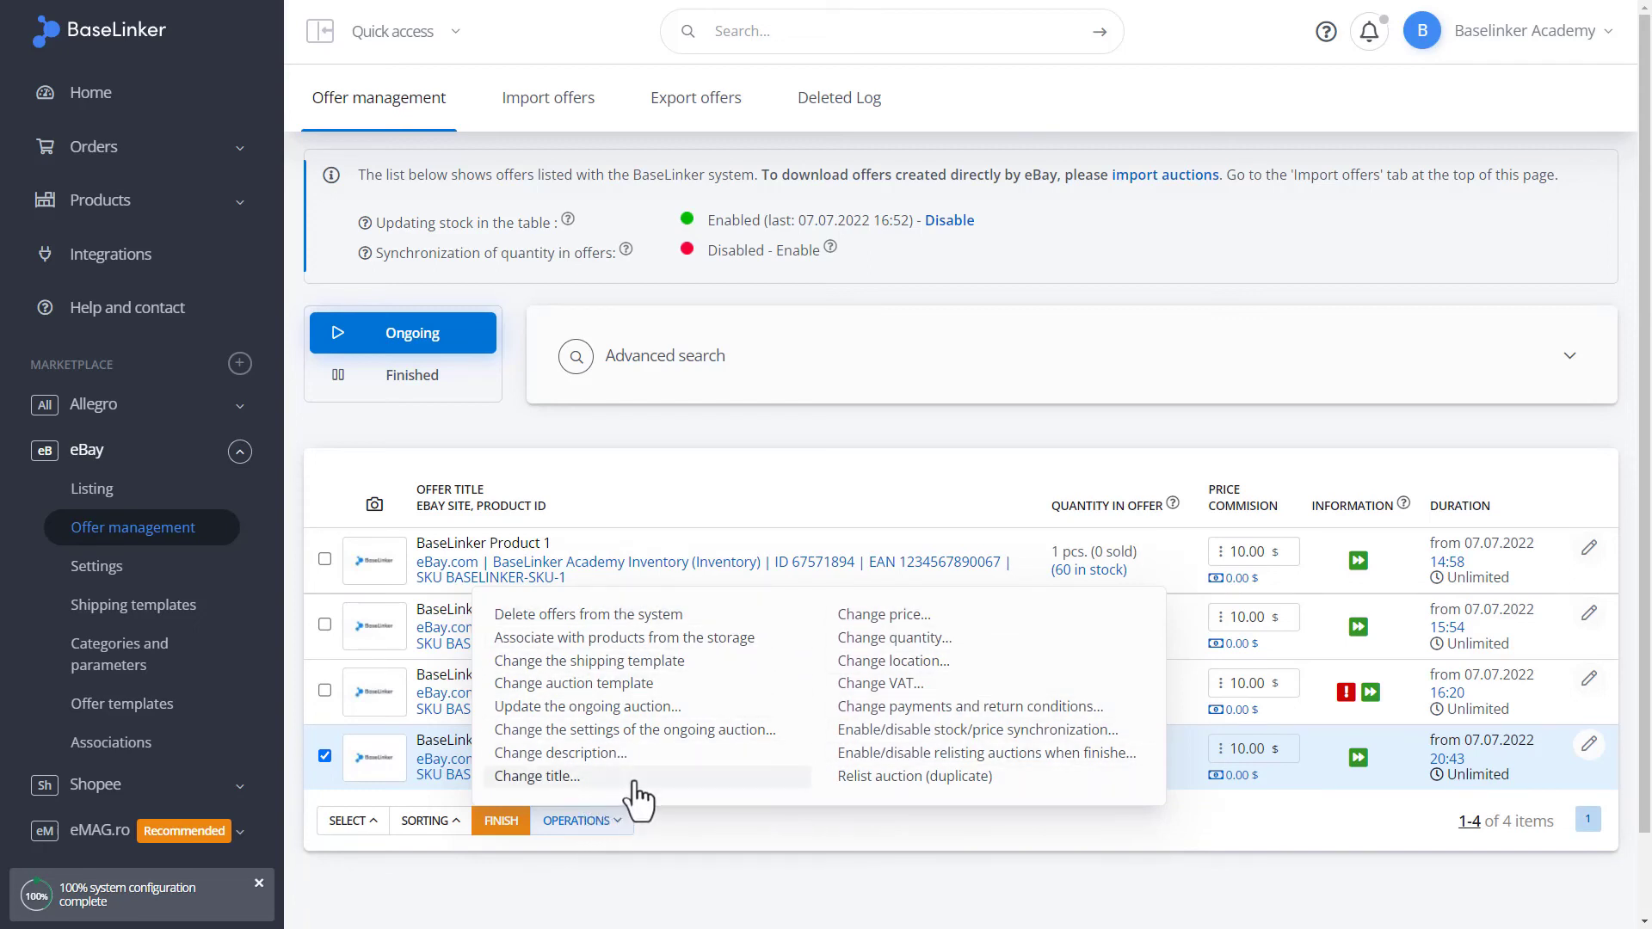
left_click(614, 825)
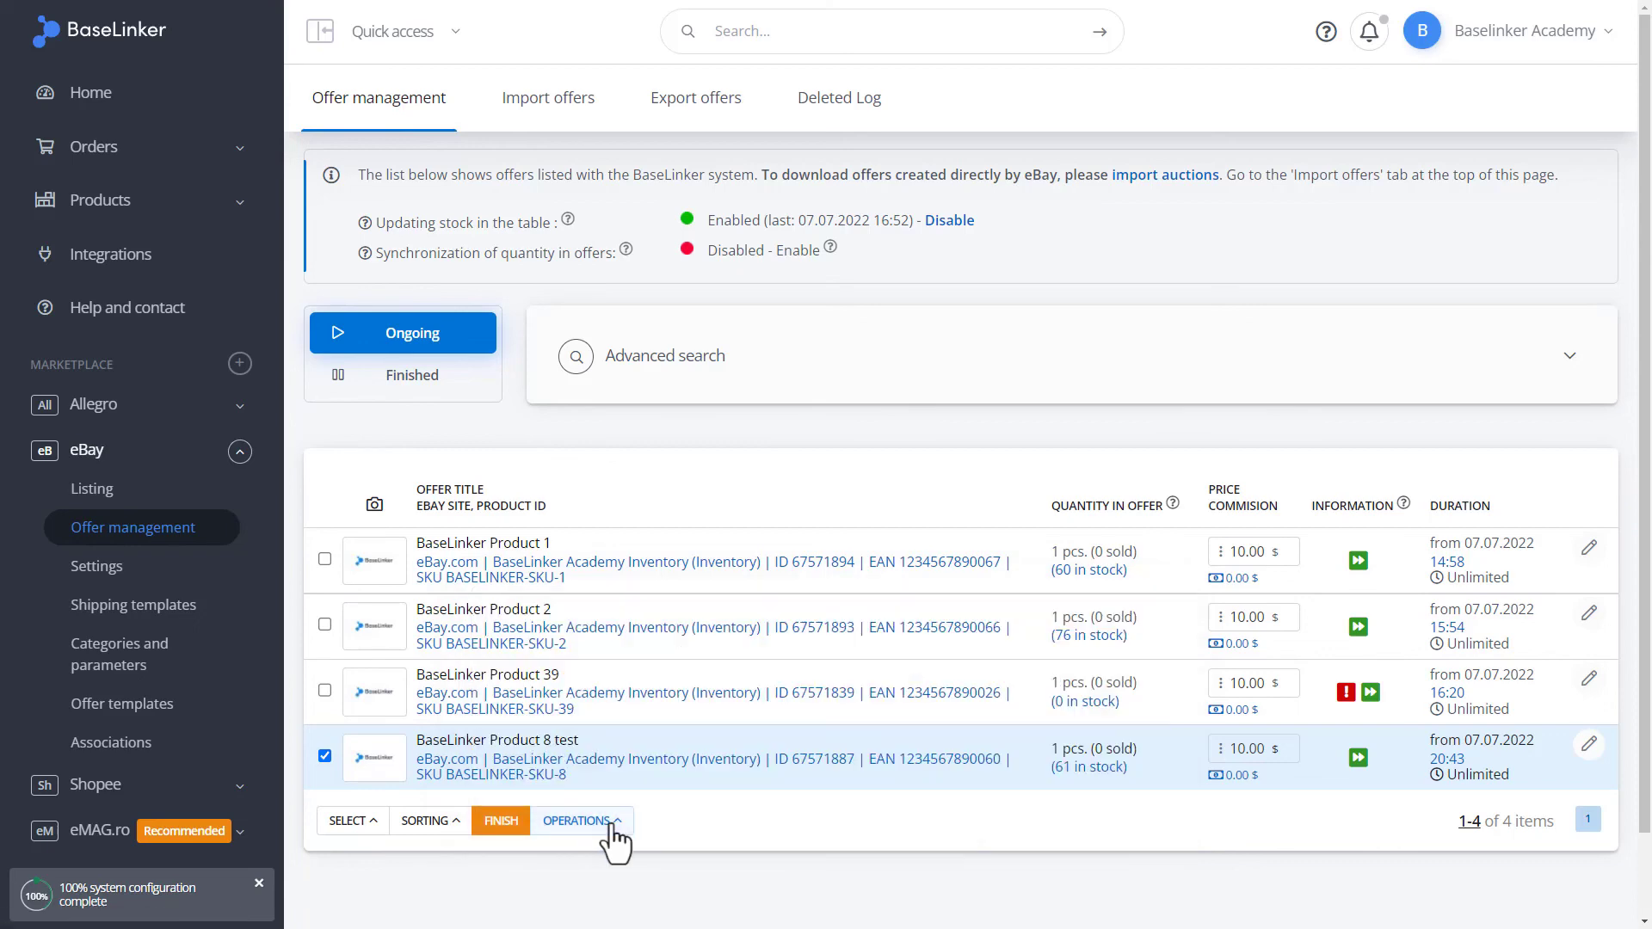
left_click(516, 823)
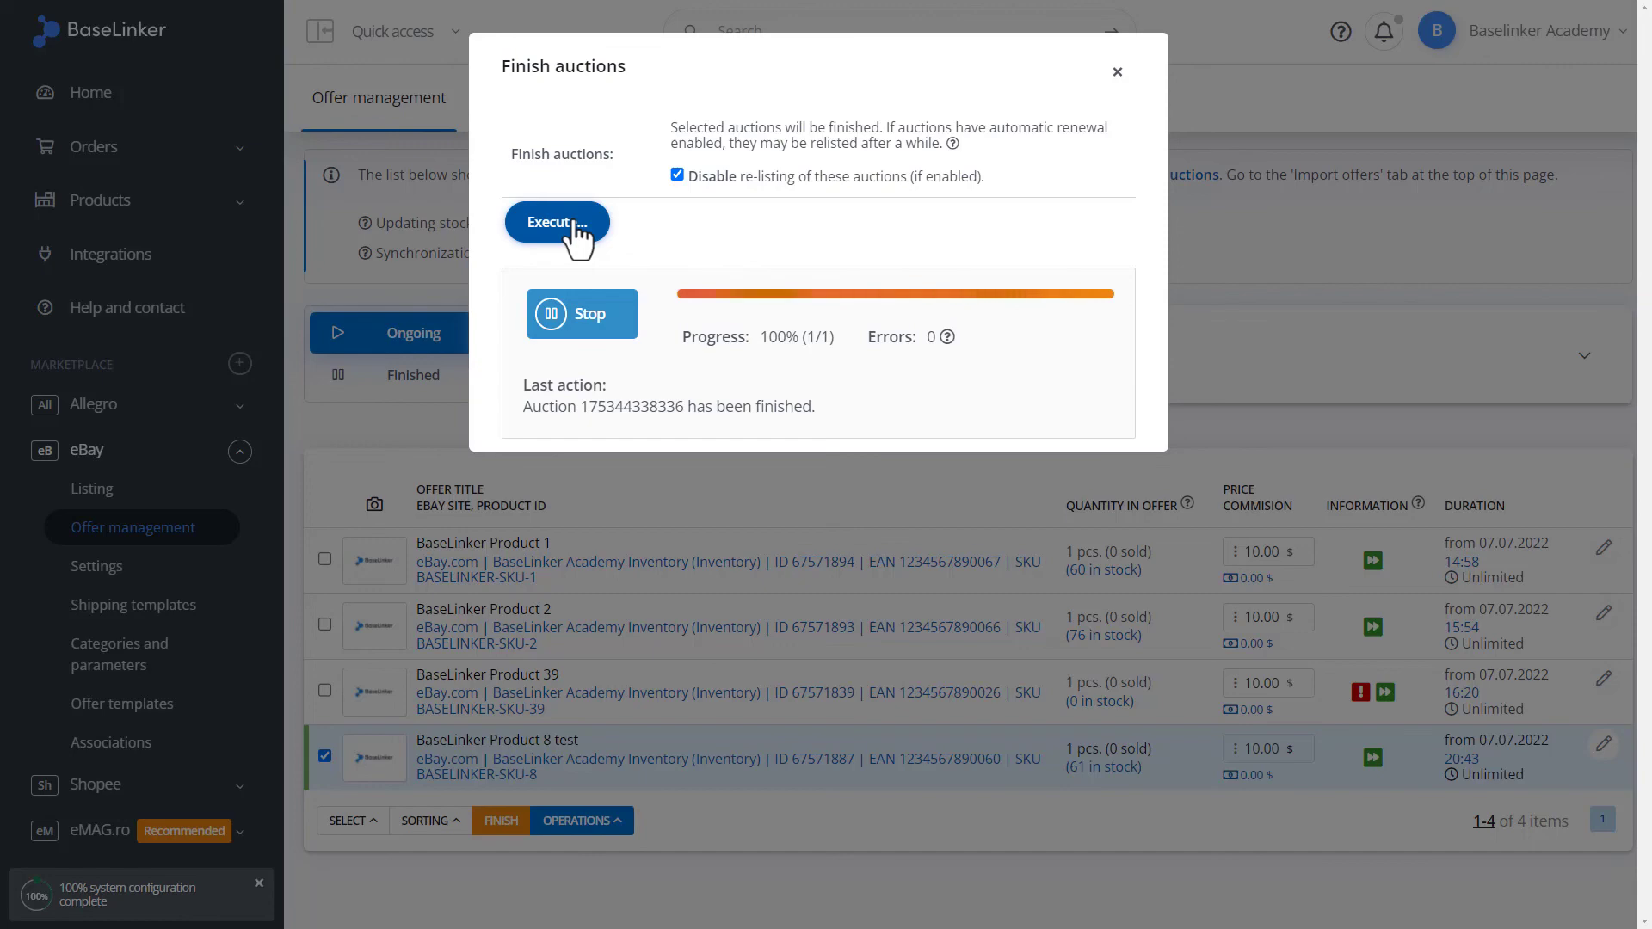
Close the finish dialog, verify the offer under Finished, return to Ongoing, and collapse eBay
left_click(1117, 73)
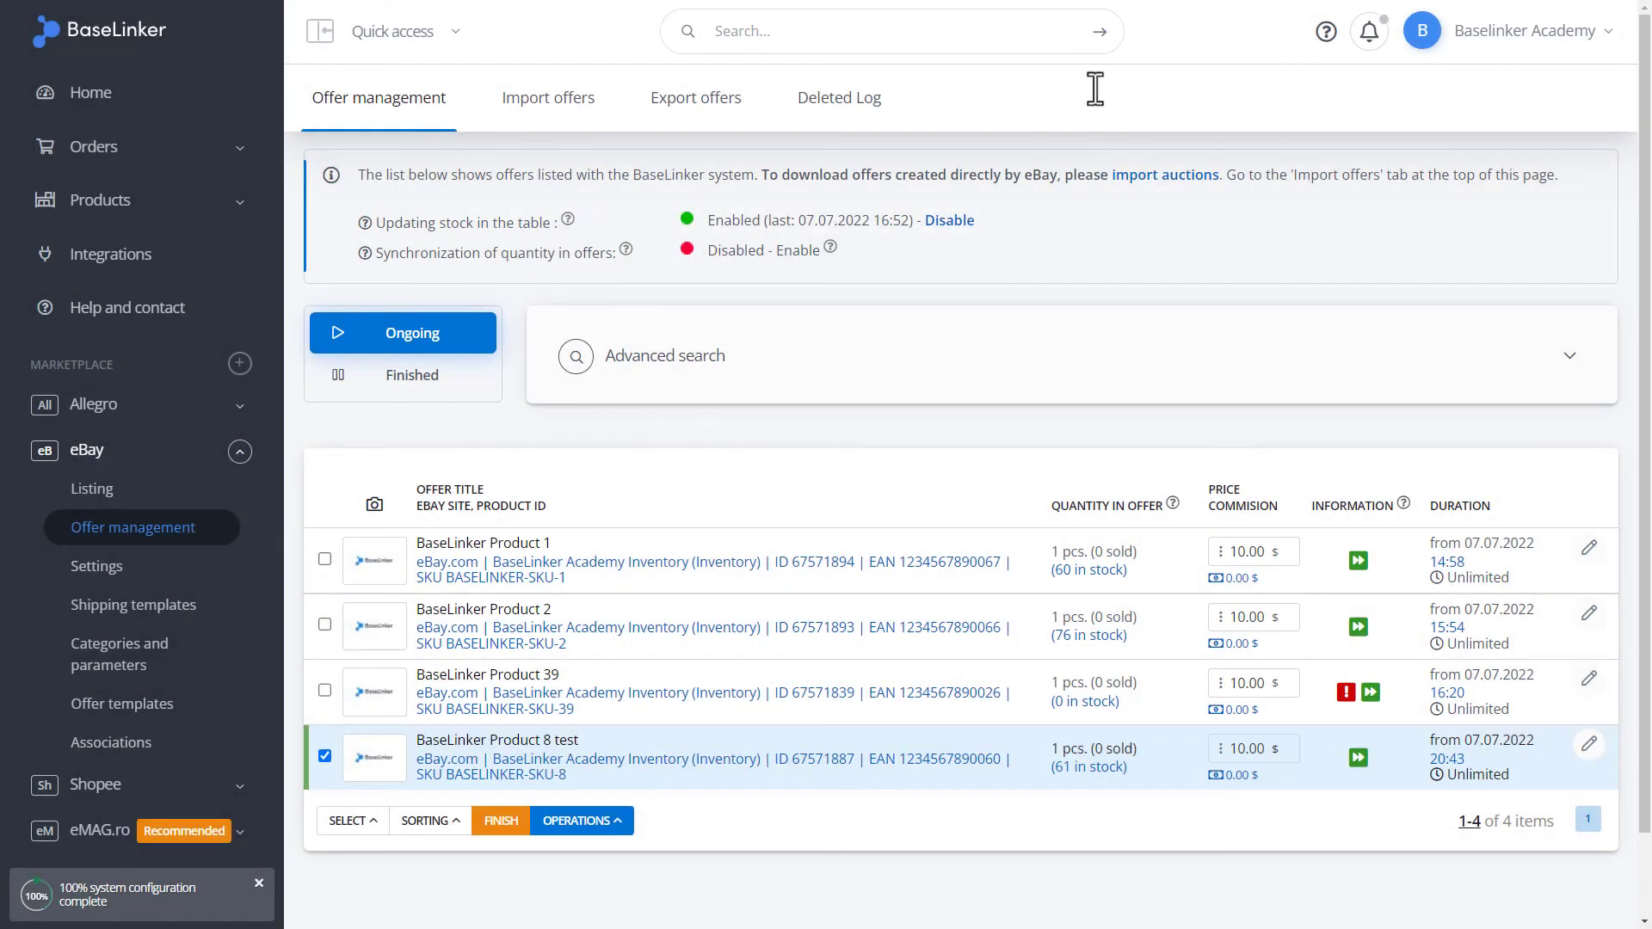
left_click(437, 376)
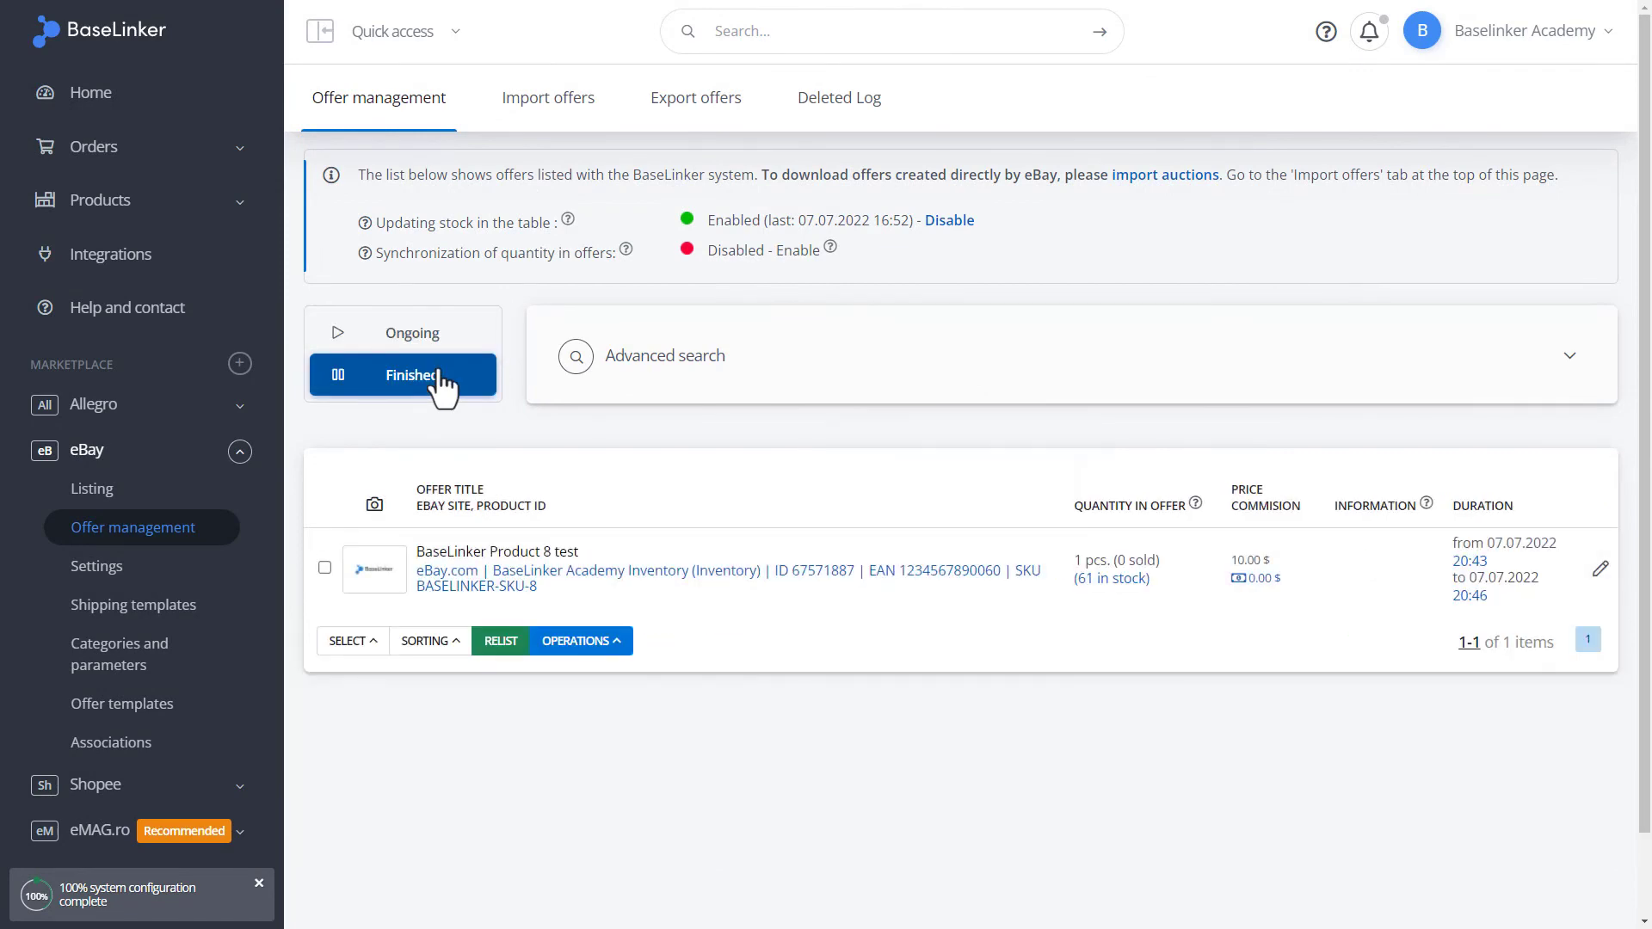
left_click(440, 338)
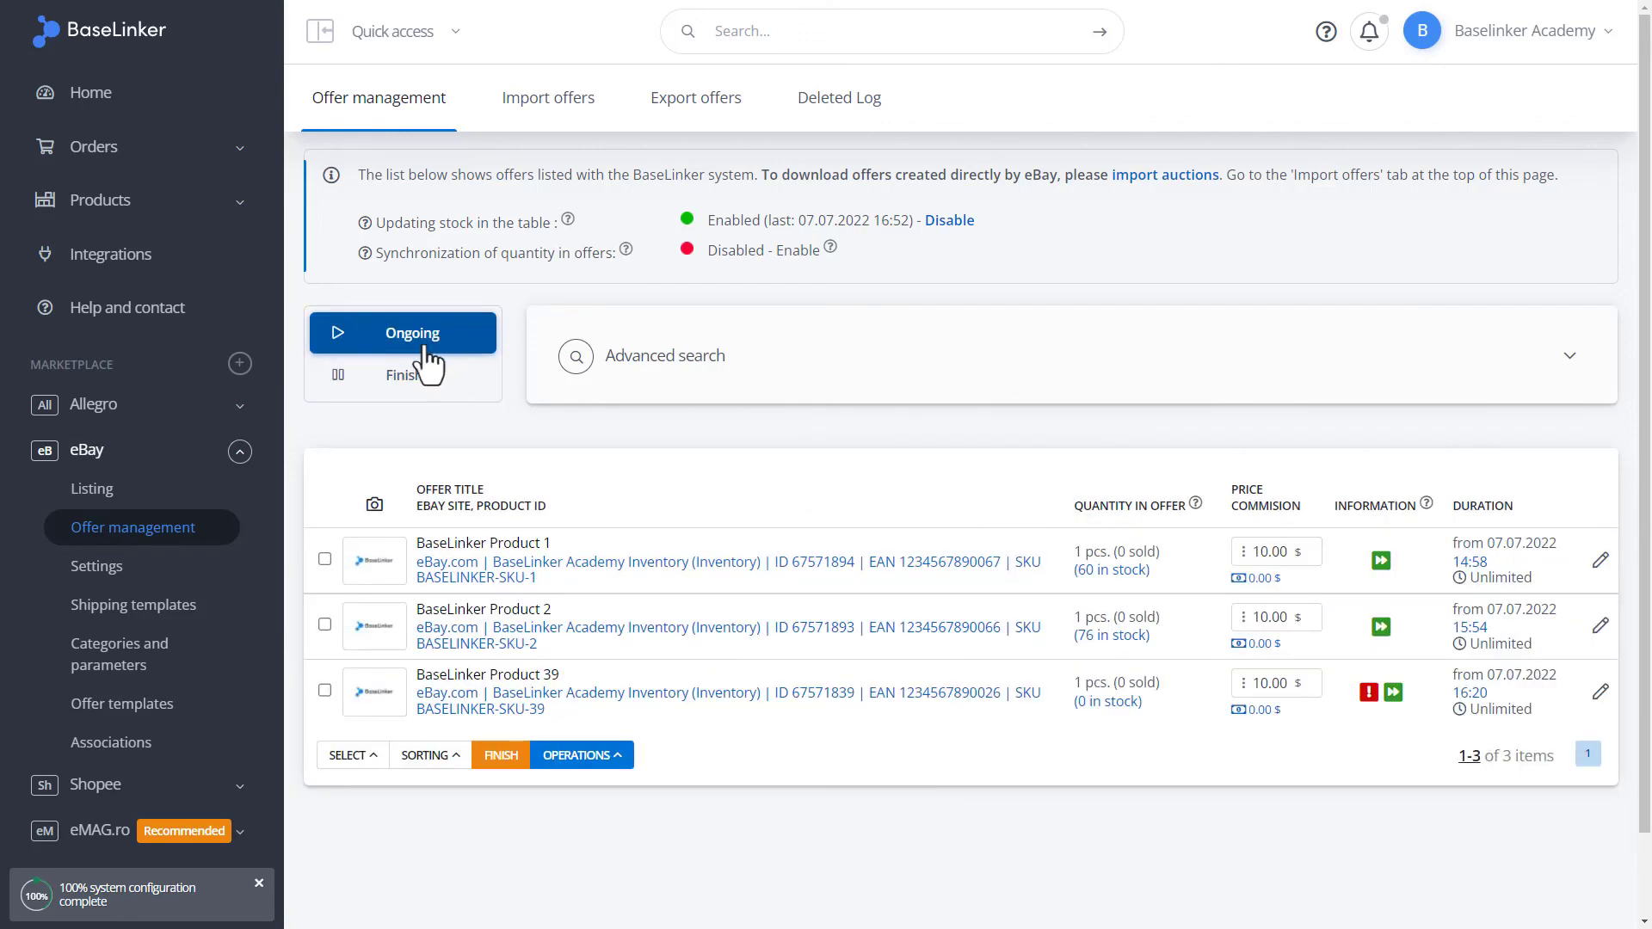
left_click(236, 453)
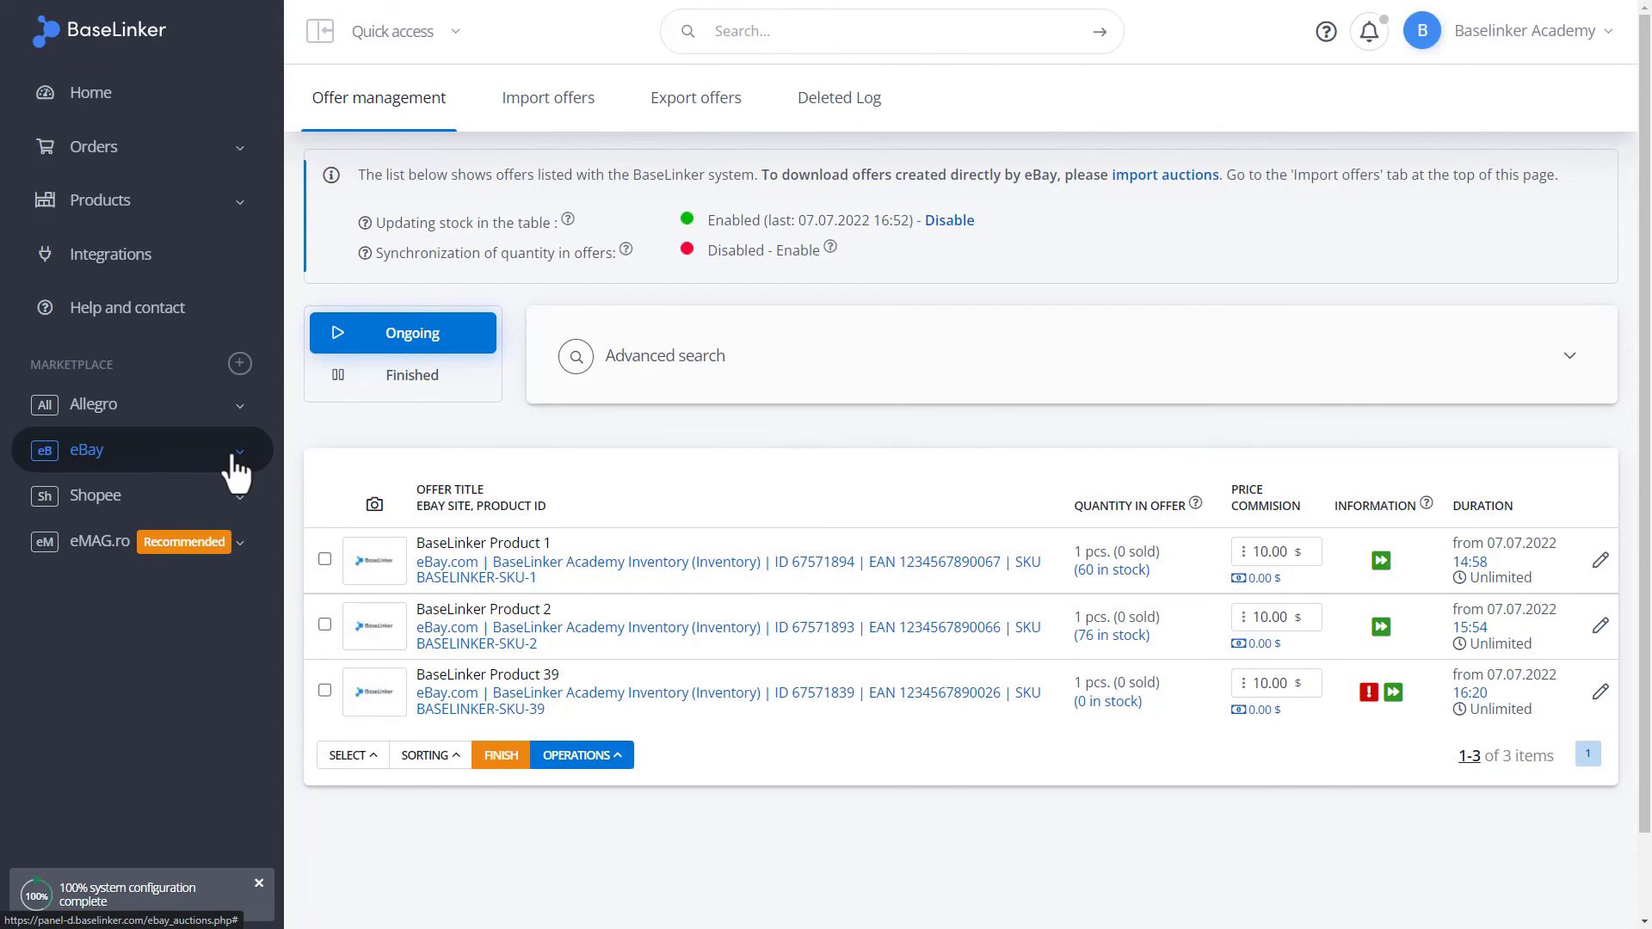